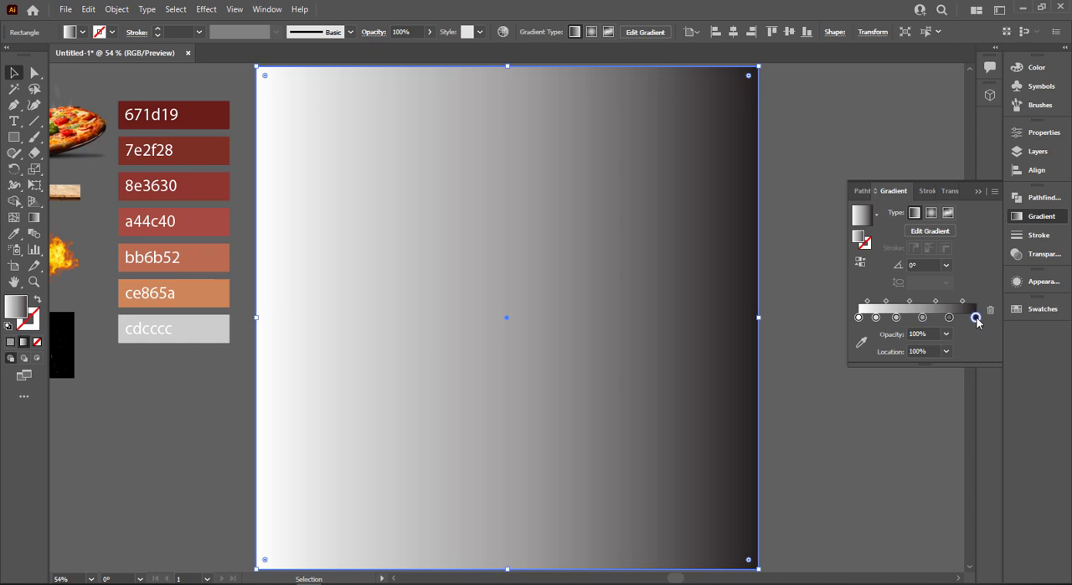
Recolour the three darkest gradient stops, from the end stop inward, with the 671d19, 7e2f28 and 8e3630 swatch colours
{"action": "left_click", "coordinate": [861, 346]}
{"action": "left_click", "coordinate": [230, 116]}
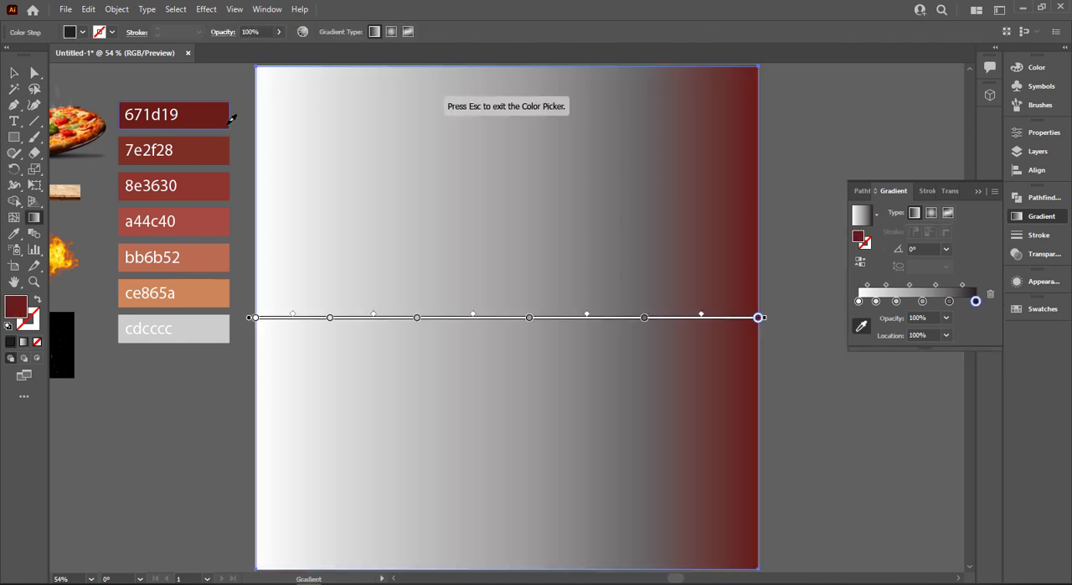
{"action": "left_click", "coordinate": [949, 303]}
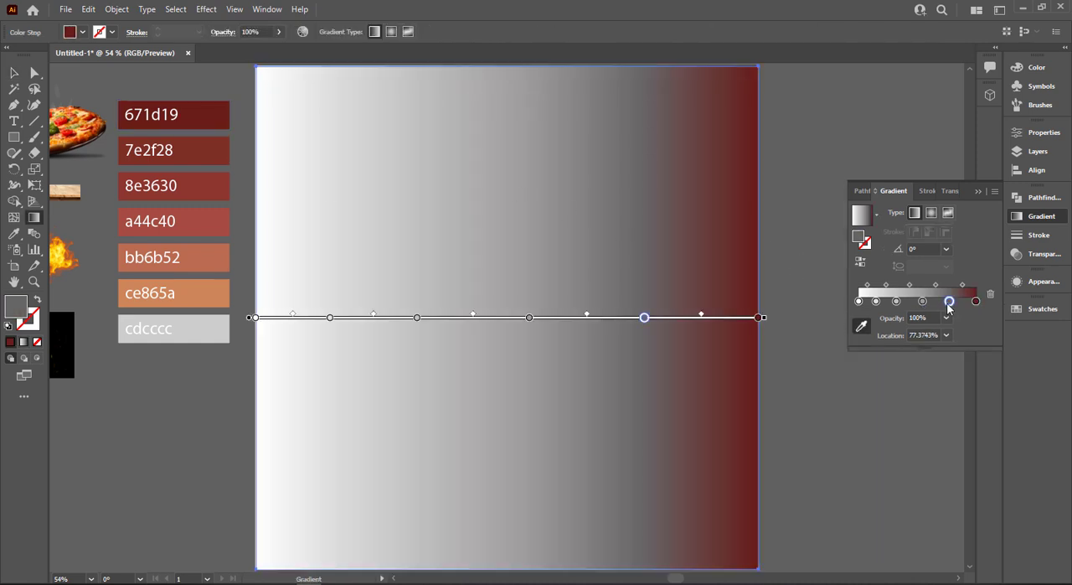
{"action": "left_click", "coordinate": [180, 149]}
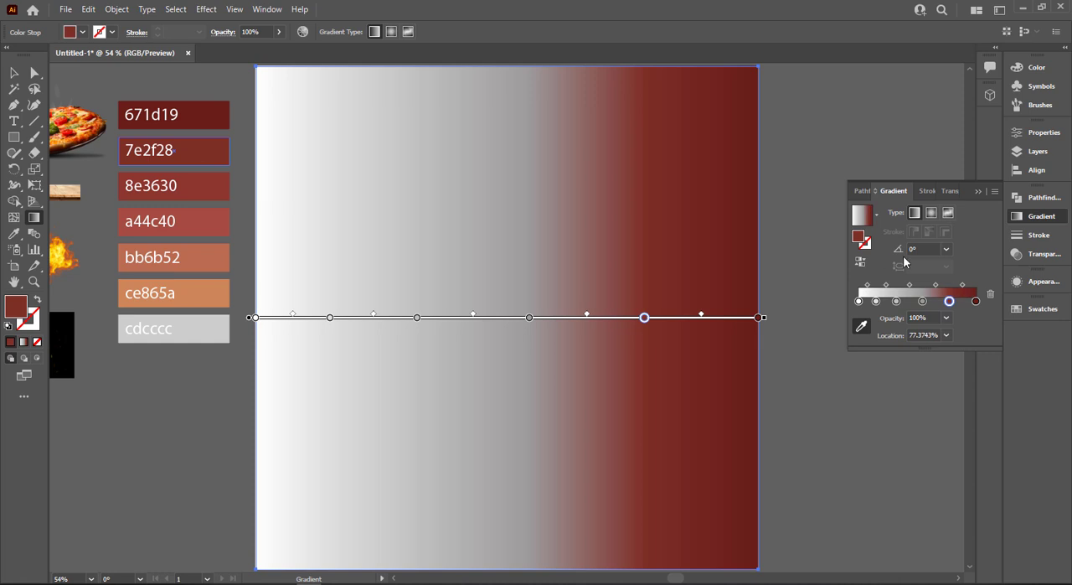
{"action": "left_click", "coordinate": [922, 301]}
{"action": "left_click", "coordinate": [176, 185]}
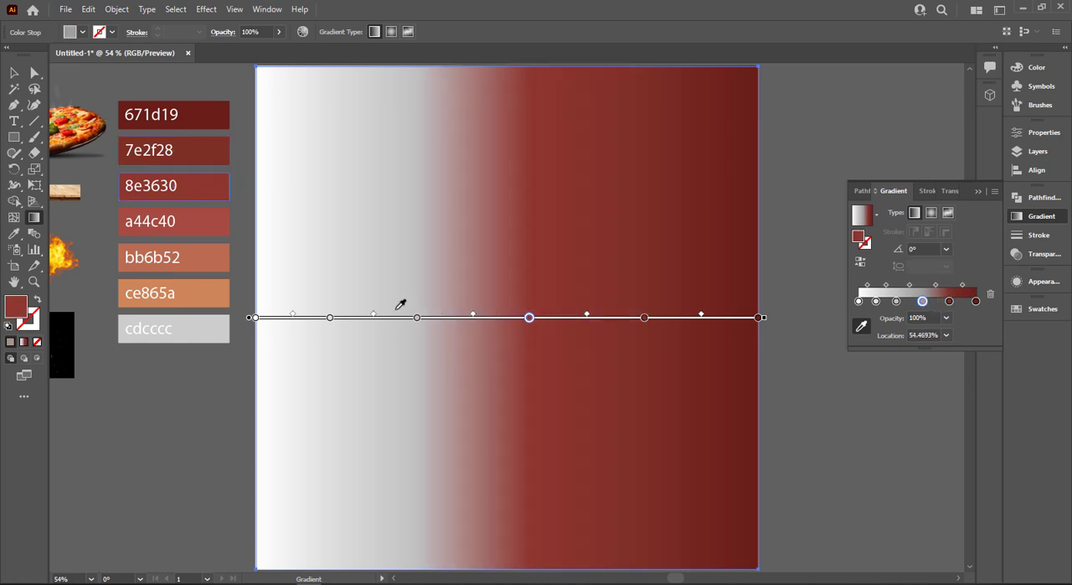
Recolour the remaining three gradient stops, ending at the 0% stop, with the a44c40, bb6b52 and ce865a swatch colours
{"action": "left_click", "coordinate": [897, 302]}
{"action": "left_click", "coordinate": [172, 221]}
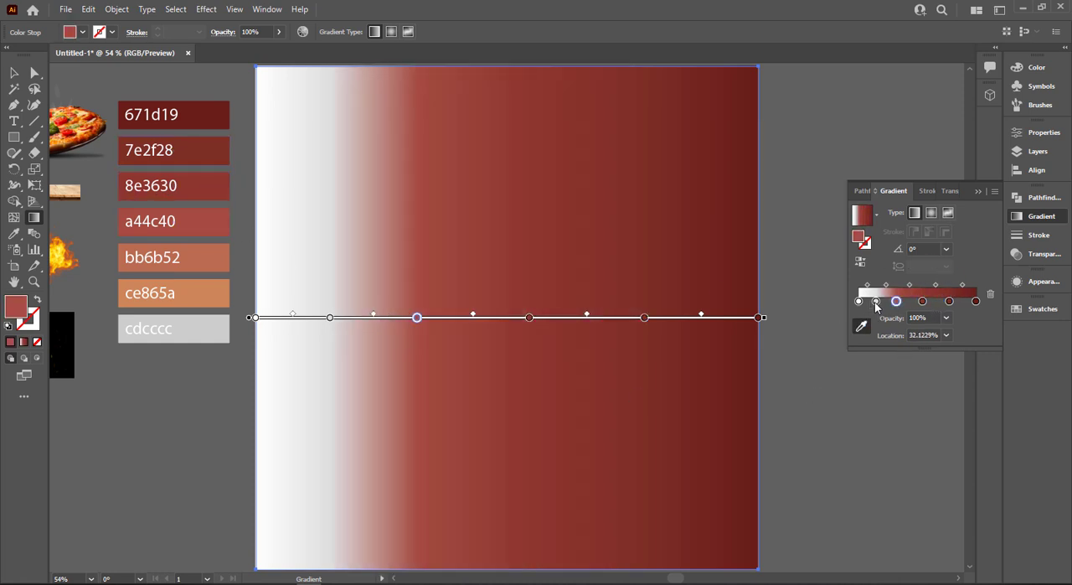
{"action": "left_click", "coordinate": [876, 303]}
{"action": "left_click", "coordinate": [211, 264]}
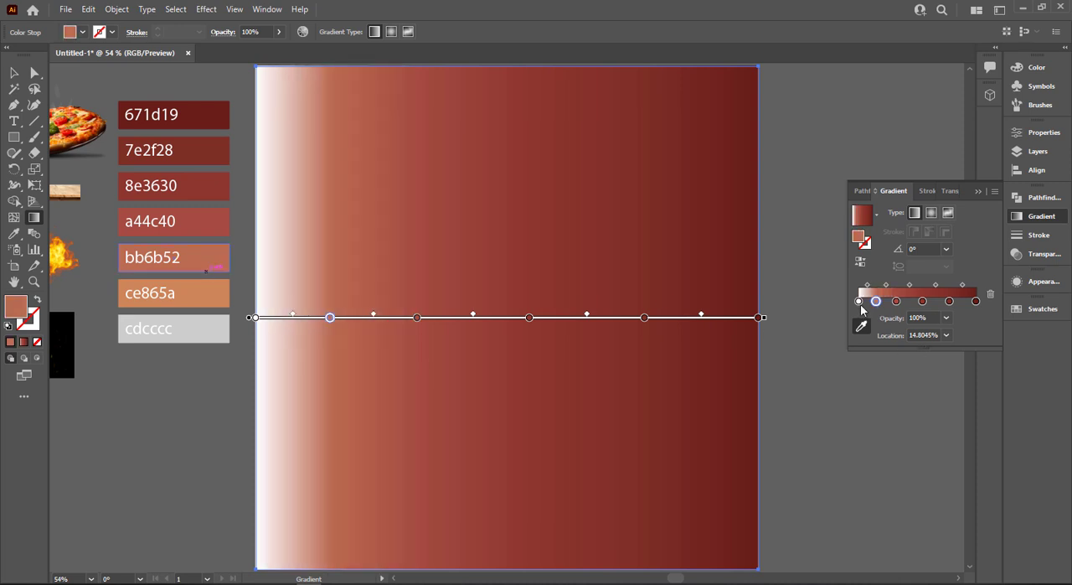
{"action": "left_click", "coordinate": [859, 301]}
{"action": "left_click", "coordinate": [211, 297]}
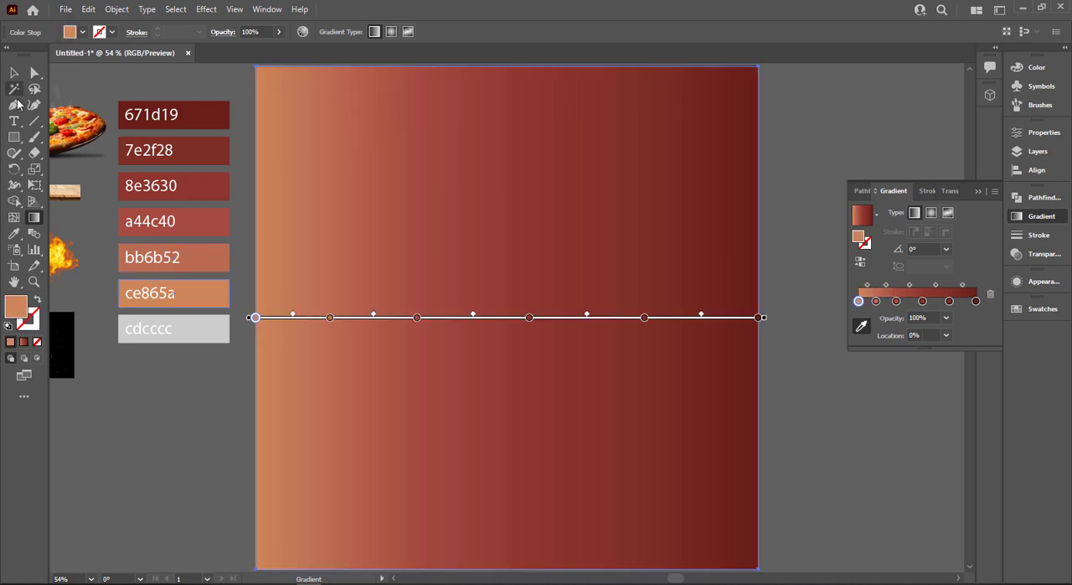
Make the background rectangle's gradient radial and stretch its radius slightly beyond the artboard's side edge
{"action": "left_click", "coordinate": [14, 73]}
{"action": "left_click", "coordinate": [931, 213]}
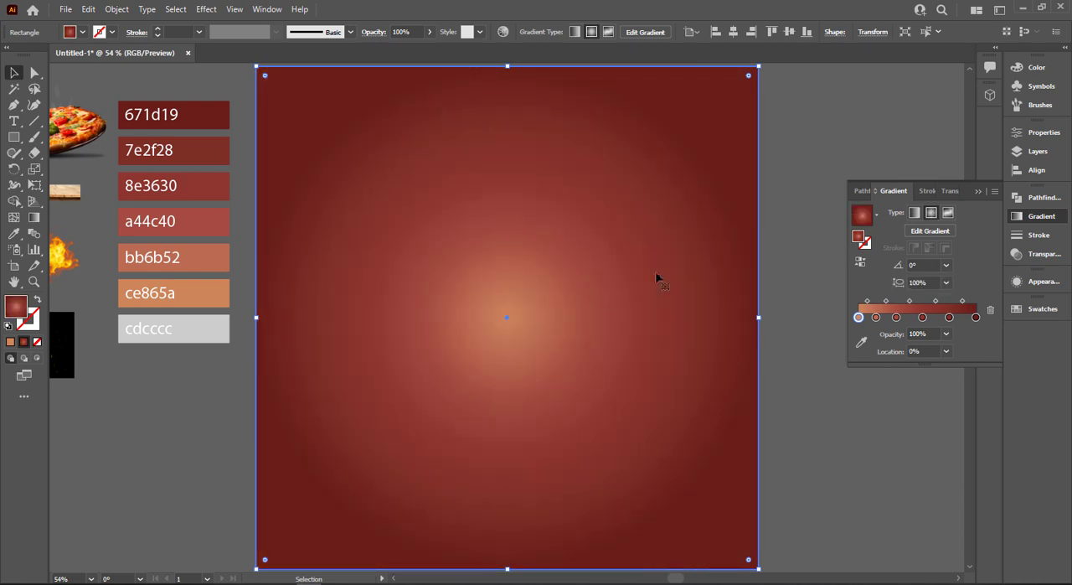
{"action": "key", "text": "g"}
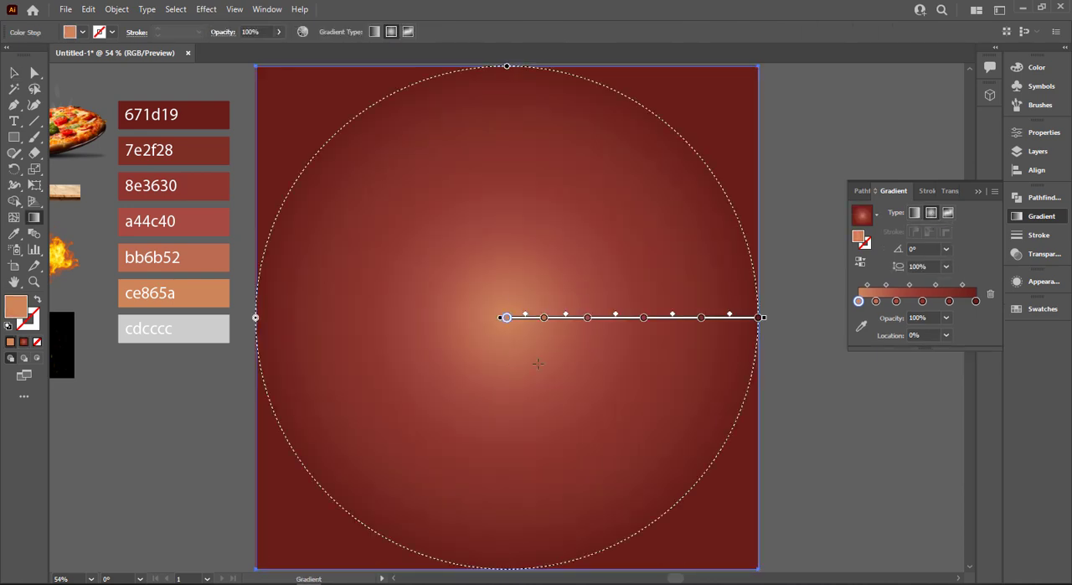
{"action": "mouse_move", "coordinate": [762, 316]}
{"action": "left_mouse_down"}
{"action": "mouse_move", "coordinate": [739, 376]}
{"action": "mouse_move", "coordinate": [790, 366]}
{"action": "mouse_move", "coordinate": [603, 306]}
{"action": "mouse_move", "coordinate": [802, 306]}
{"action": "left_mouse_up"}
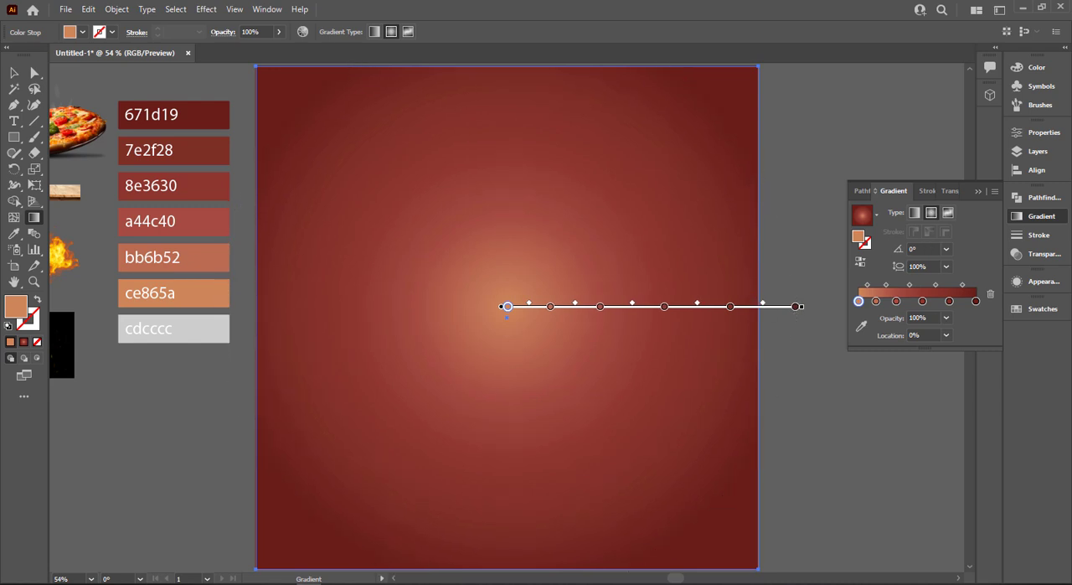
{"action": "left_click", "coordinate": [15, 76]}
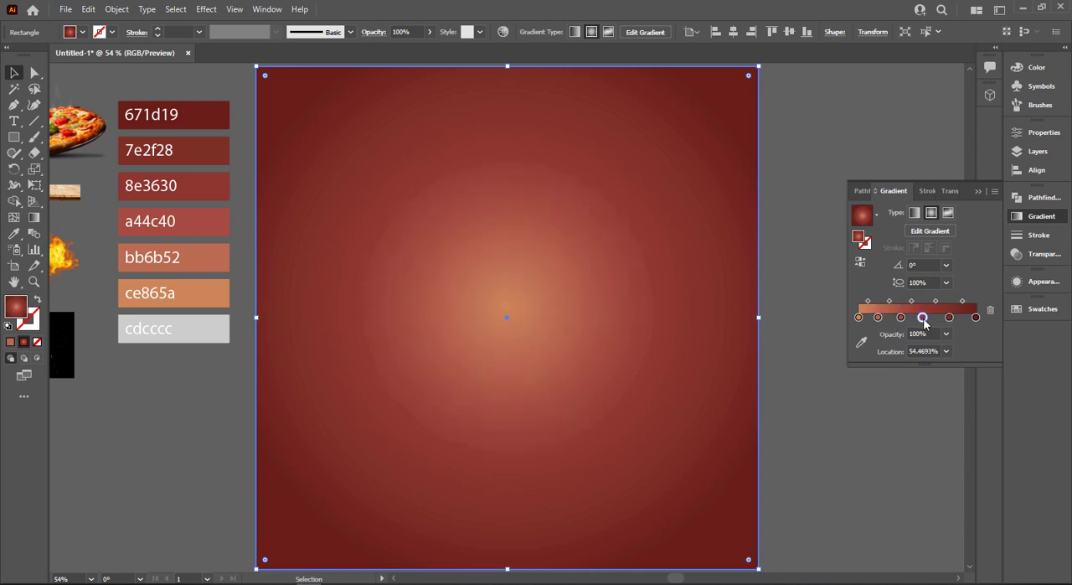
{"action": "left_click", "coordinate": [976, 193]}
{"action": "left_click", "coordinate": [809, 218]}
{"action": "scroll", "coordinate": [617, 316], "scroll_direction": "down", "scroll_amount": 1}
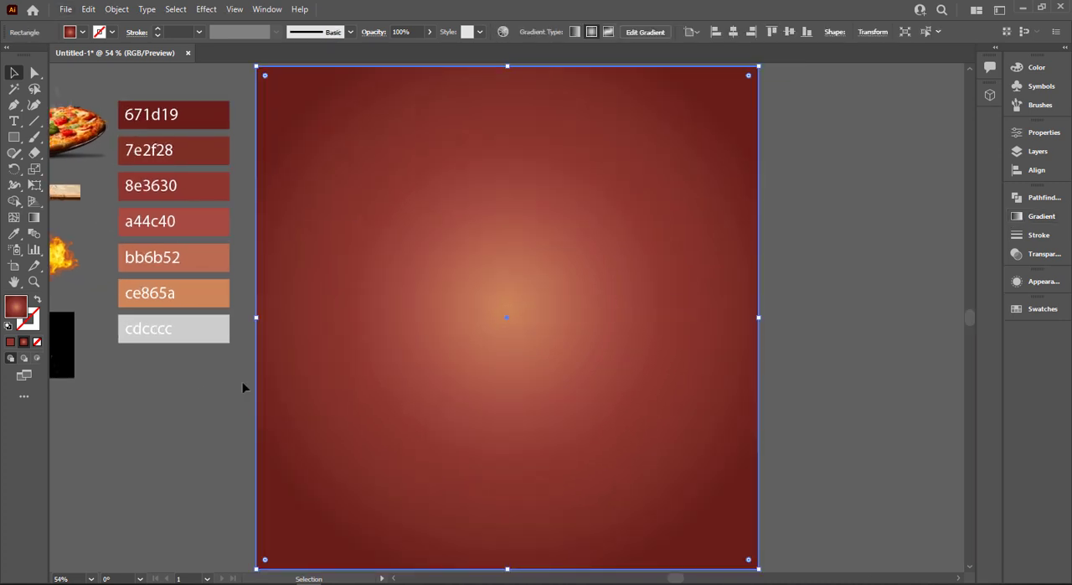
{"action": "left_click", "coordinate": [768, 337]}
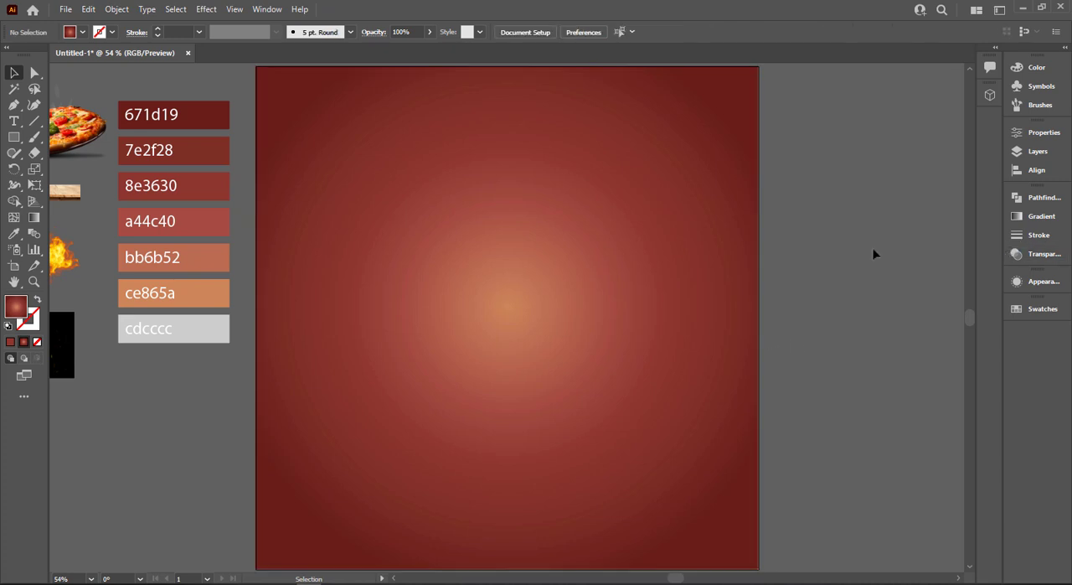
Bring the Noise.png texture to the front and enlarge it to cover the whole artboard
{"action": "scroll", "coordinate": [873, 251], "scroll_direction": "down", "scroll_amount": 1}
{"action": "left_click_drag", "start_coordinate": [189, 126], "coordinate": [329, 119]}
{"action": "left_click", "coordinate": [141, 144]}
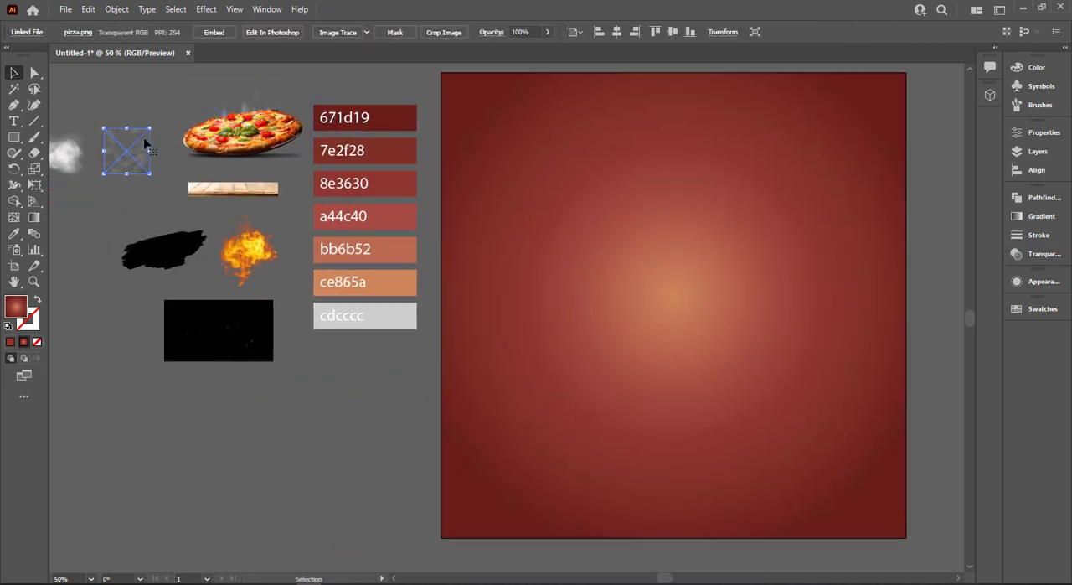
{"action": "right_click", "coordinate": [144, 140]}
{"action": "mouse_move", "coordinate": [205, 264]}
{"action": "left_click", "coordinate": [339, 249]}
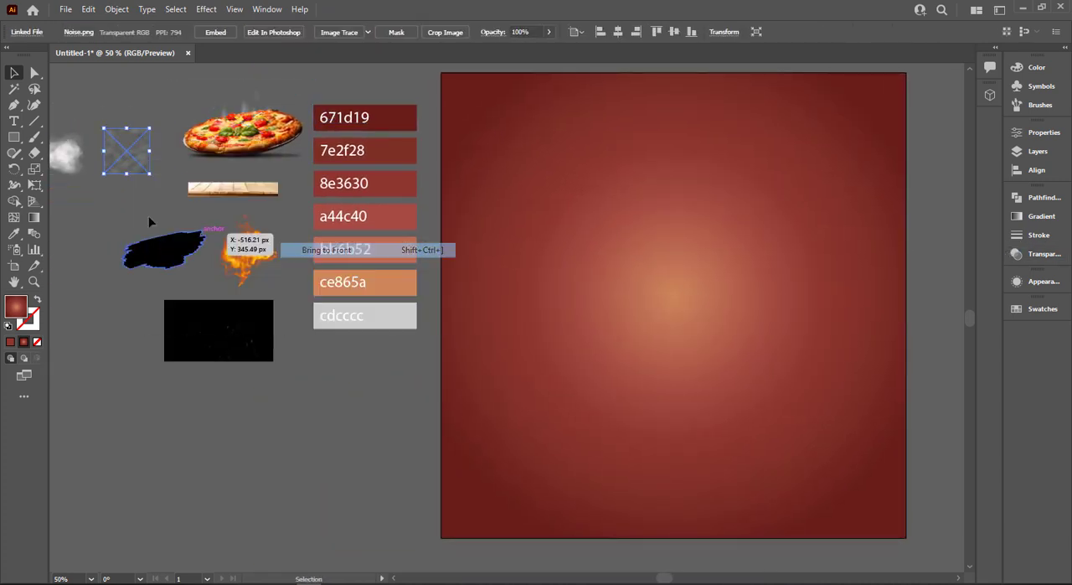
{"action": "left_click_drag", "start_coordinate": [170, 186], "coordinate": [356, 297]}
{"action": "left_click_drag", "start_coordinate": [143, 204], "coordinate": [555, 265]}
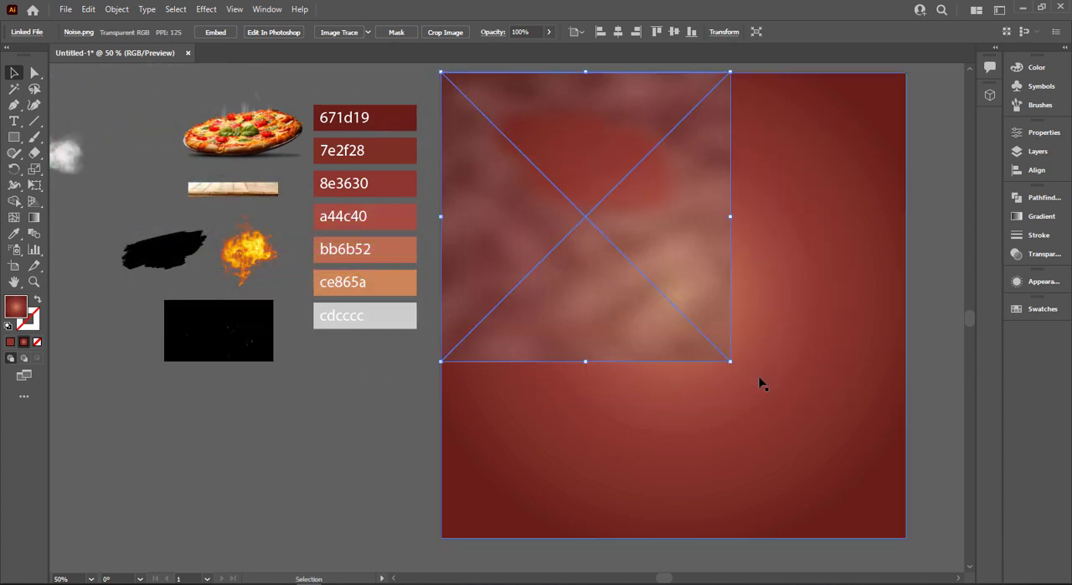
{"action": "left_click_drag", "start_coordinate": [730, 363], "coordinate": [906, 538]}
Set the noise texture's blending mode to Overlay and lock it
{"action": "left_click", "coordinate": [1036, 256]}
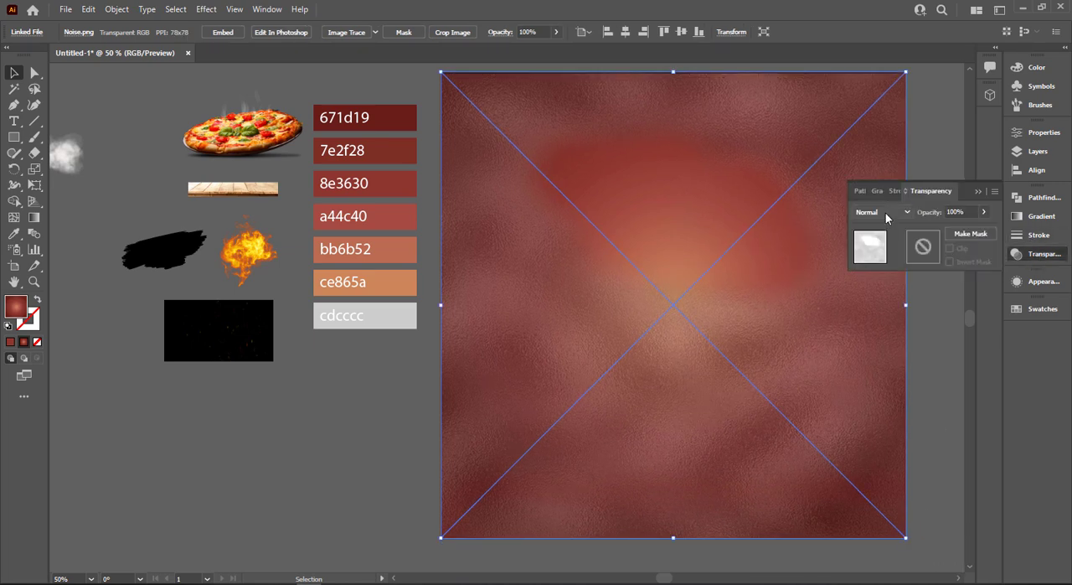
{"action": "left_click", "coordinate": [886, 215]}
{"action": "left_click", "coordinate": [891, 341]}
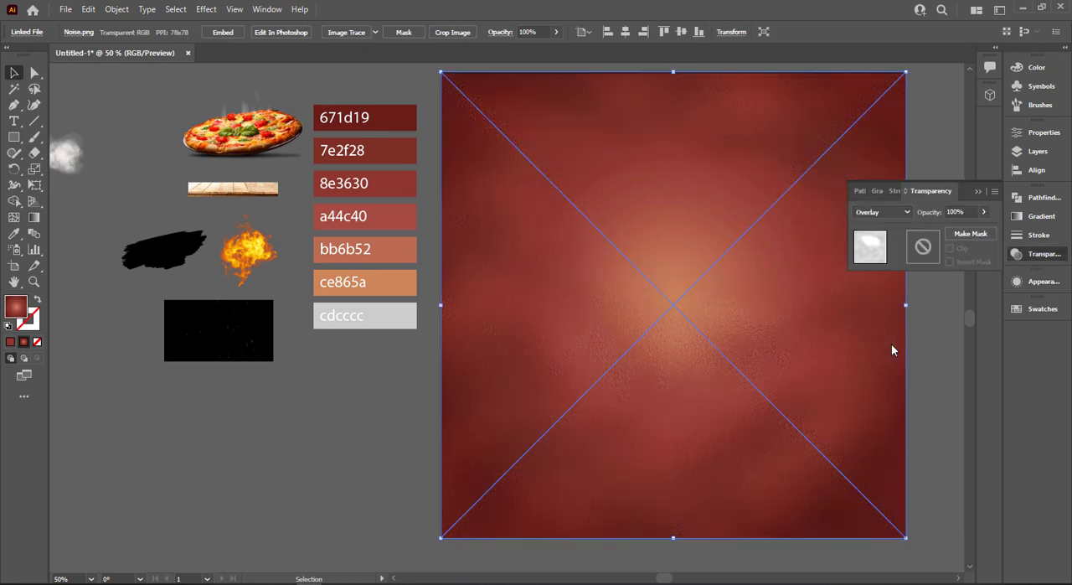
{"action": "key", "text": "ctrl+2"}
{"action": "key", "text": "ctrl+0"}
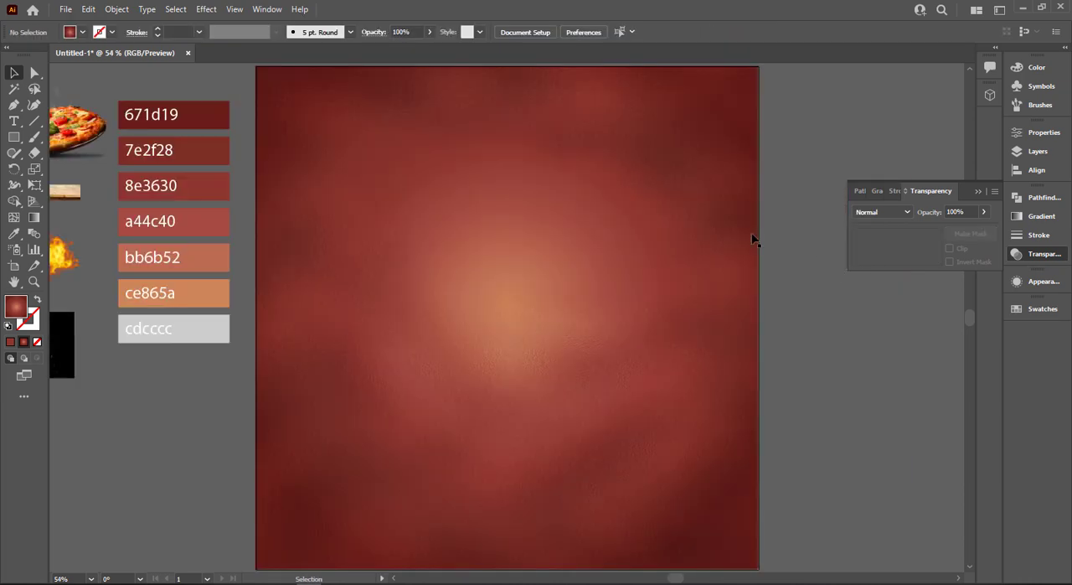
Bring the smoke 3.png image to the front and enlarge it over the artboard to 1000 px wide
{"action": "scroll", "coordinate": [751, 238], "scroll_direction": "down", "scroll_amount": 2}
{"action": "right_click", "coordinate": [200, 178]}
{"action": "mouse_move", "coordinate": [243, 237]}
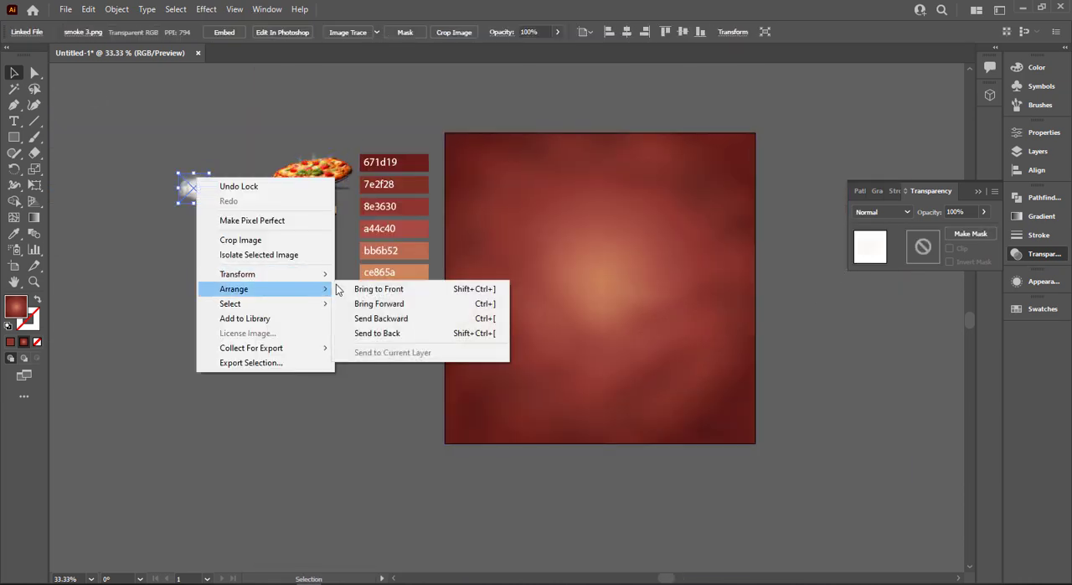
{"action": "left_click", "coordinate": [341, 285]}
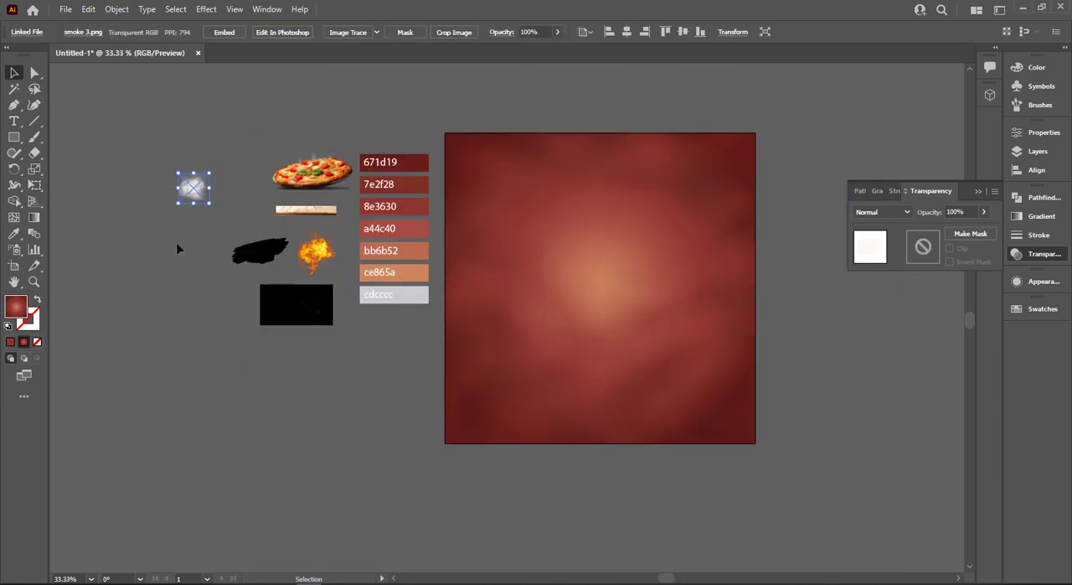
{"action": "left_click_drag", "start_coordinate": [213, 201], "coordinate": [292, 287]}
{"action": "left_click_drag", "start_coordinate": [242, 248], "coordinate": [645, 350]}
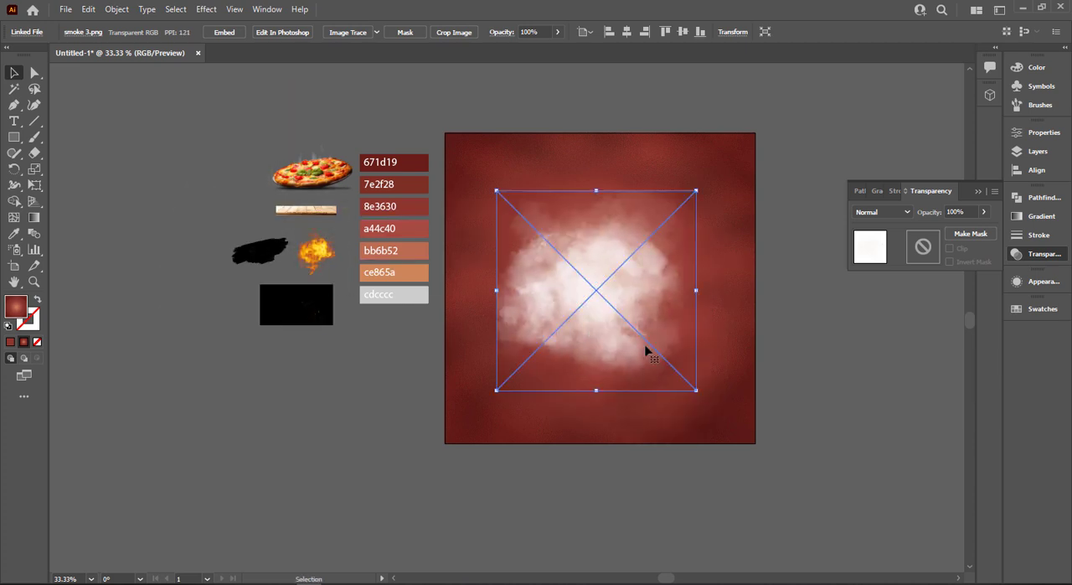
{"action": "left_click_drag", "start_coordinate": [703, 387], "coordinate": [756, 442]}
{"action": "left_click_drag", "start_coordinate": [497, 191], "coordinate": [445, 132]}
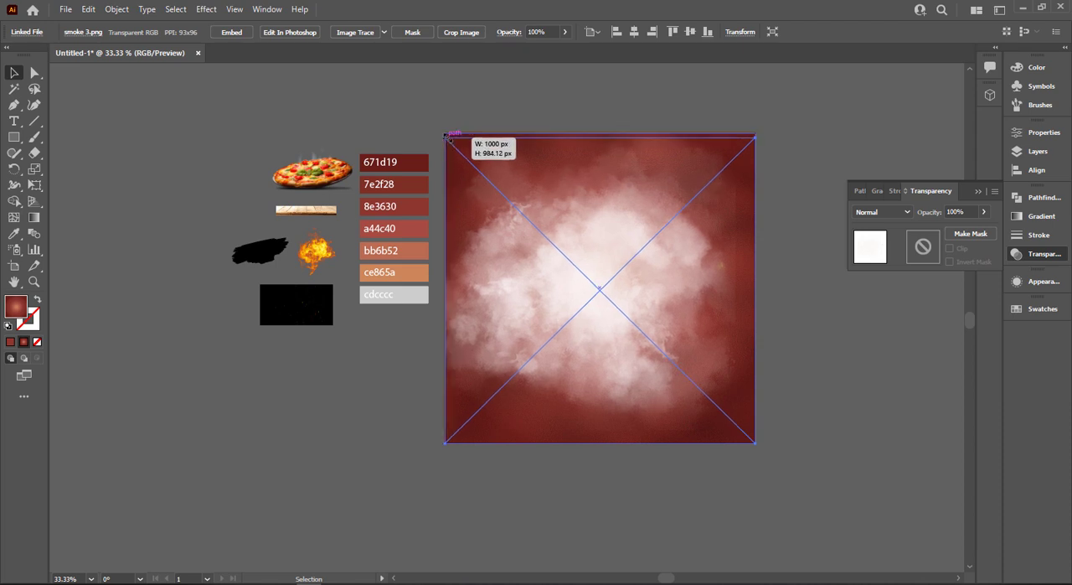
Try the Soft Light and Overlay blending modes on the smoke image
{"action": "left_click", "coordinate": [882, 212]}
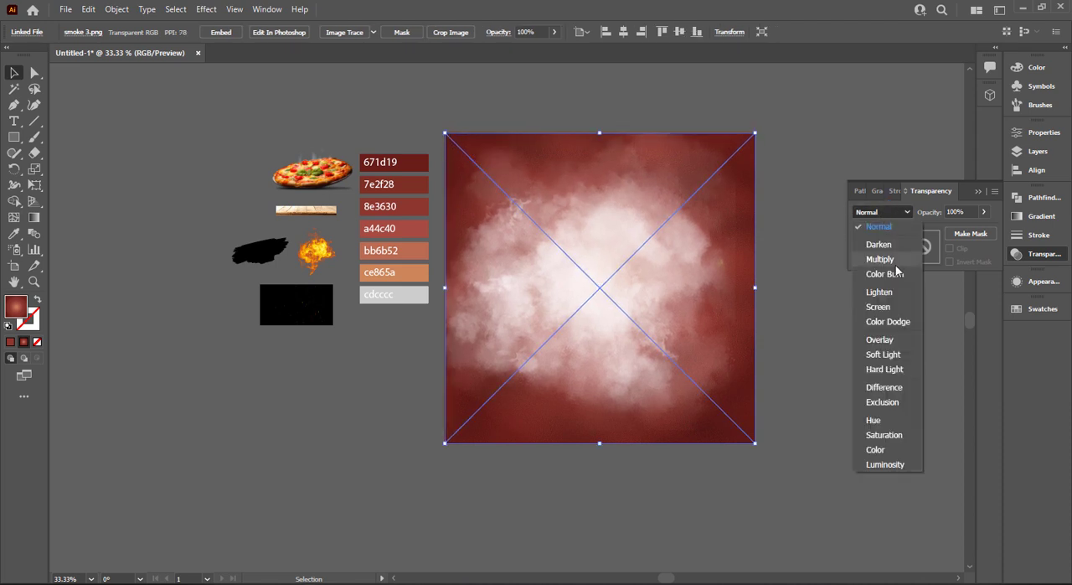
{"action": "left_click", "coordinate": [908, 354]}
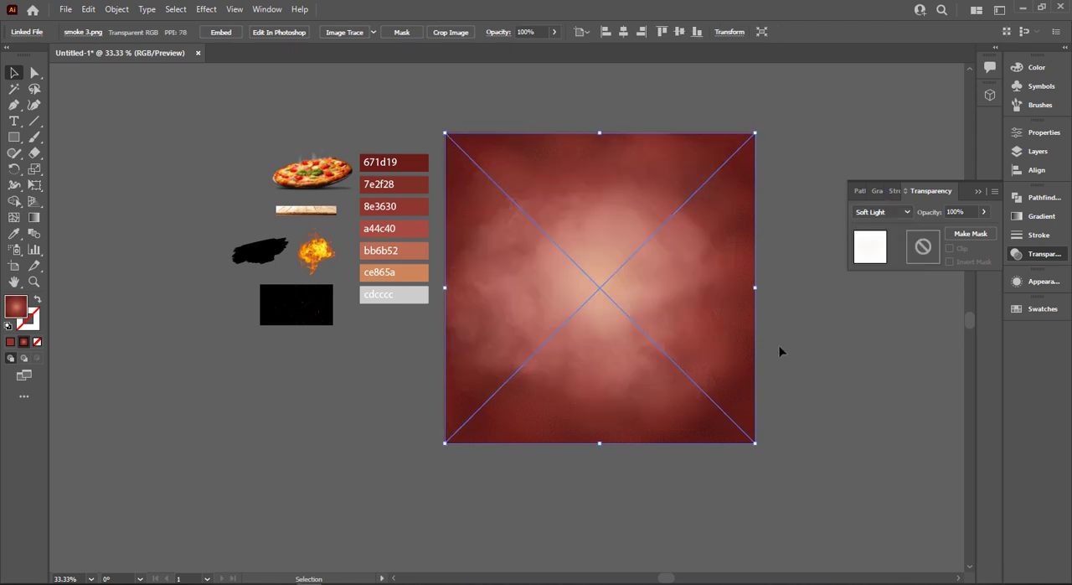
{"action": "left_click", "coordinate": [893, 213]}
{"action": "left_click", "coordinate": [901, 343]}
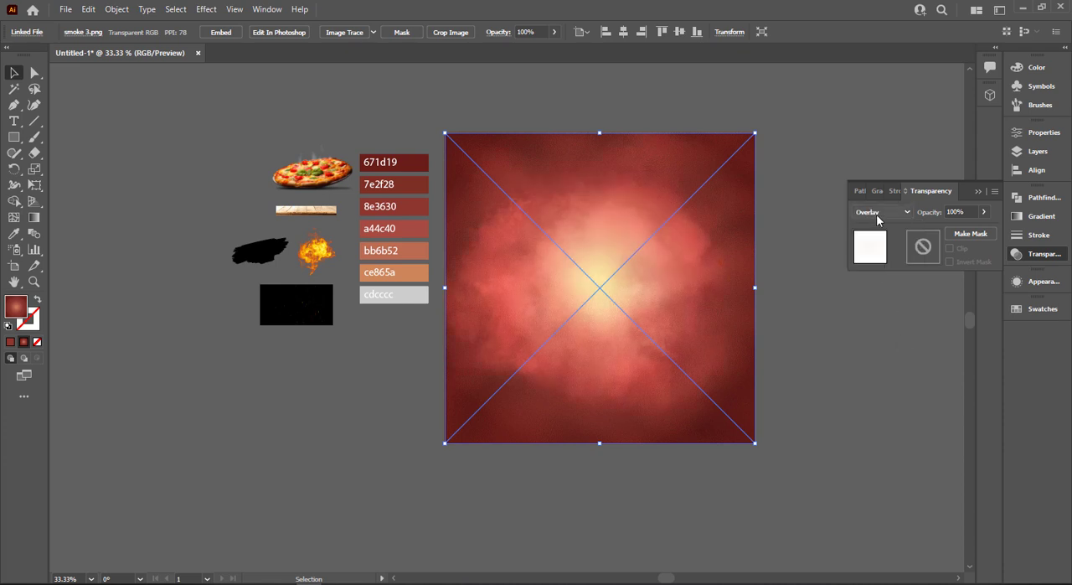
{"action": "left_click", "coordinate": [877, 216]}
{"action": "left_click", "coordinate": [912, 348]}
{"action": "key", "text": "ctrl+plus"}
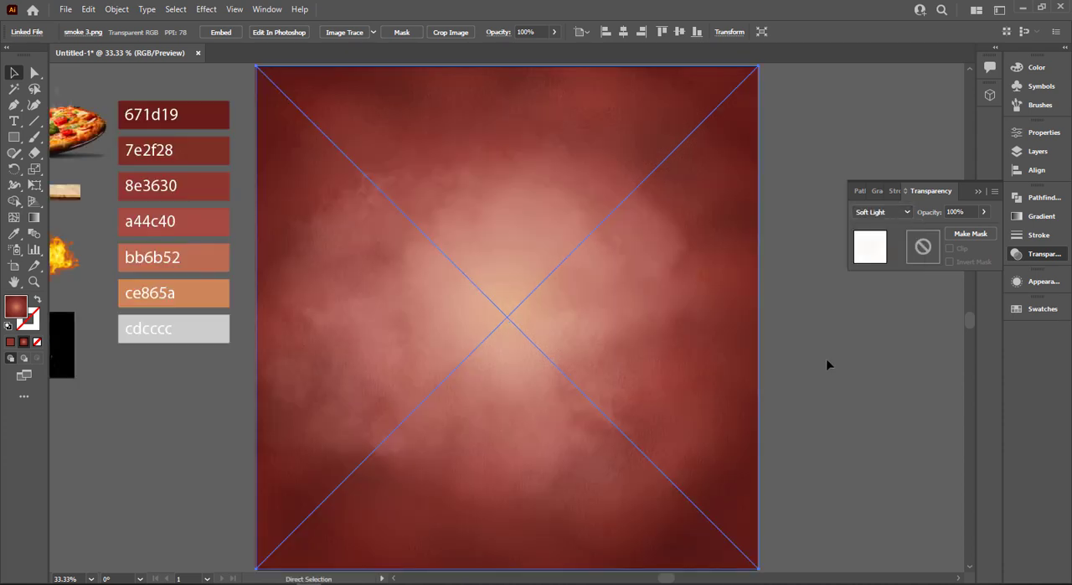
Set the smoke image's blending mode to Overlay and its opacity to about 37%
{"action": "left_click", "coordinate": [888, 213]}
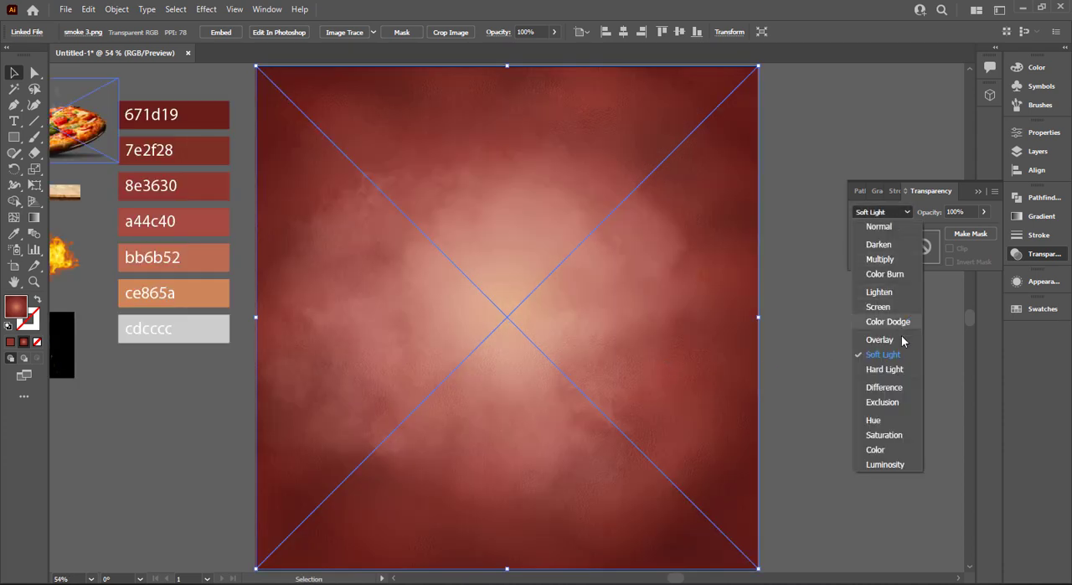
{"action": "left_click", "coordinate": [879, 339]}
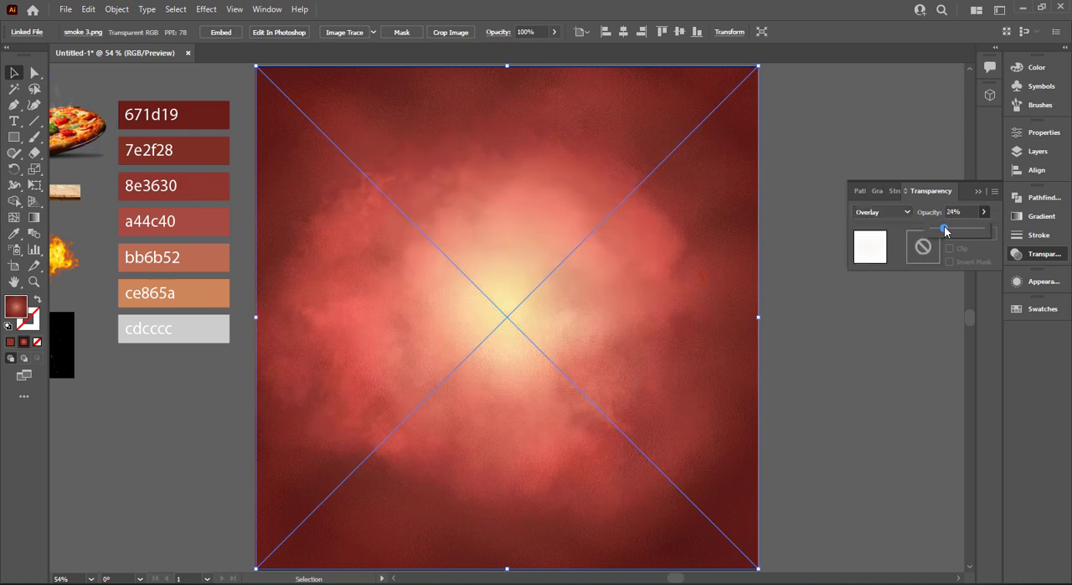
{"action": "left_click_drag", "start_coordinate": [947, 232], "coordinate": [952, 232]}
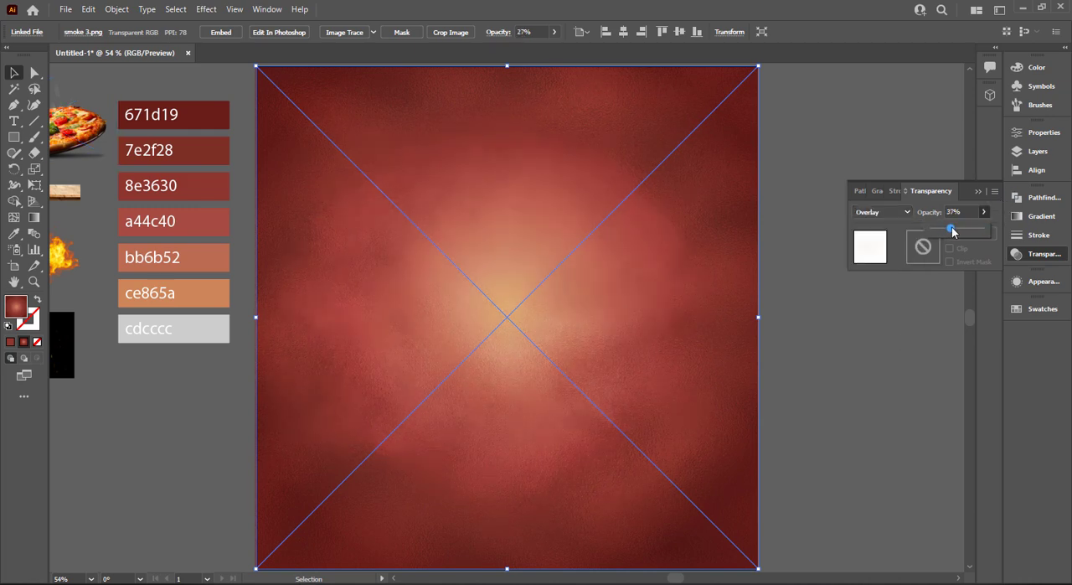
{"action": "left_click", "coordinate": [979, 192]}
{"action": "left_click", "coordinate": [126, 432]}
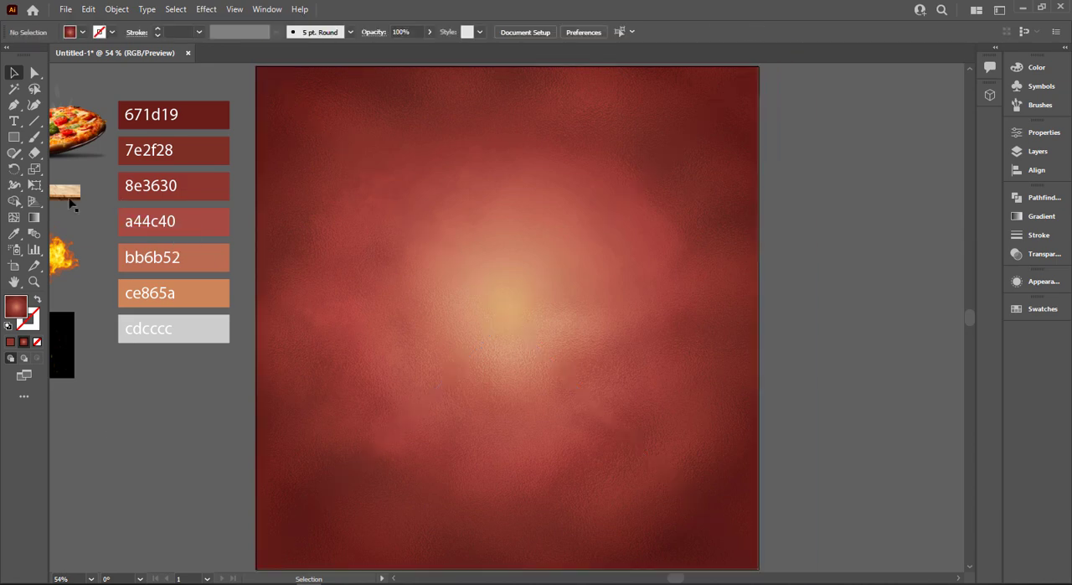
Move the wooden plank image onto the artboard and bring it to the front
{"action": "left_click_drag", "start_coordinate": [65, 191], "coordinate": [517, 333]}
{"action": "right_click", "coordinate": [517, 335]}
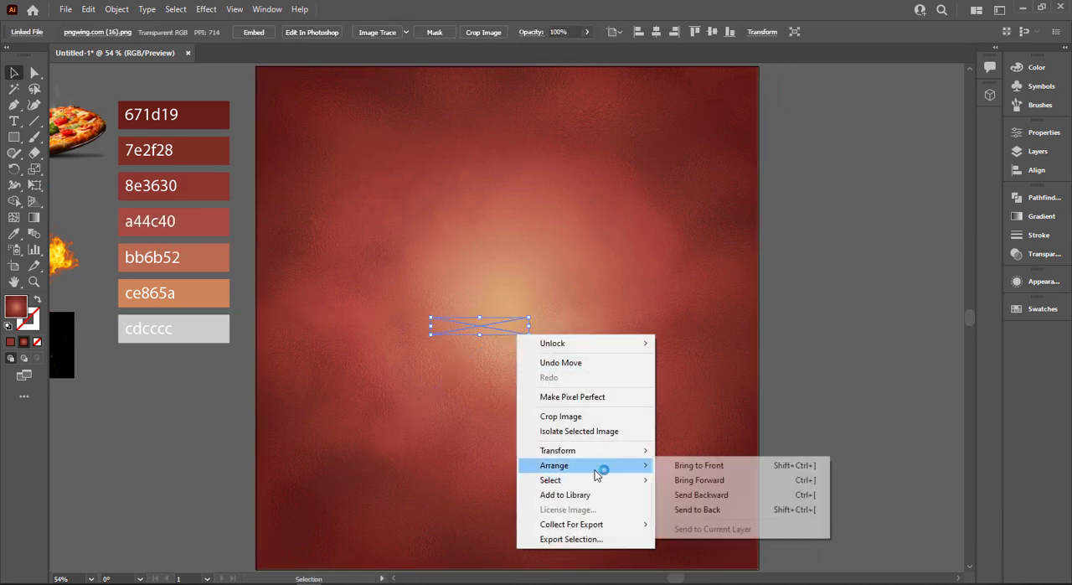
{"action": "left_click", "coordinate": [678, 465]}
Enlarge the wooden plank image to 1000 px wide and seat it along the artboard's bottom edge, matching both sides
{"action": "left_click_drag", "start_coordinate": [529, 332], "coordinate": [708, 413]}
{"action": "left_click_drag", "start_coordinate": [497, 351], "coordinate": [490, 521]}
{"action": "scroll", "coordinate": [670, 503], "scroll_direction": "down", "scroll_amount": 1}
{"action": "left_click_drag", "start_coordinate": [689, 484], "coordinate": [760, 513]}
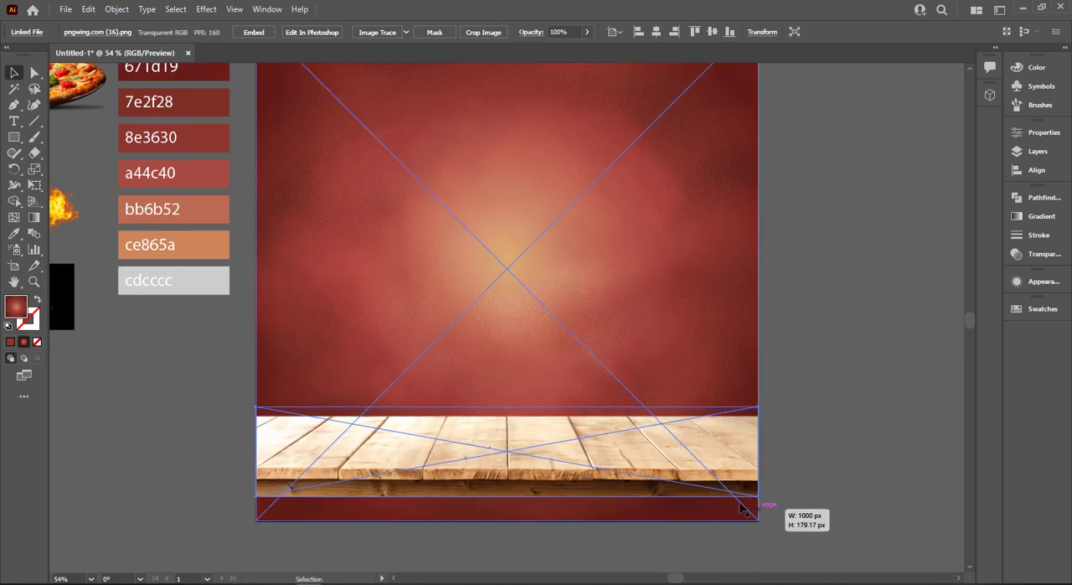
{"action": "left_click_drag", "start_coordinate": [651, 481], "coordinate": [620, 506]}
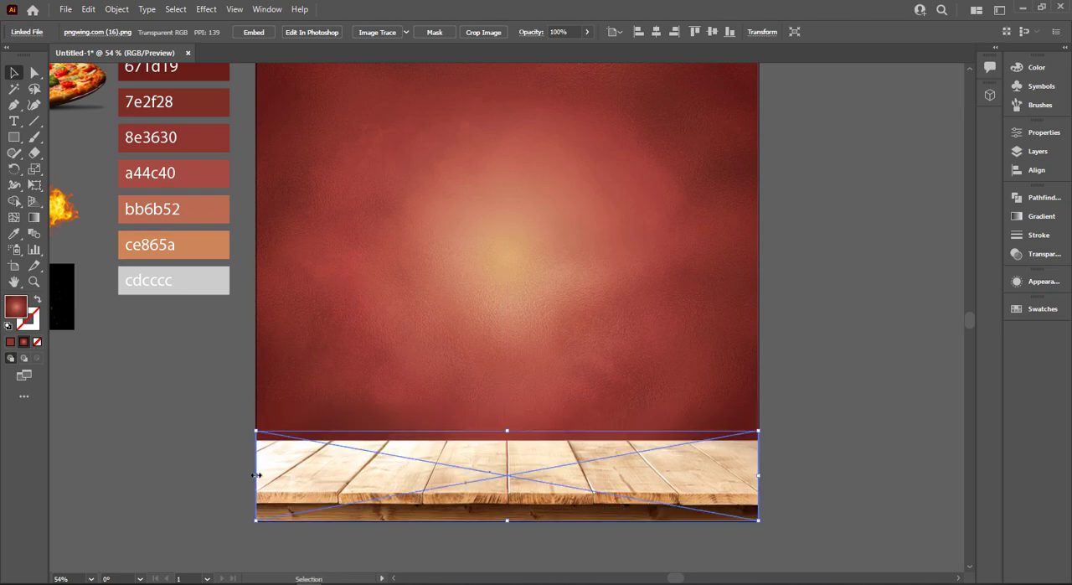
{"action": "left_click_drag", "start_coordinate": [259, 477], "coordinate": [256, 477]}
{"action": "left_click", "coordinate": [149, 429]}
{"action": "scroll", "coordinate": [209, 469], "scroll_direction": "up", "scroll_amount": 3}
{"action": "scroll", "coordinate": [342, 446], "scroll_direction": "down", "scroll_amount": 2}
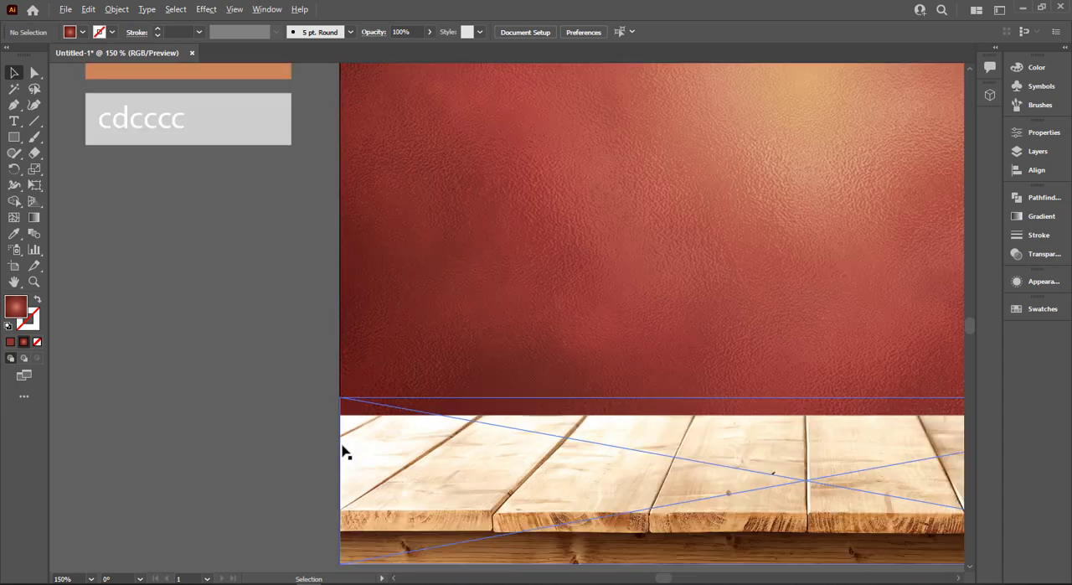
Move the fire image to the artboard's lower left edge, bring it to the front and enlarge it
{"action": "left_click_drag", "start_coordinate": [77, 172], "coordinate": [333, 402]}
{"action": "right_click", "coordinate": [332, 404]}
{"action": "mouse_move", "coordinate": [371, 313]}
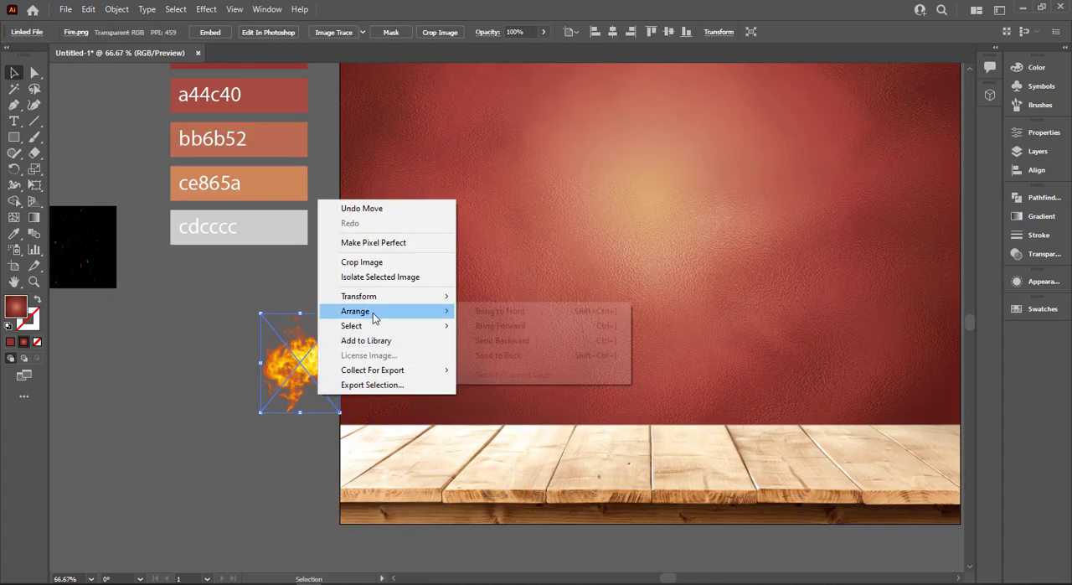
{"action": "left_click", "coordinate": [499, 313]}
{"action": "left_click_drag", "start_coordinate": [340, 413], "coordinate": [538, 529]}
Bring the wooden plank image to the front so it covers the base of the fire
{"action": "left_click_drag", "start_coordinate": [769, 521], "coordinate": [490, 484]}
{"action": "right_click", "coordinate": [470, 466]}
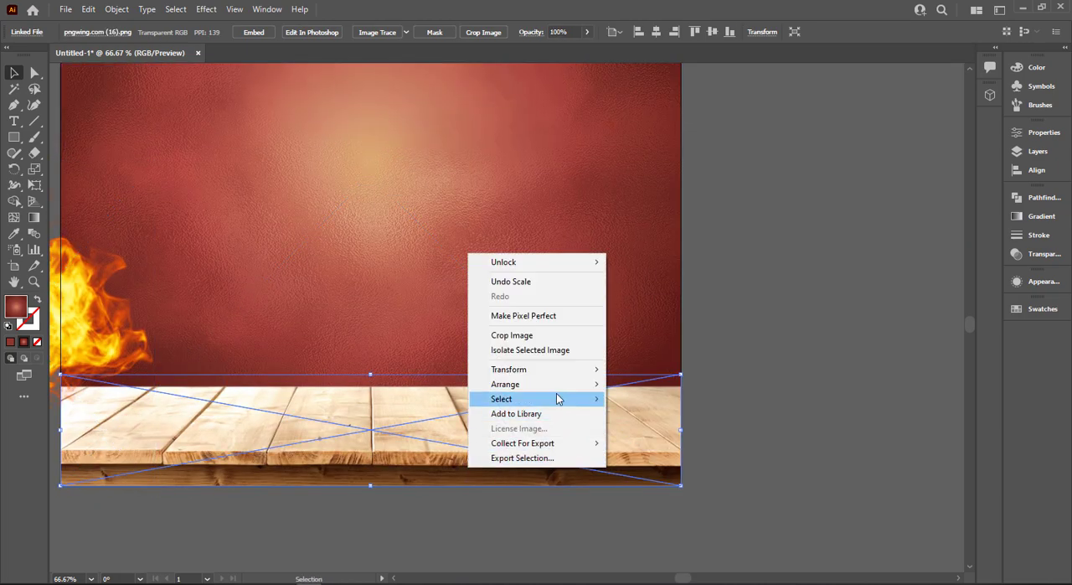
{"action": "mouse_move", "coordinate": [557, 387]}
{"action": "left_click", "coordinate": [620, 384]}
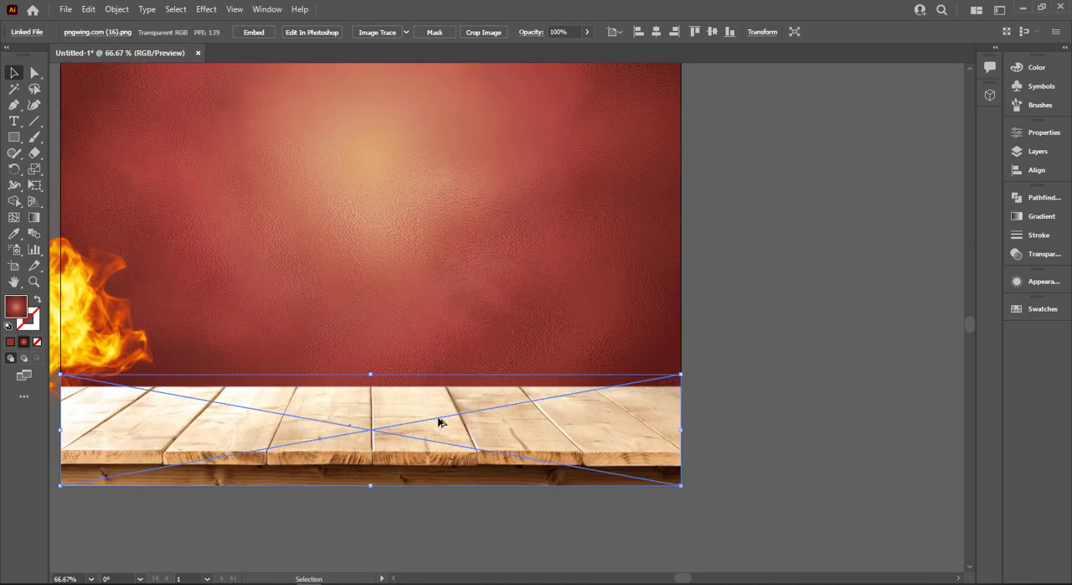
{"action": "scroll", "coordinate": [441, 421], "scroll_direction": "down", "scroll_amount": 1}
Move the fire to the artboard's lower-right corner, enlarge it, and place a copy at the lower-left corner
{"action": "left_click_drag", "start_coordinate": [129, 371], "coordinate": [593, 423]}
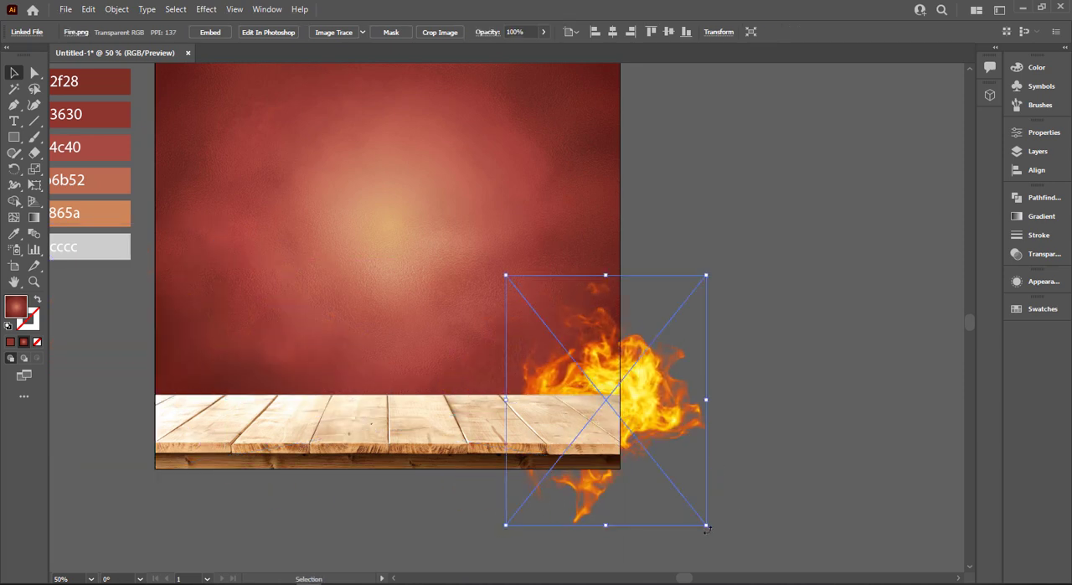
{"action": "left_click_drag", "start_coordinate": [706, 522], "coordinate": [741, 568]}
{"action": "left_click_drag", "start_coordinate": [650, 426], "coordinate": [204, 446]}
{"action": "left_click", "coordinate": [775, 505]}
Reflect the left fire copy horizontally so it mirrors the right one
{"action": "right_click", "coordinate": [203, 447]}
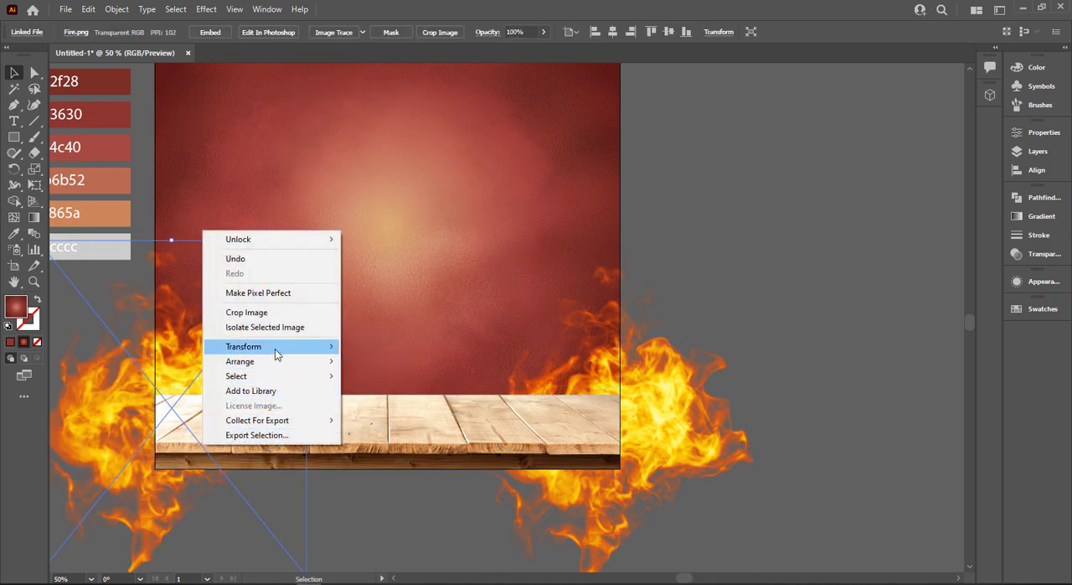
{"action": "mouse_move", "coordinate": [277, 348]}
{"action": "left_click", "coordinate": [453, 396]}
{"action": "key", "text": "Return"}
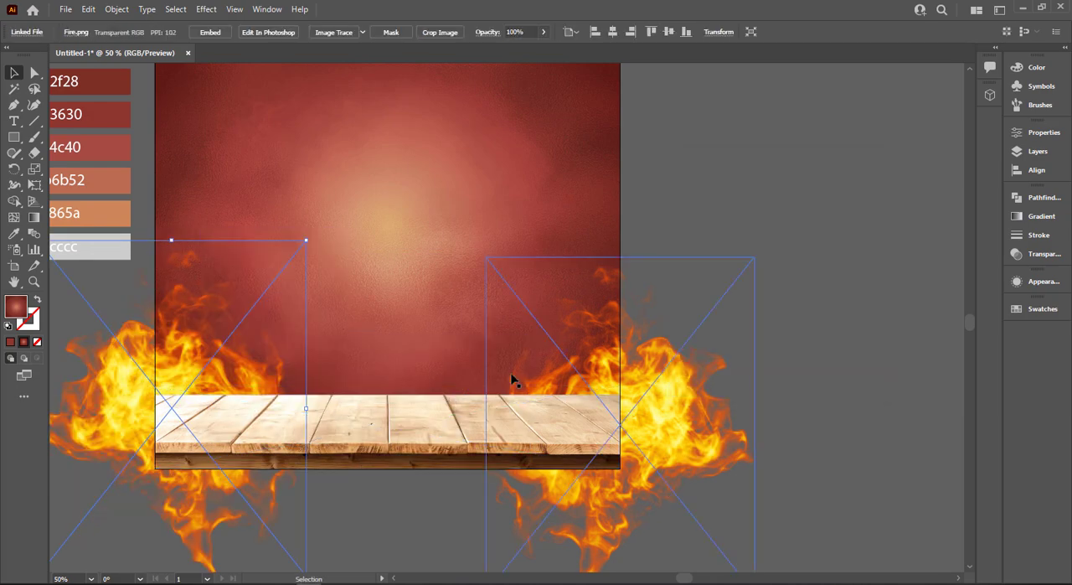
{"action": "left_click", "coordinate": [762, 343]}
{"action": "scroll", "coordinate": [762, 343], "scroll_direction": "down", "scroll_amount": 1}
{"action": "scroll", "coordinate": [769, 281], "scroll_direction": "up", "scroll_amount": 1}
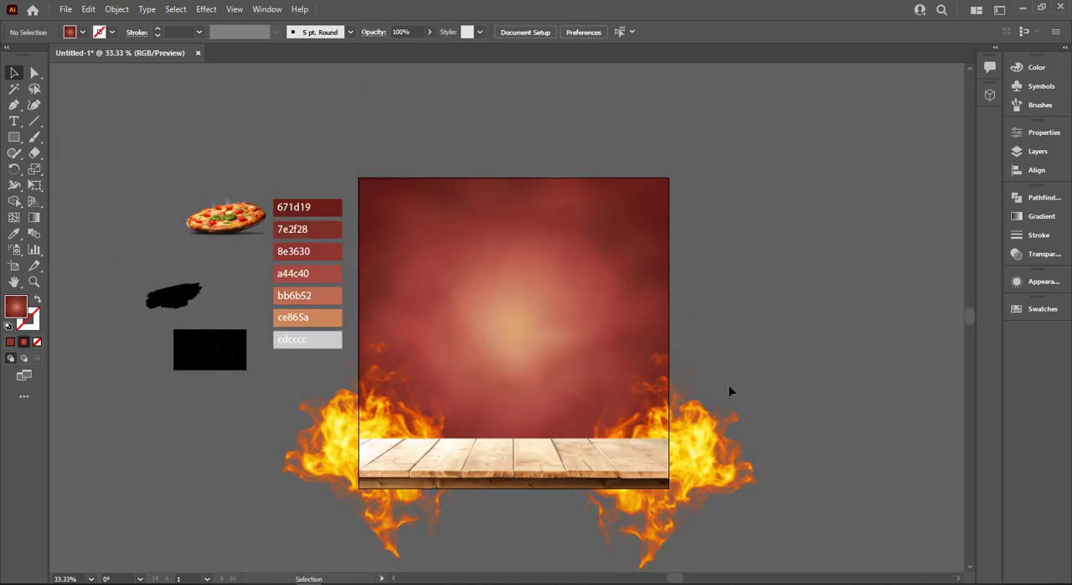
Set the left fire image's blending mode to Screen
{"action": "left_click", "coordinate": [335, 449]}
{"action": "left_click", "coordinate": [1042, 218]}
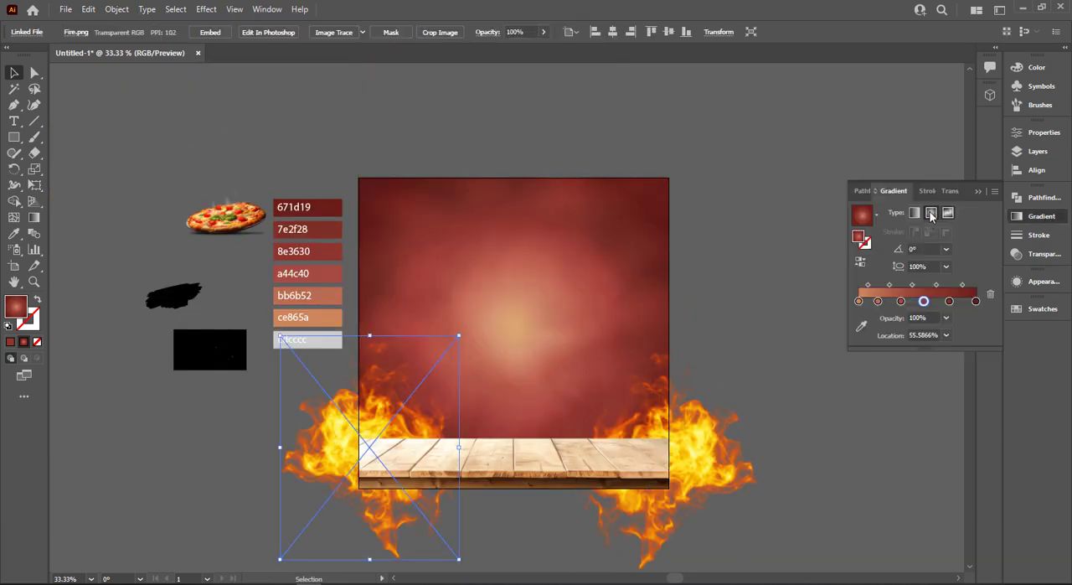
{"action": "left_click", "coordinate": [950, 191]}
{"action": "left_click", "coordinate": [894, 210]}
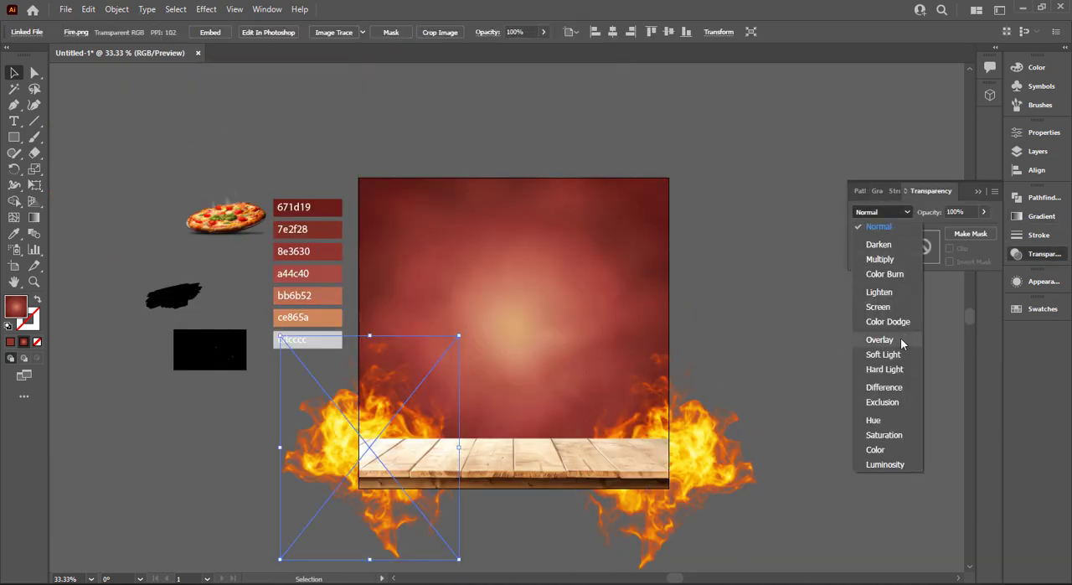
{"action": "left_click", "coordinate": [879, 308]}
Set the right fire image's blending mode to Screen as well
{"action": "left_click", "coordinate": [754, 439]}
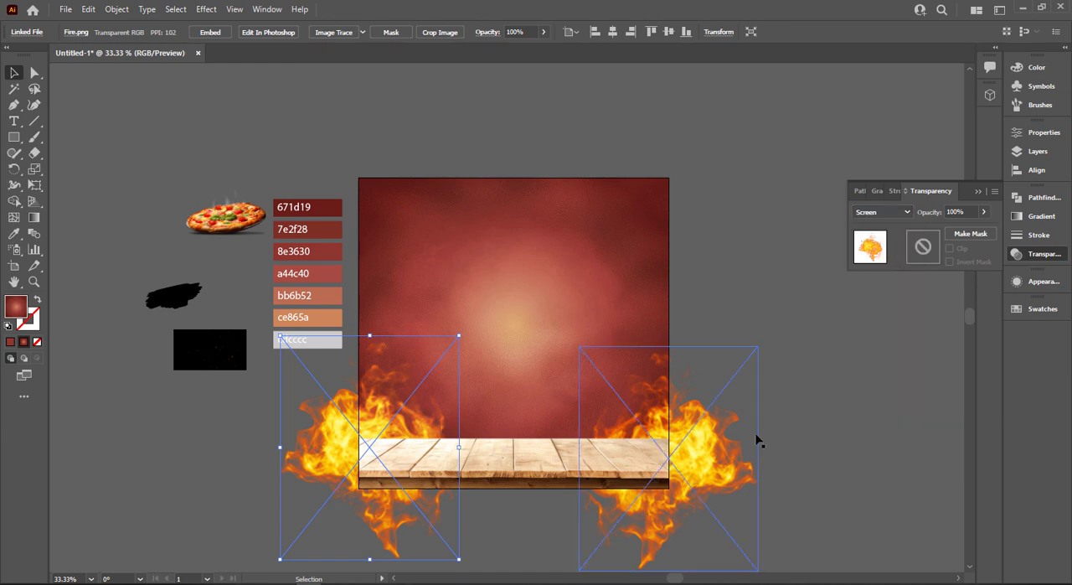
{"action": "left_click", "coordinate": [890, 215]}
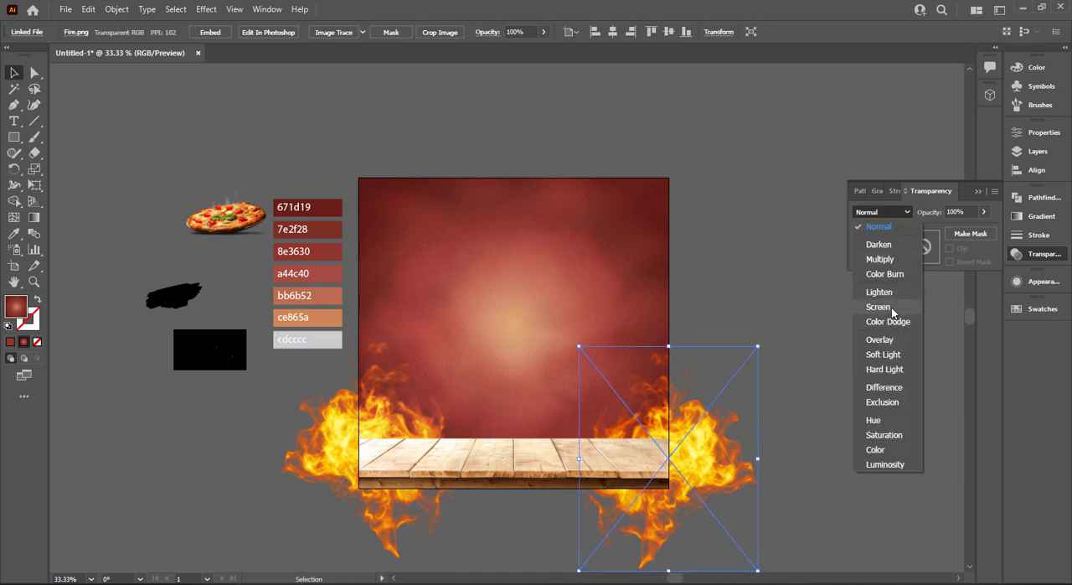
{"action": "left_click", "coordinate": [892, 307]}
{"action": "left_click", "coordinate": [780, 354]}
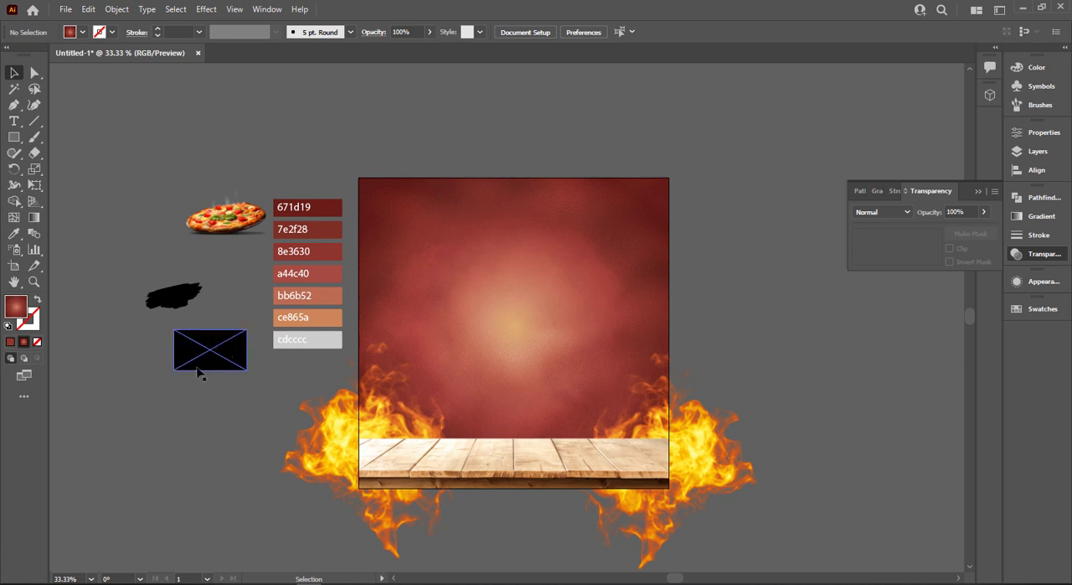
Move the black spark image onto the artboard's upper right edge and bring it to the front
{"action": "left_click_drag", "start_coordinate": [199, 373], "coordinate": [654, 268]}
{"action": "right_click", "coordinate": [706, 257]}
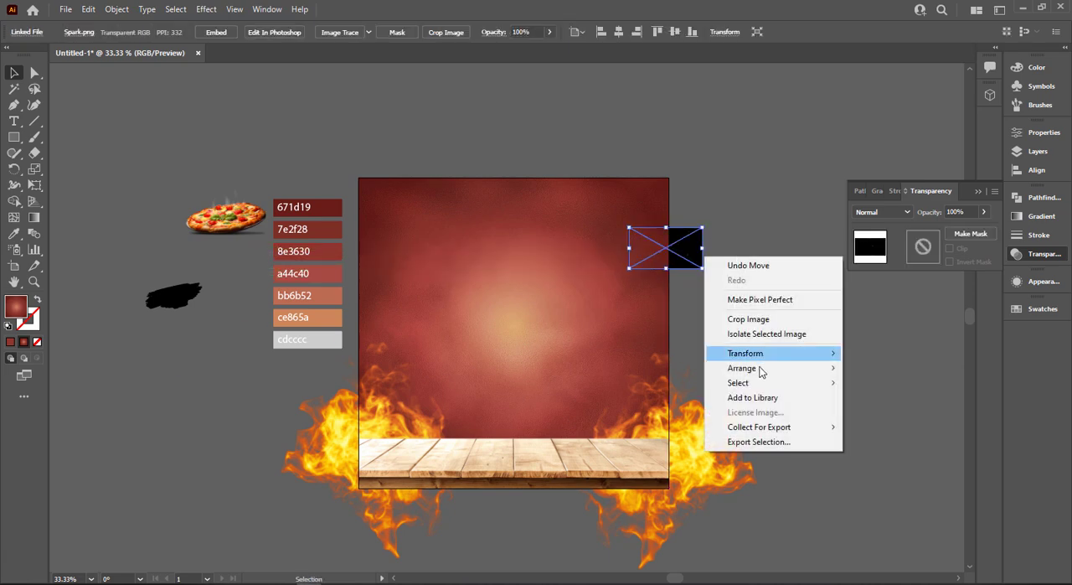
{"action": "mouse_move", "coordinate": [762, 370]}
{"action": "left_click", "coordinate": [892, 367]}
Set the spark image's blending mode to Screen and enlarge it to cover the artboard's upper right half
{"action": "left_click", "coordinate": [907, 214]}
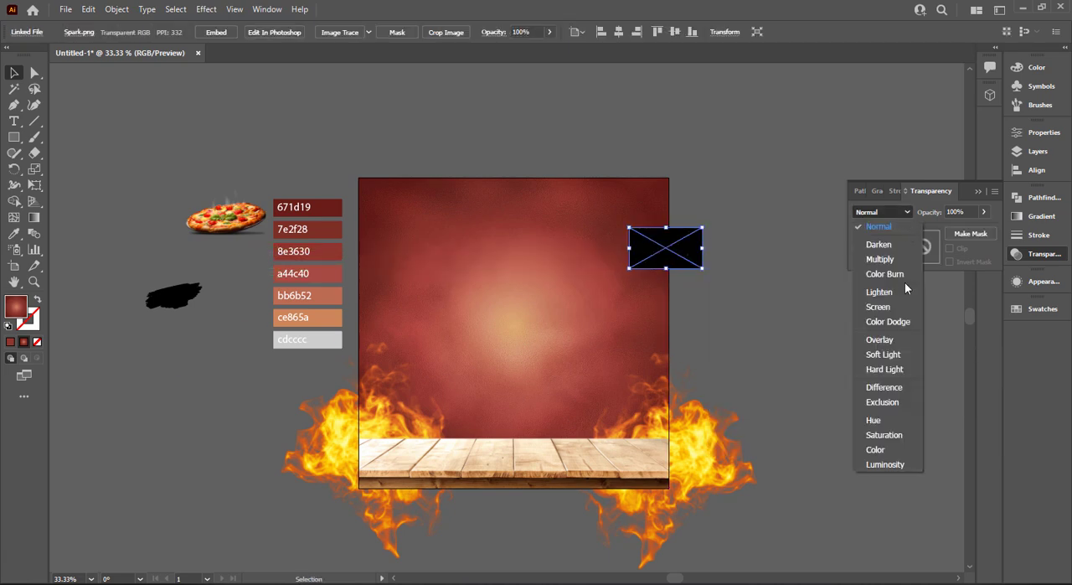
{"action": "left_click", "coordinate": [878, 307]}
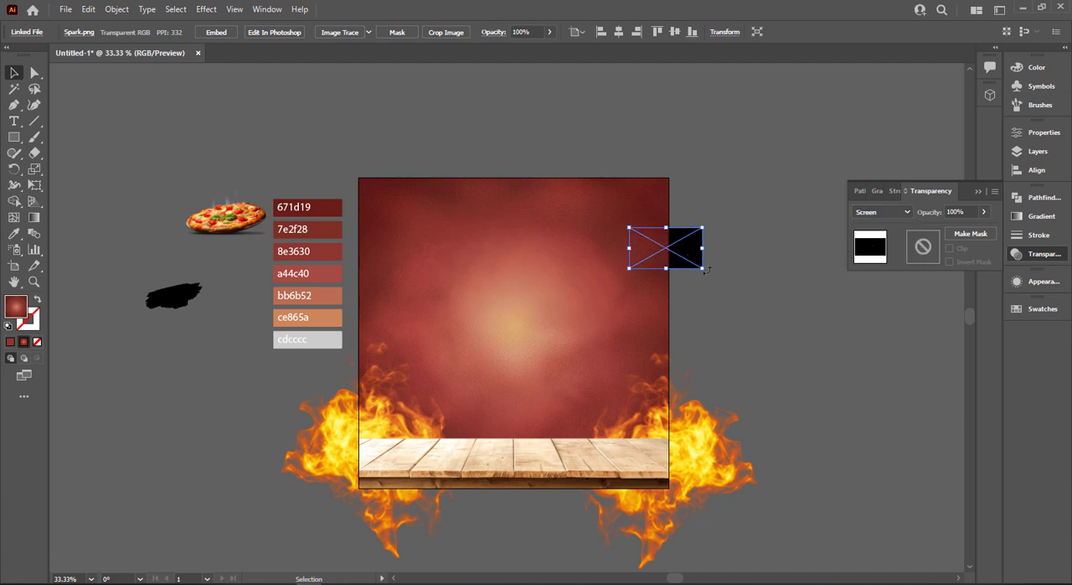
{"action": "left_click_drag", "start_coordinate": [704, 269], "coordinate": [813, 348]}
{"action": "left_click_drag", "start_coordinate": [735, 293], "coordinate": [737, 309]}
Select the pizza image, black brush stroke and color swatches without the fire, and move them up and left, away from the artboard
{"action": "left_click", "coordinate": [325, 349]}
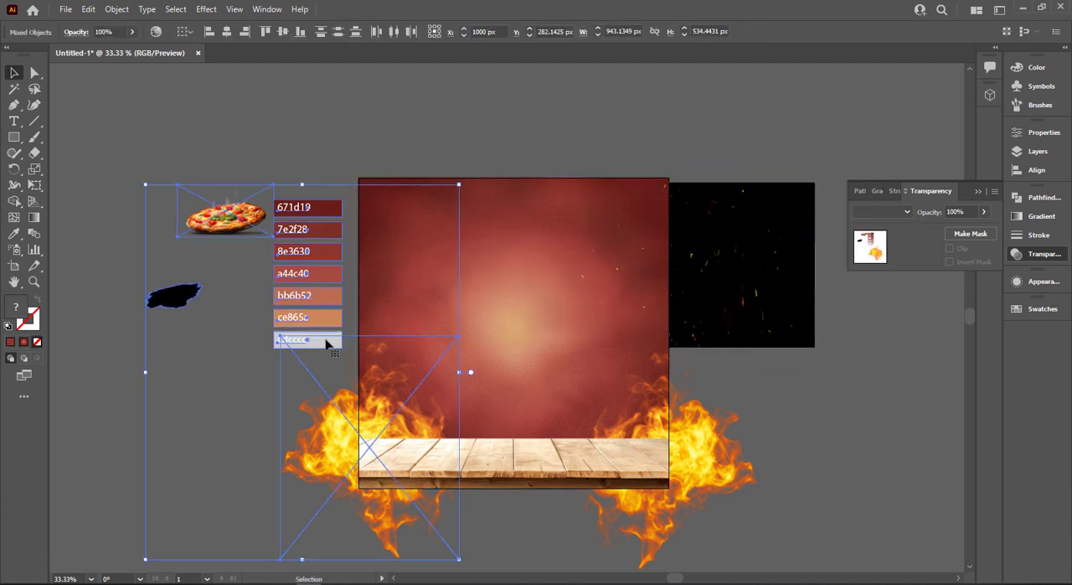
{"action": "left_click_drag", "start_coordinate": [295, 307], "coordinate": [350, 335]}
{"action": "left_click", "coordinate": [319, 398], "text": "shift"}
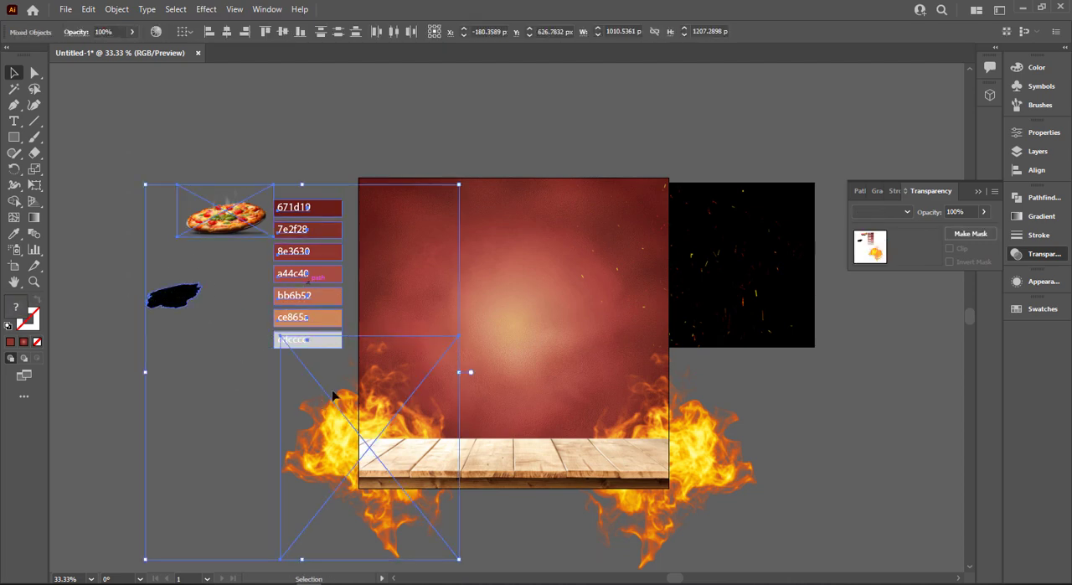
{"action": "left_click", "coordinate": [314, 397], "text": "shift"}
{"action": "mouse_move", "coordinate": [246, 225]}
{"action": "left_mouse_down"}
{"action": "mouse_move", "coordinate": [155, 191]}
{"action": "mouse_move", "coordinate": [109, 130]}
{"action": "mouse_move", "coordinate": [79, 120]}
{"action": "left_mouse_up"}
{"action": "key", "text": "ctrl+z"}
{"action": "left_click", "coordinate": [293, 340], "text": "shift"}
{"action": "left_click", "coordinate": [293, 340], "text": "shift"}
{"action": "left_click", "coordinate": [293, 340], "text": "shift"}
{"action": "scroll", "coordinate": [278, 352], "scroll_direction": "up", "scroll_amount": 3}
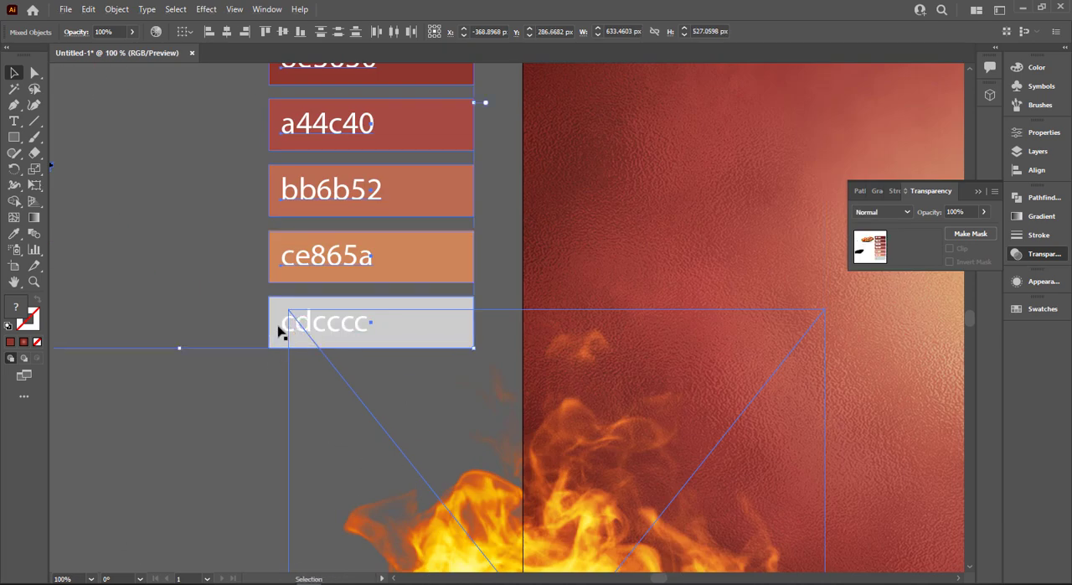
{"action": "left_click", "coordinate": [281, 327], "text": "shift"}
{"action": "scroll", "coordinate": [282, 322], "scroll_direction": "down", "scroll_amount": 4}
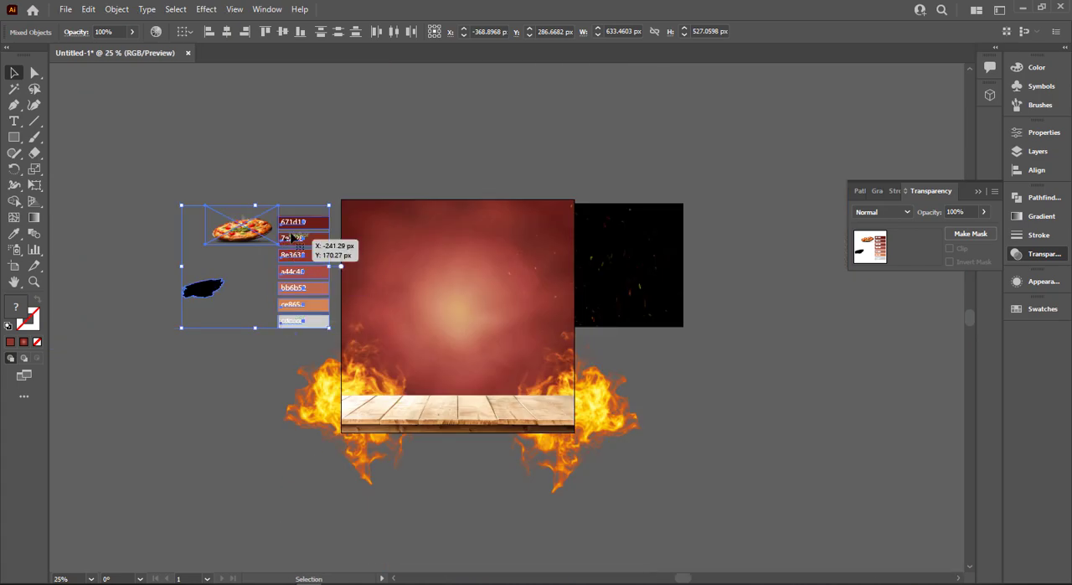
{"action": "left_click_drag", "start_coordinate": [288, 233], "coordinate": [177, 75]}
{"action": "left_click", "coordinate": [281, 207]}
{"action": "scroll", "coordinate": [356, 298], "scroll_direction": "up", "scroll_amount": 3}
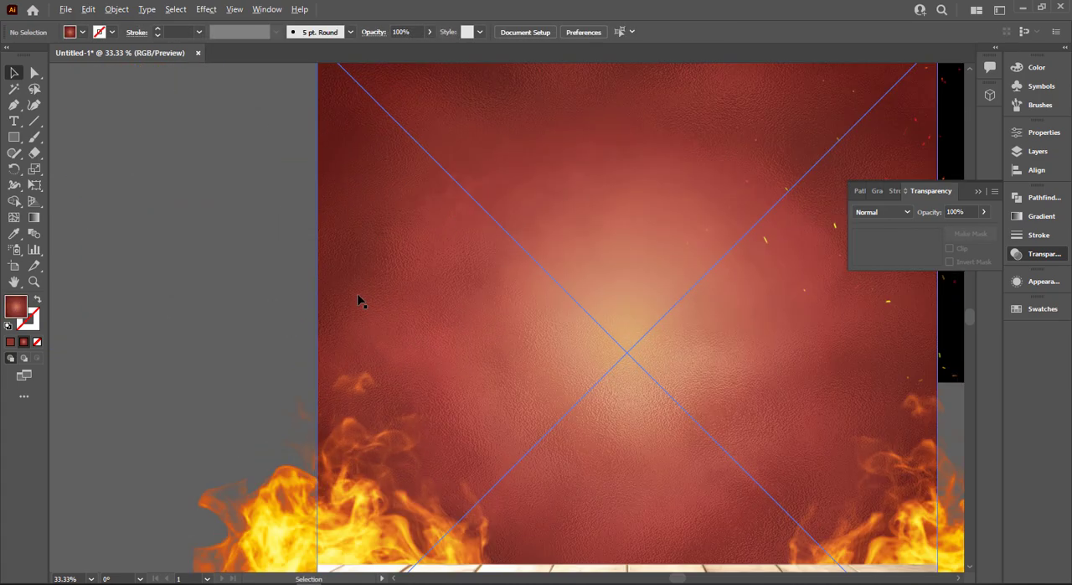
Duplicate the spark image and place the copy beside the original, covering the artboard's upper left half
{"action": "left_click_drag", "start_coordinate": [690, 323], "coordinate": [464, 325]}
{"action": "scroll", "coordinate": [464, 325], "scroll_direction": "down", "scroll_amount": 2}
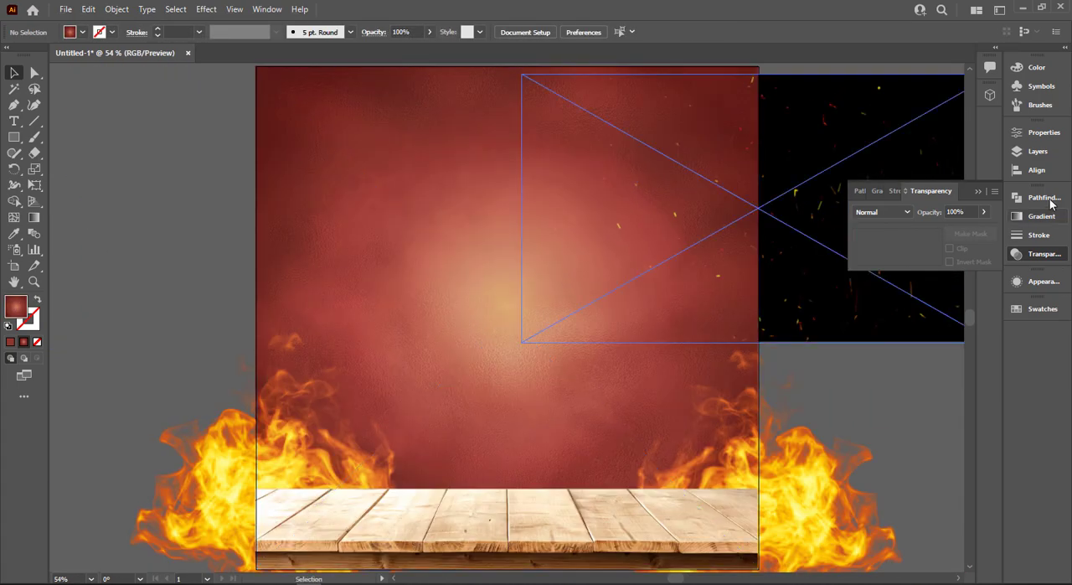
{"action": "left_click_drag", "start_coordinate": [849, 314], "coordinate": [378, 306]}
{"action": "scroll", "coordinate": [378, 306], "scroll_direction": "down", "scroll_amount": 2}
{"action": "left_click", "coordinate": [492, 128]}
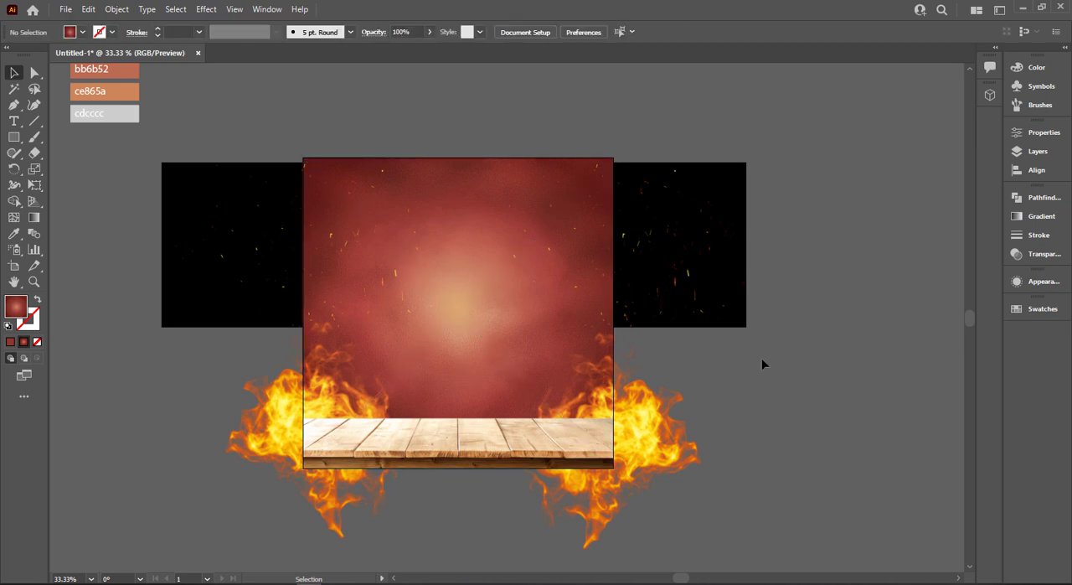
Create a 1000 x 1000 px rectangle and center it horizontally and vertically on the artboard
{"action": "left_click", "coordinate": [569, 273]}
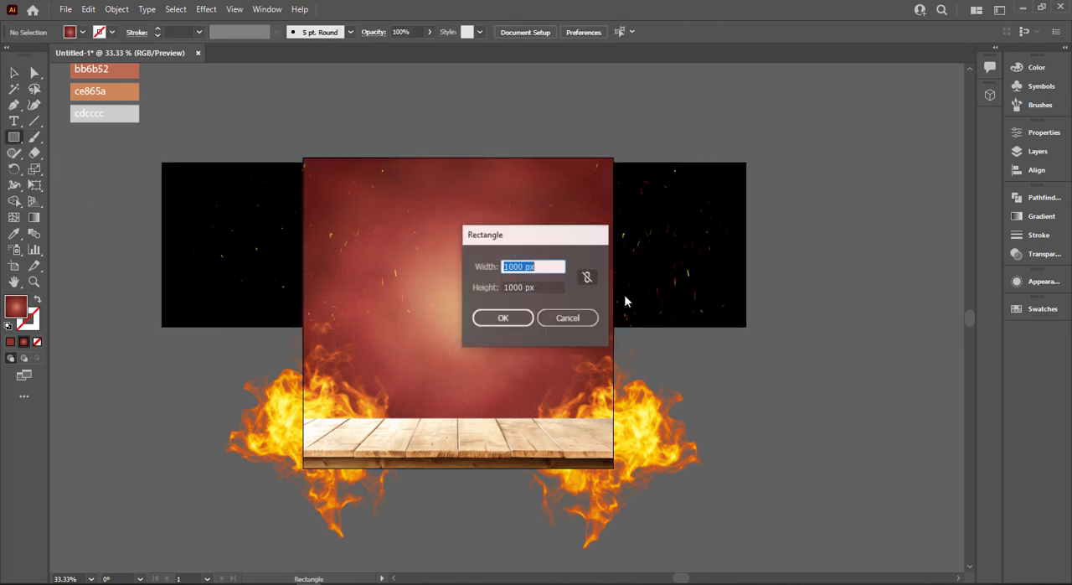
{"action": "left_click", "coordinate": [498, 315]}
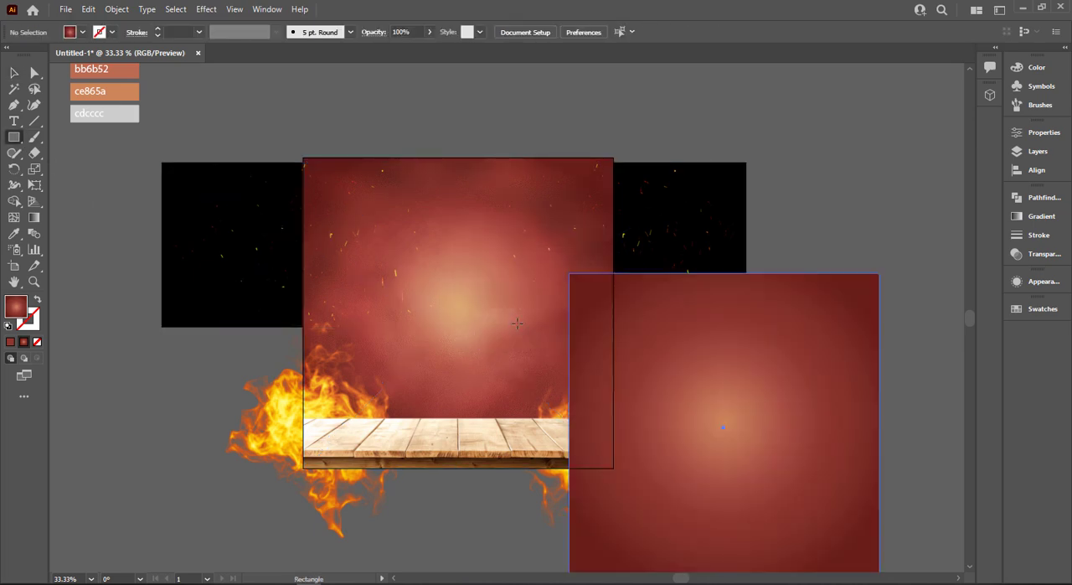
{"action": "left_click", "coordinate": [20, 75]}
{"action": "left_click", "coordinate": [738, 39]}
{"action": "left_click", "coordinate": [783, 36]}
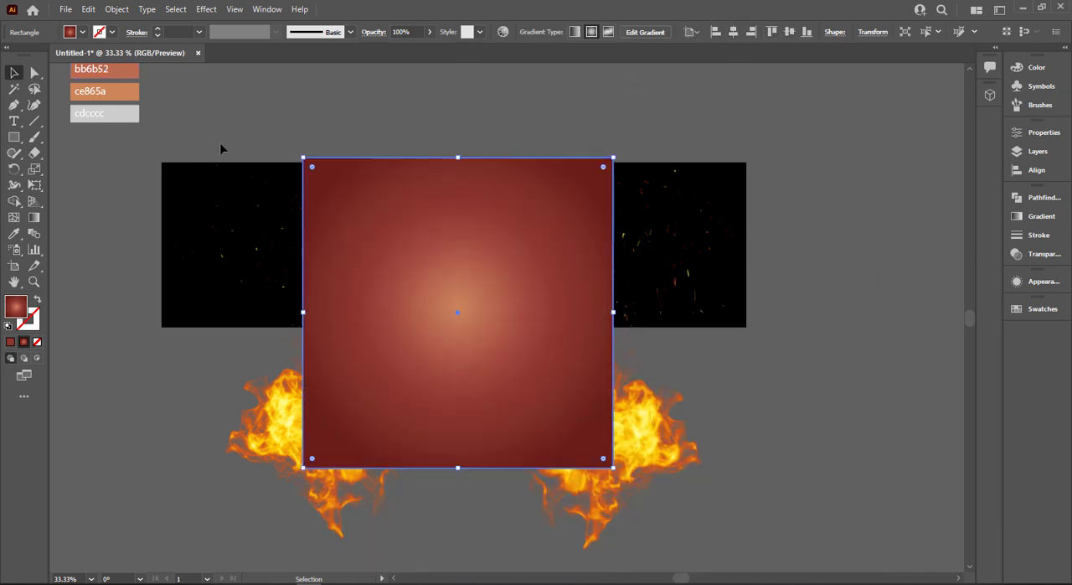
Select the rectangle with all background artwork and make a clipping mask to trim everything to the artboard
{"action": "key", "text": "ctrl+a"}
{"action": "right_click", "coordinate": [399, 155]}
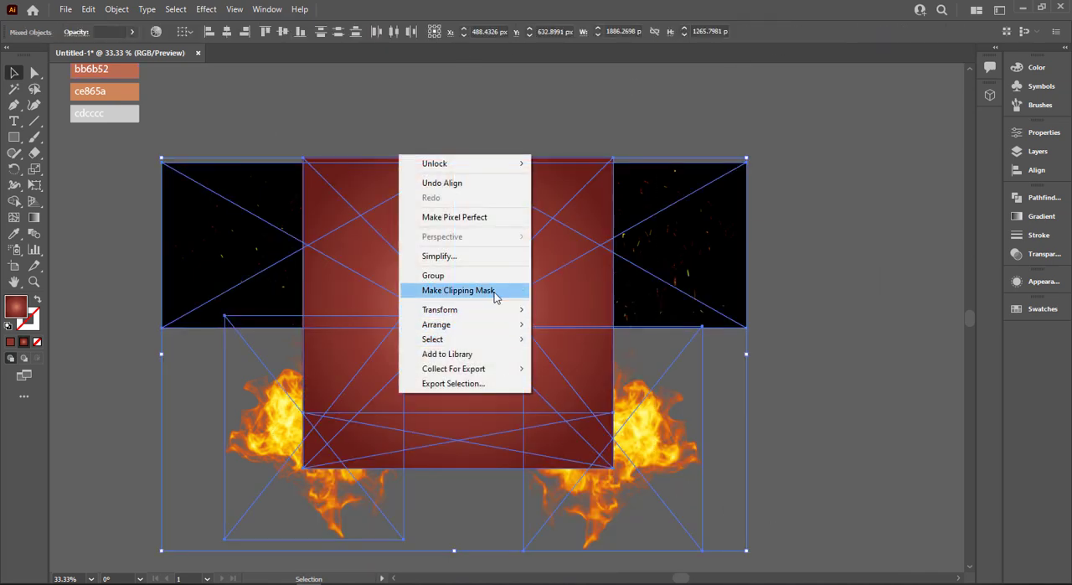
{"action": "left_click", "coordinate": [495, 289]}
{"action": "key", "text": "ctrl+0"}
{"action": "left_click", "coordinate": [206, 370]}
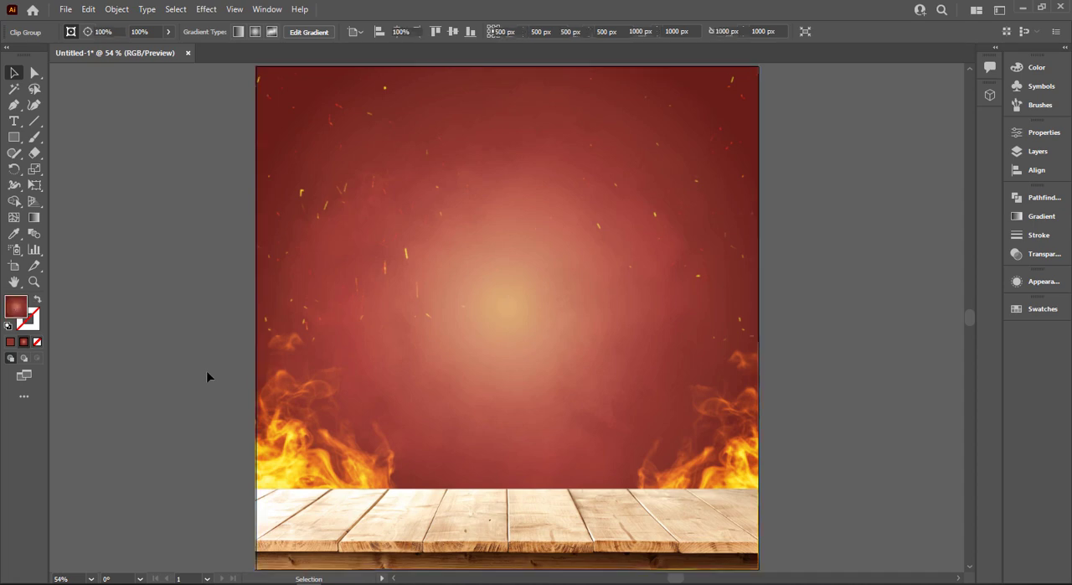
Move the pizza image onto the tabletop, enlarged to nearly the artboard's full width, and bring it to the front
{"action": "scroll", "coordinate": [130, 189], "scroll_direction": "down", "scroll_amount": 1}
{"action": "left_click_drag", "start_coordinate": [142, 195], "coordinate": [273, 310]}
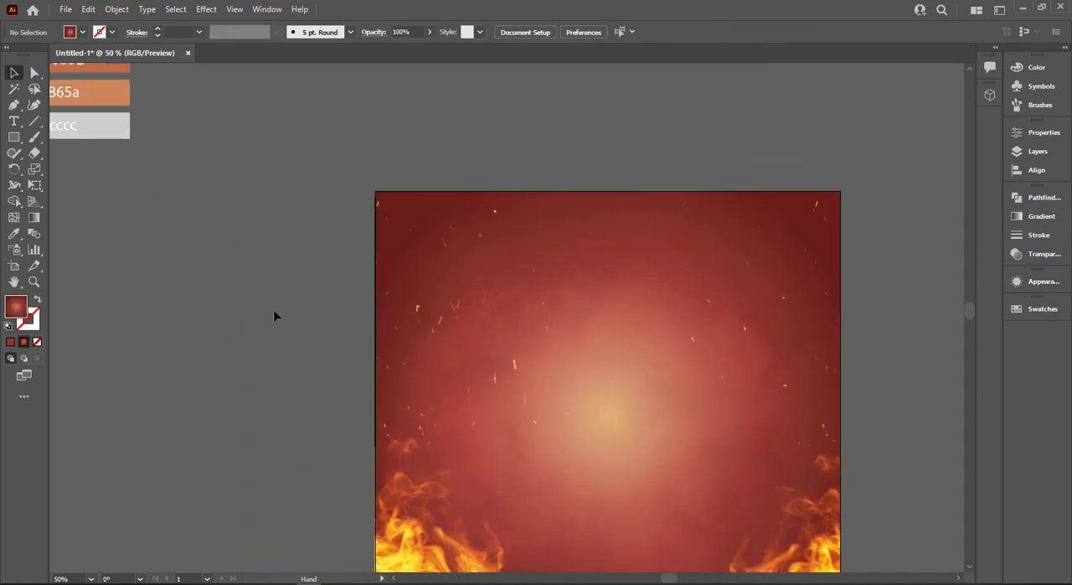
{"action": "scroll", "coordinate": [274, 310], "scroll_direction": "down", "scroll_amount": 1}
{"action": "left_click_drag", "start_coordinate": [75, 72], "coordinate": [637, 563]}
{"action": "right_click", "coordinate": [490, 486]}
{"action": "mouse_move", "coordinate": [553, 406]}
{"action": "left_click", "coordinate": [670, 403]}
{"action": "left_click_drag", "start_coordinate": [489, 508], "coordinate": [519, 479]}
Nudge the pizza slightly up and to the left to balance it over the wooden tabletop
{"action": "scroll", "coordinate": [520, 479], "scroll_direction": "up", "scroll_amount": 2}
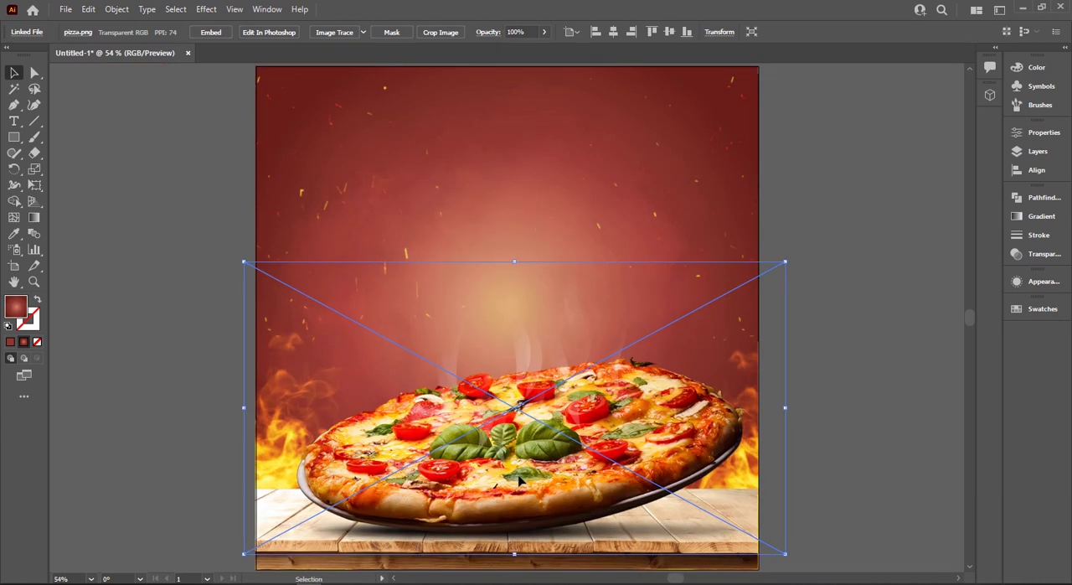
{"action": "left_click_drag", "start_coordinate": [639, 495], "coordinate": [639, 490]}
{"action": "left_click", "coordinate": [738, 554]}
{"action": "scroll", "coordinate": [740, 560], "scroll_direction": "up", "scroll_amount": 3}
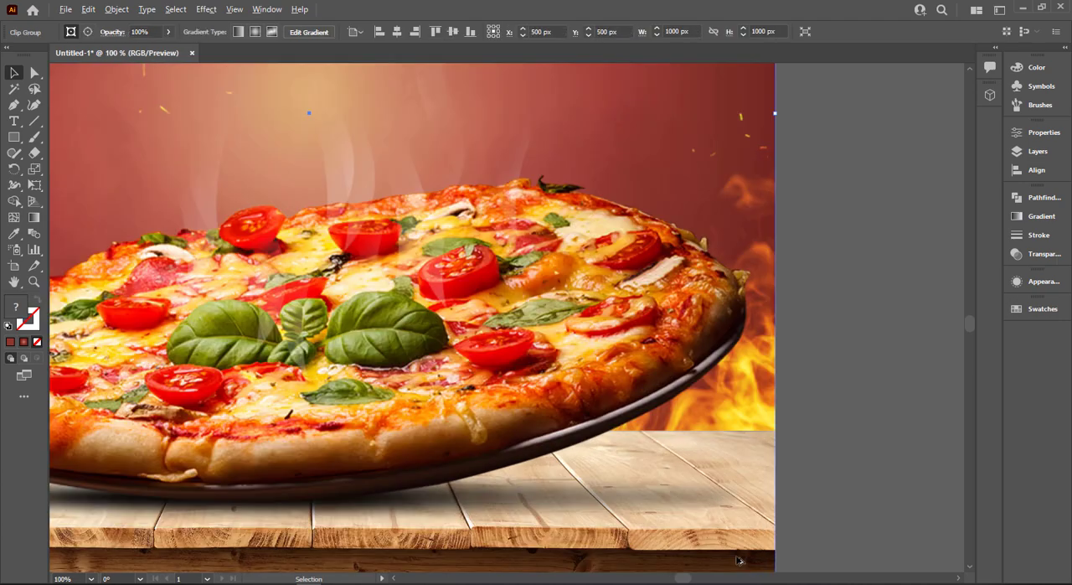
{"action": "scroll", "coordinate": [734, 554], "scroll_direction": "down", "scroll_amount": 3}
{"action": "left_click", "coordinate": [661, 516]}
{"action": "scroll", "coordinate": [661, 513], "scroll_direction": "down", "scroll_amount": 2}
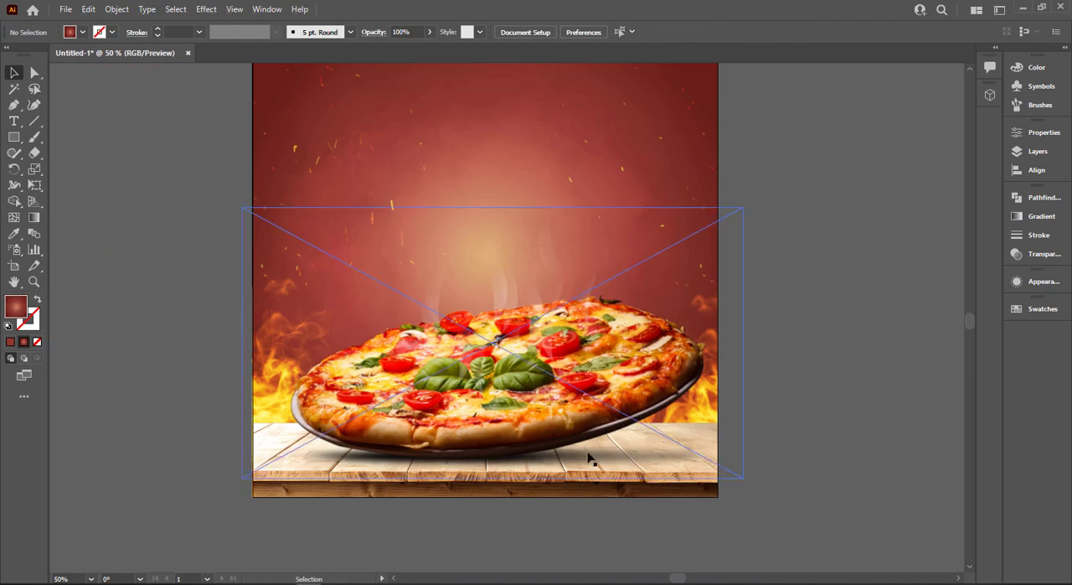
{"action": "scroll", "coordinate": [553, 442], "scroll_direction": "up", "scroll_amount": 2}
{"action": "scroll", "coordinate": [552, 442], "scroll_direction": "up", "scroll_amount": 1}
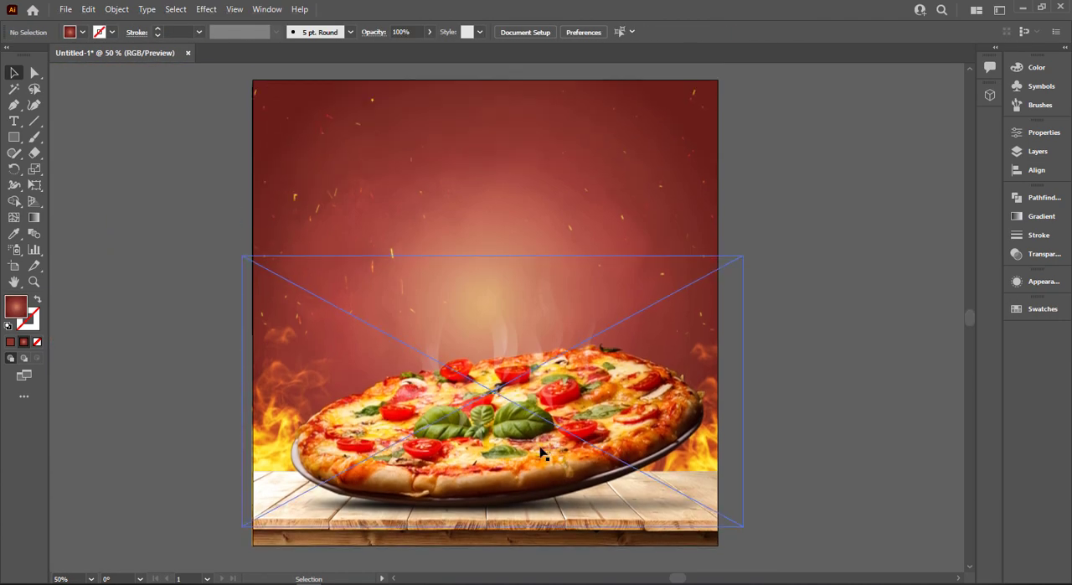
{"action": "left_click_drag", "start_coordinate": [542, 453], "coordinate": [534, 453]}
{"action": "left_click", "coordinate": [71, 194]}
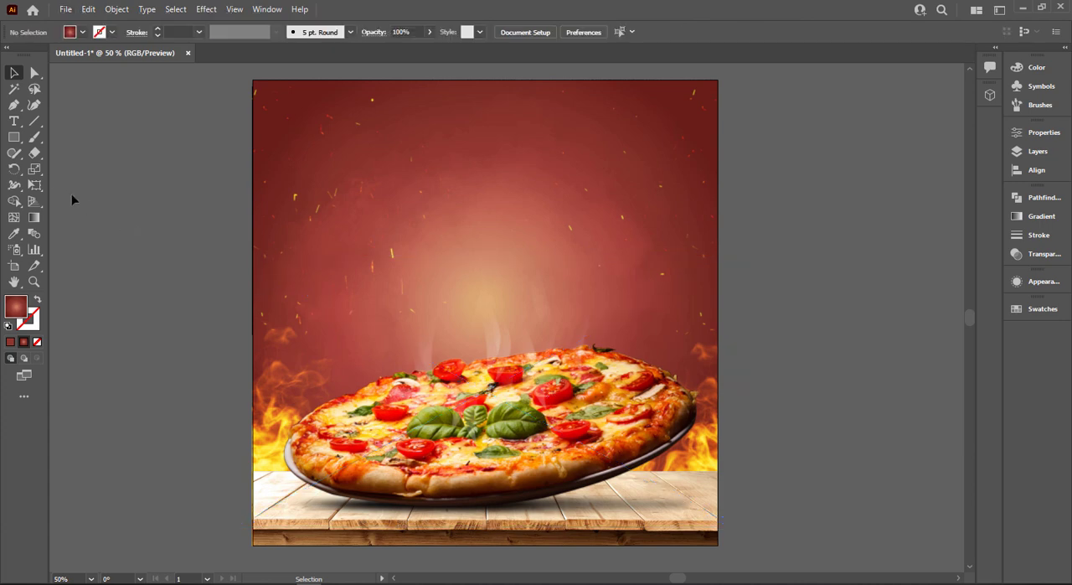
Bring the black brush stroke shape beside the color swatches to the front
{"action": "scroll", "coordinate": [71, 193], "scroll_direction": "down", "scroll_amount": 1}
{"action": "left_click_drag", "start_coordinate": [141, 227], "coordinate": [384, 332]}
{"action": "right_click", "coordinate": [117, 146]}
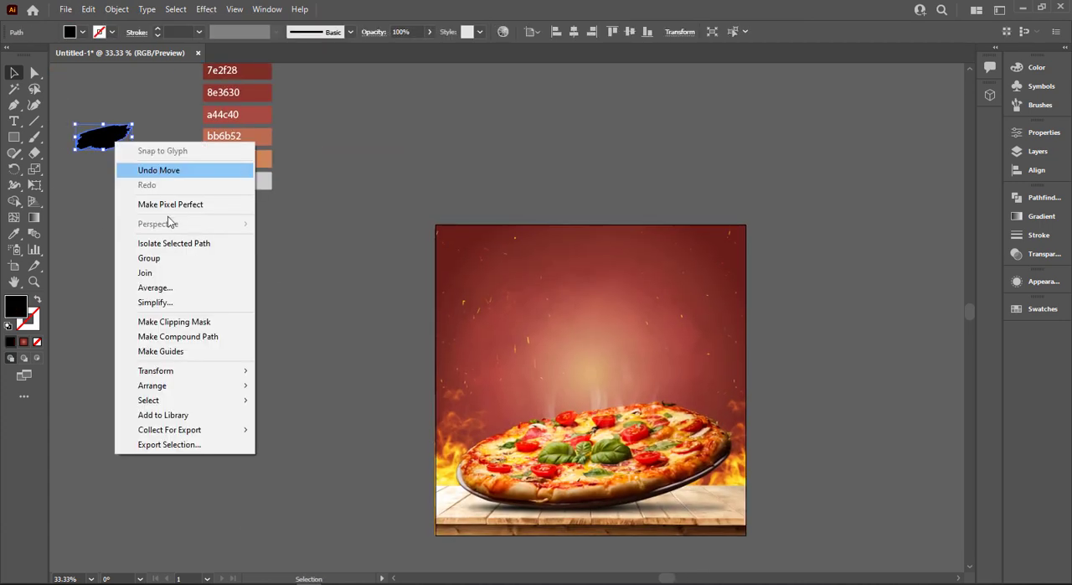
{"action": "mouse_move", "coordinate": [194, 387]}
{"action": "left_click", "coordinate": [310, 386]}
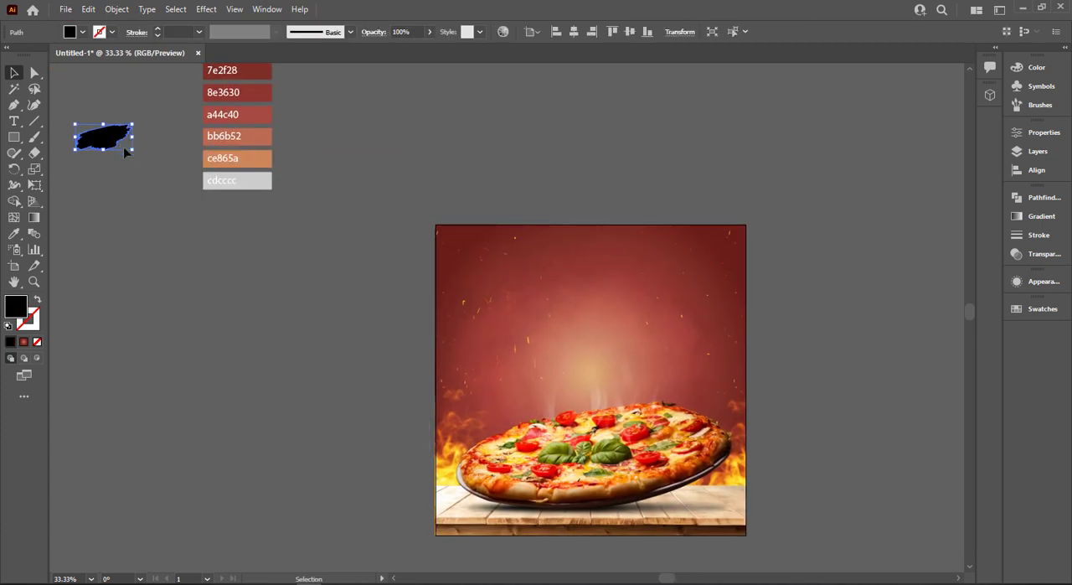
Move the black brush stroke onto the artboard's upper half and enlarge it to about three quarters of the artboard's width
{"action": "left_click_drag", "start_coordinate": [133, 152], "coordinate": [278, 207]}
{"action": "mouse_move", "coordinate": [82, 148]}
{"action": "left_mouse_down"}
{"action": "mouse_move", "coordinate": [633, 332]}
{"action": "mouse_move", "coordinate": [612, 323]}
{"action": "left_mouse_up"}
{"action": "left_click_drag", "start_coordinate": [786, 243], "coordinate": [755, 258]}
{"action": "mouse_move", "coordinate": [662, 319]}
{"action": "left_mouse_down"}
{"action": "mouse_move", "coordinate": [611, 301]}
{"action": "mouse_move", "coordinate": [638, 297]}
{"action": "left_mouse_up"}
{"action": "mouse_move", "coordinate": [708, 236]}
{"action": "left_mouse_down"}
{"action": "mouse_move", "coordinate": [611, 368]}
{"action": "mouse_move", "coordinate": [519, 345]}
{"action": "left_mouse_up"}
Fill the brush stroke with the sampled cdcccc swatch colour and set its blend mode to Multiply
{"action": "key", "text": "i"}
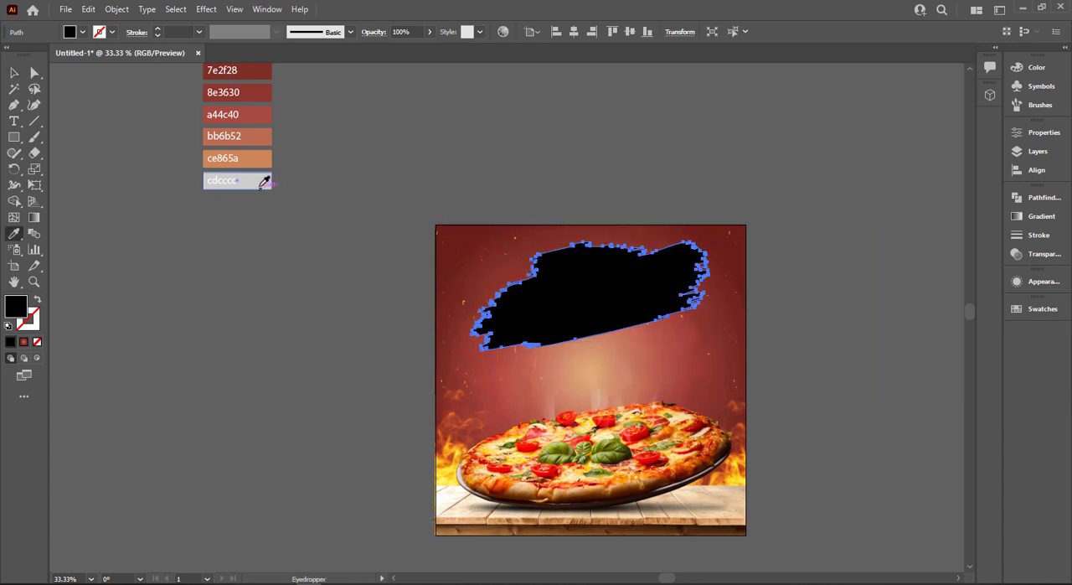
{"action": "left_click", "coordinate": [253, 182]}
{"action": "key", "text": "v"}
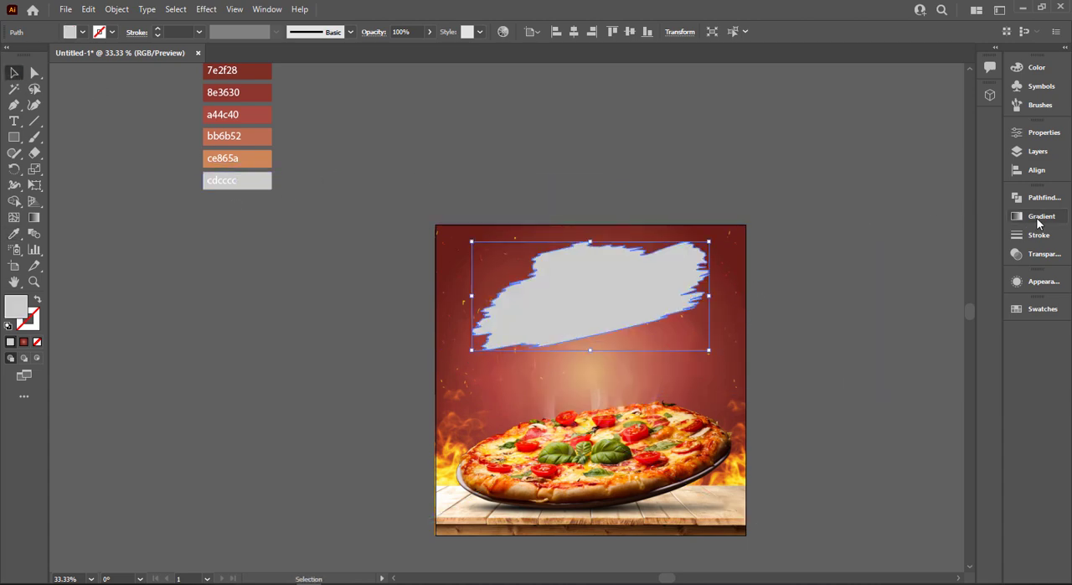
{"action": "left_click", "coordinate": [1039, 253]}
{"action": "left_click", "coordinate": [884, 212]}
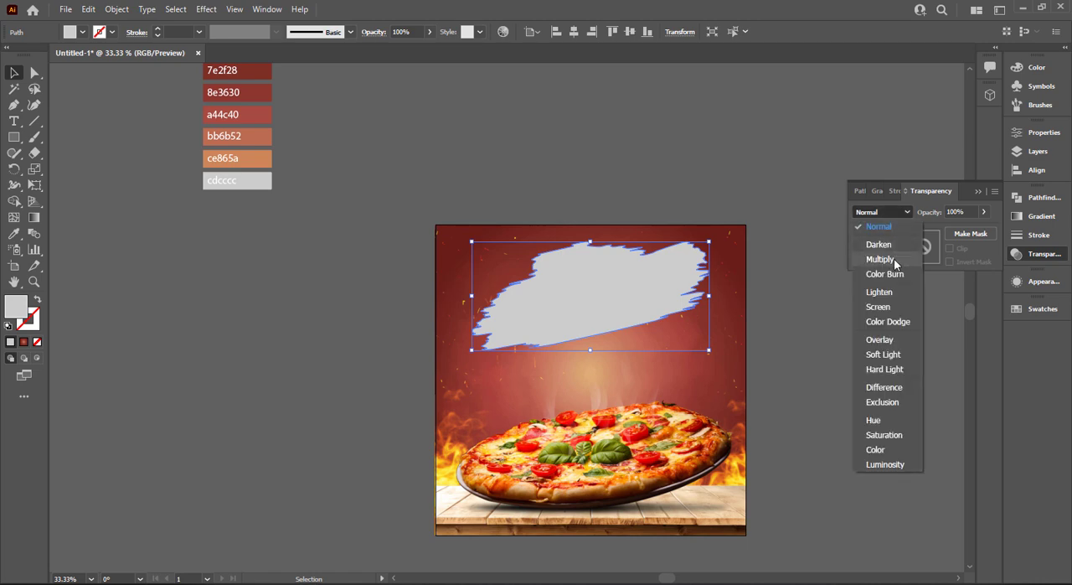
{"action": "left_click", "coordinate": [879, 259]}
{"action": "left_click", "coordinate": [687, 187]}
{"action": "key", "text": "ctrl+0"}
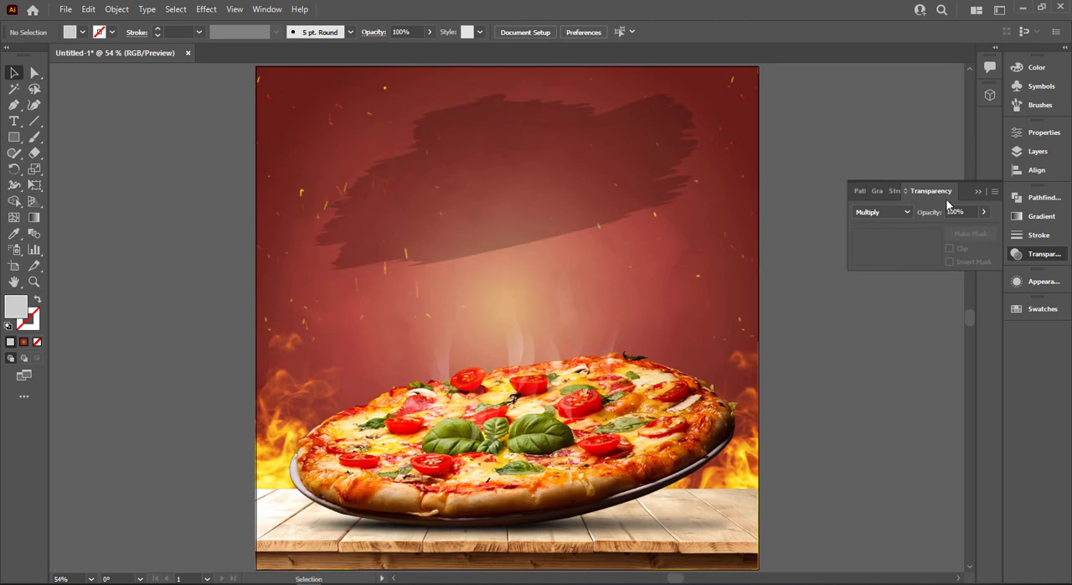
{"action": "left_click", "coordinate": [977, 192]}
Enlarge the brush stroke slightly, keeping it in the upper part of the artboard
{"action": "left_click", "coordinate": [584, 181]}
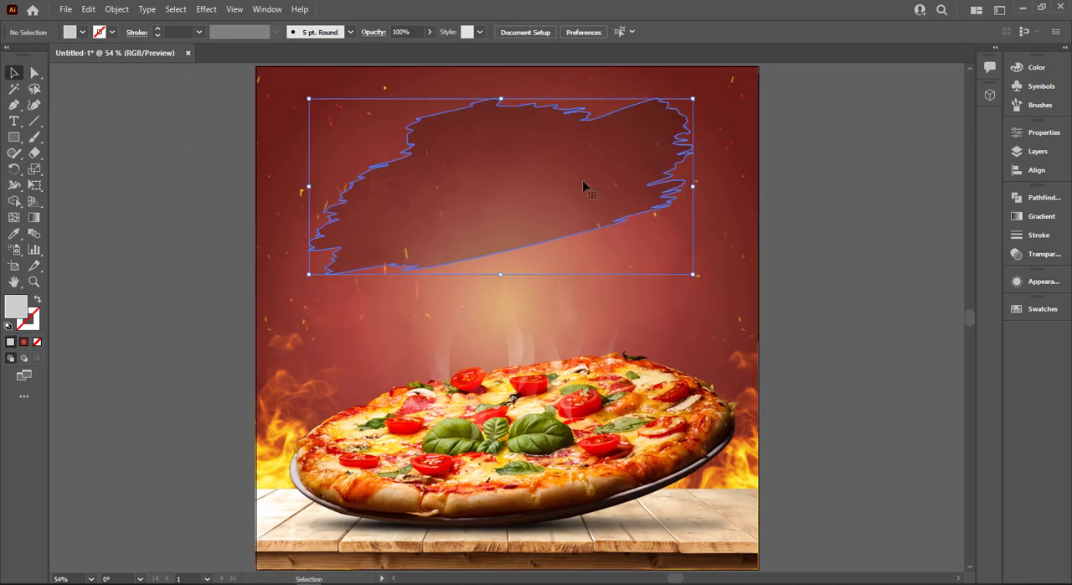
{"action": "left_click_drag", "start_coordinate": [700, 267], "coordinate": [706, 271]}
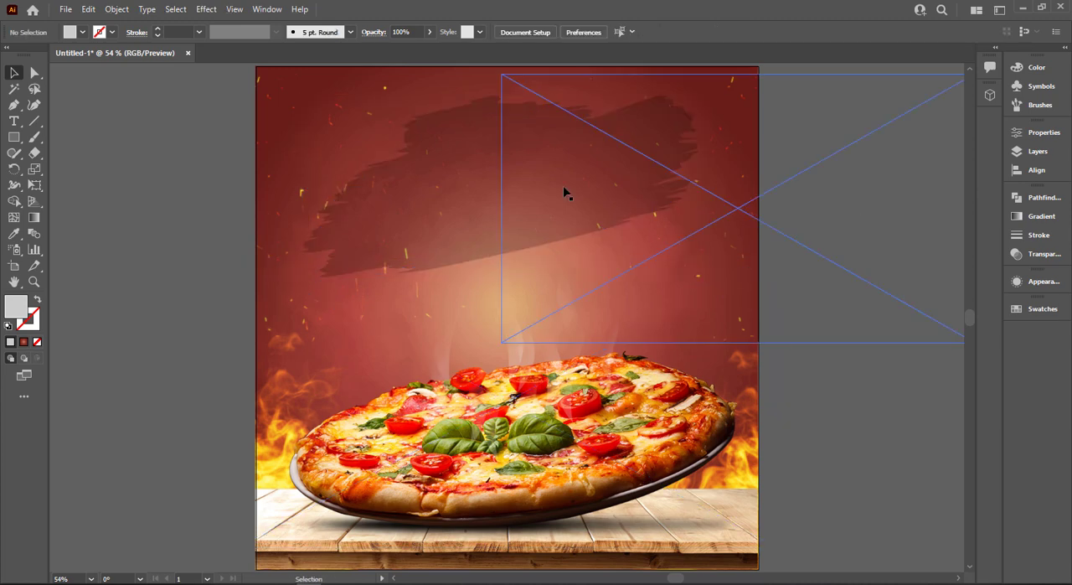
{"action": "left_click", "coordinate": [205, 177]}
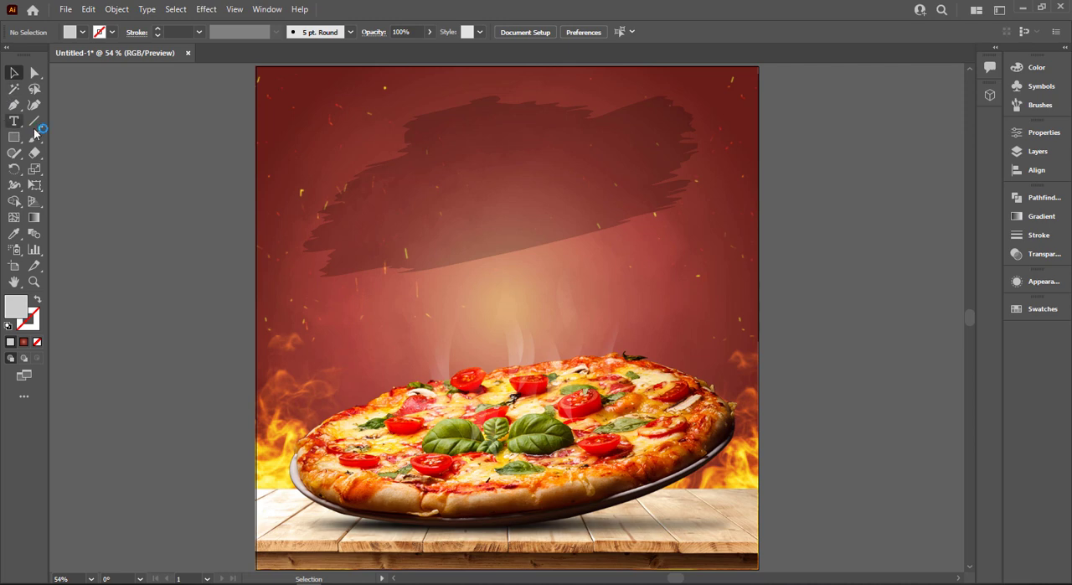
Add the text "Supre" on the empty canvas beside the artboard
{"action": "key", "text": "t"}
{"action": "left_click", "coordinate": [137, 220]}
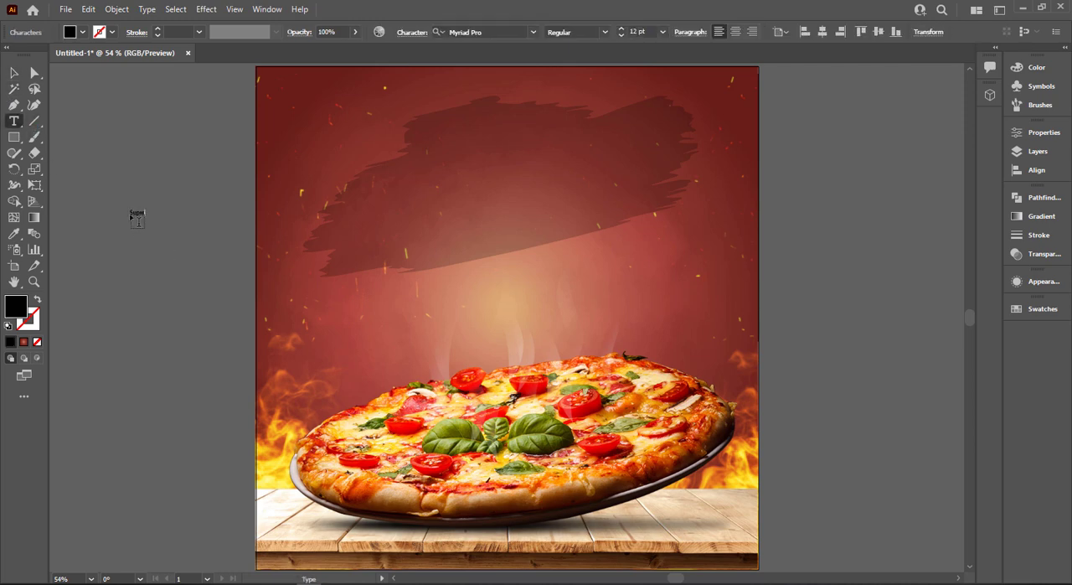
{"action": "left_click", "coordinate": [14, 73]}
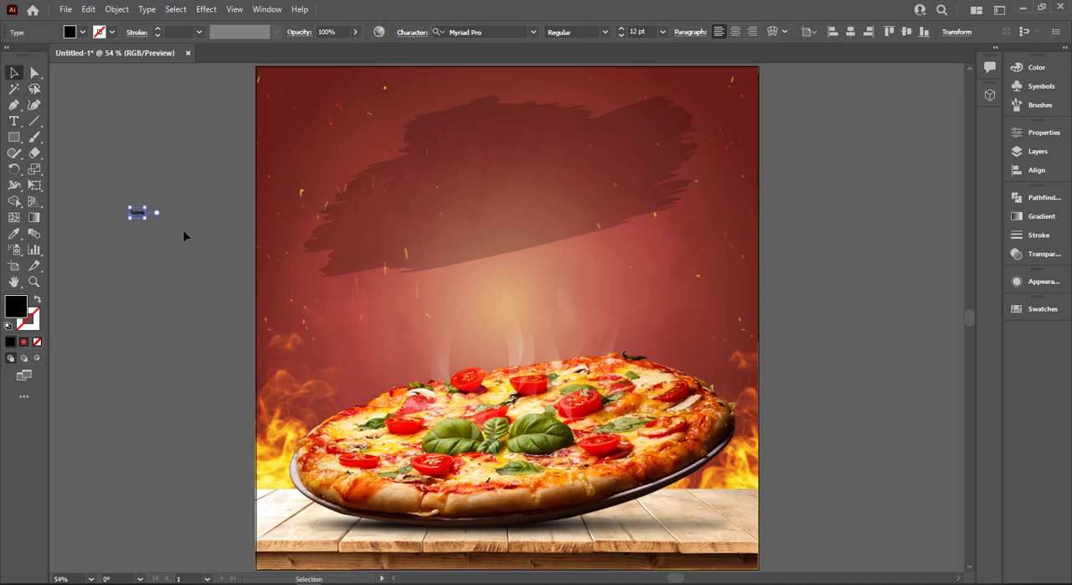
Enlarge "Supre" to about 54 pt, and place a copy directly below it reading "Delicious"
{"action": "left_click_drag", "start_coordinate": [145, 216], "coordinate": [165, 286]}
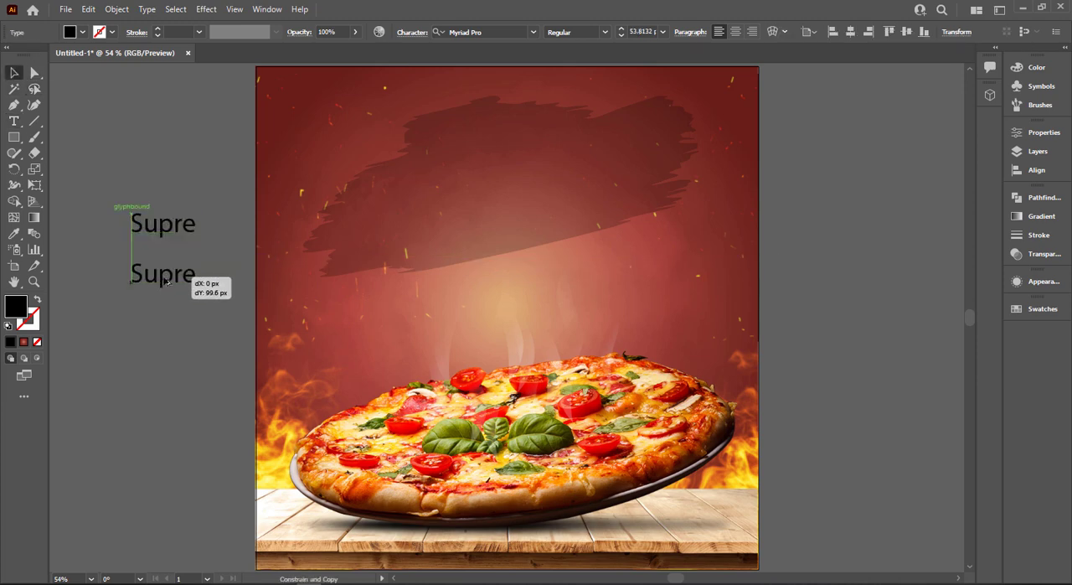
{"action": "key", "text": "t"}
{"action": "double_click", "coordinate": [162, 275]}
{"action": "type", "text": "Delicious"}
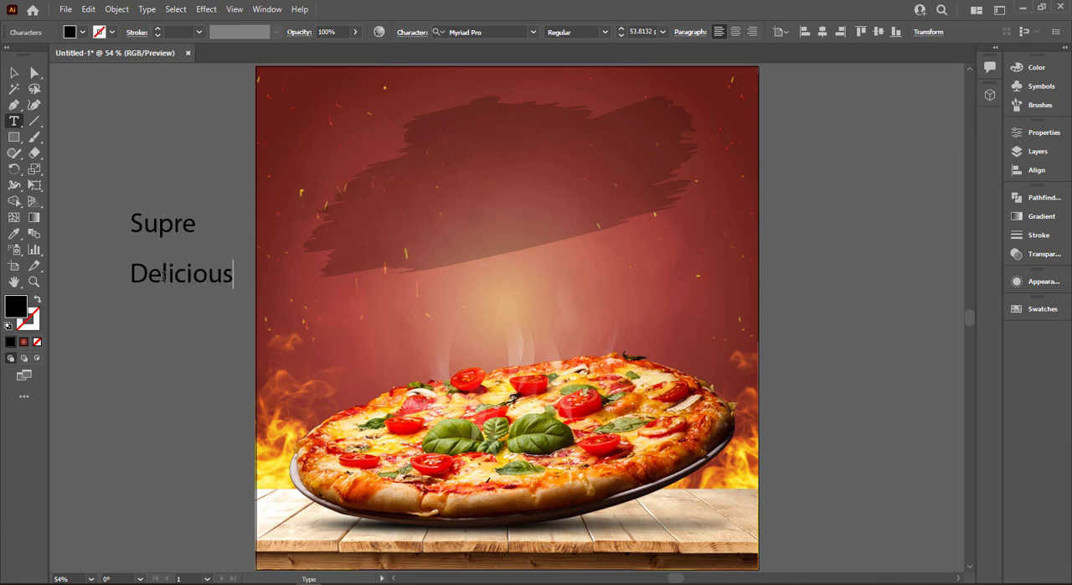
{"action": "left_click", "coordinate": [13, 73]}
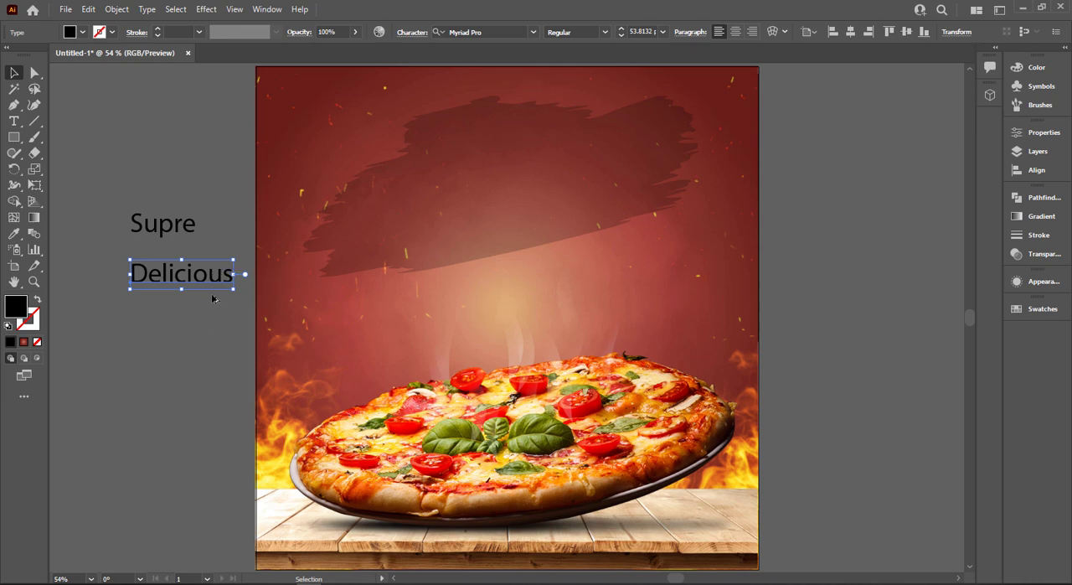
Duplicate the "Delicious" text below itself and change the copy to "Pizza"
{"action": "left_click_drag", "start_coordinate": [209, 276], "coordinate": [210, 349]}
{"action": "key", "text": "t"}
{"action": "double_click", "coordinate": [211, 347]}
{"action": "type", "text": "Pizza"}
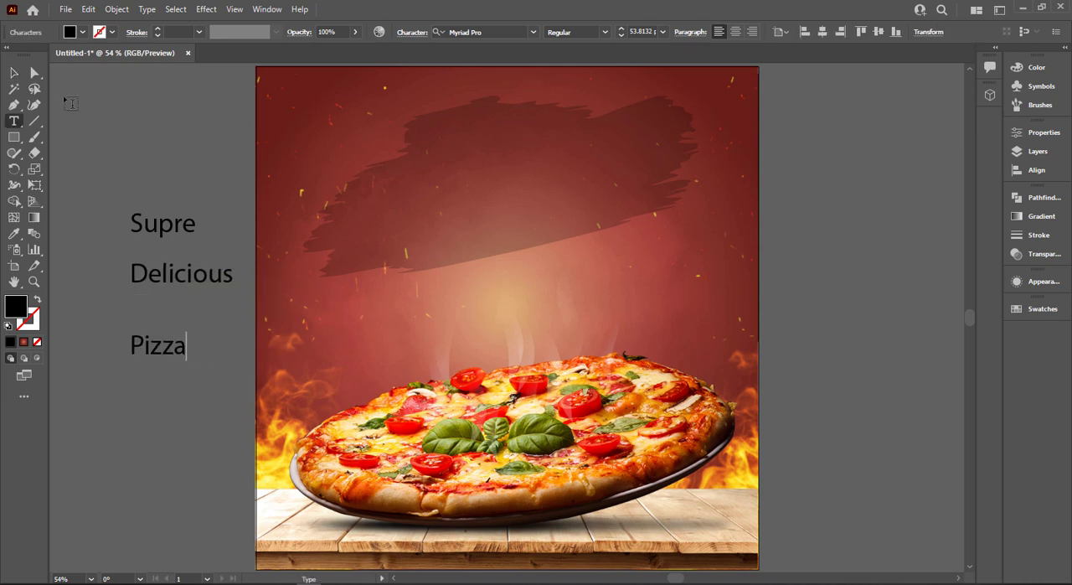
{"action": "left_click", "coordinate": [13, 72]}
Set the "Supre" text in the Langoustine font, enlarged to about 128 pt and moved up clear of "Delicious"
{"action": "left_click", "coordinate": [185, 233]}
{"action": "left_click", "coordinate": [504, 31]}
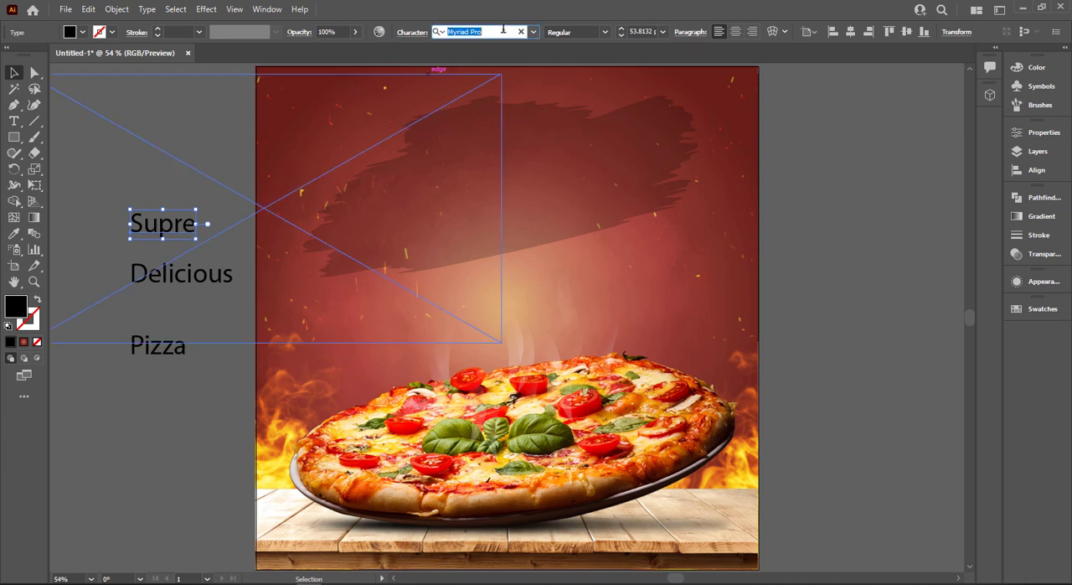
{"action": "type", "text": "la"}
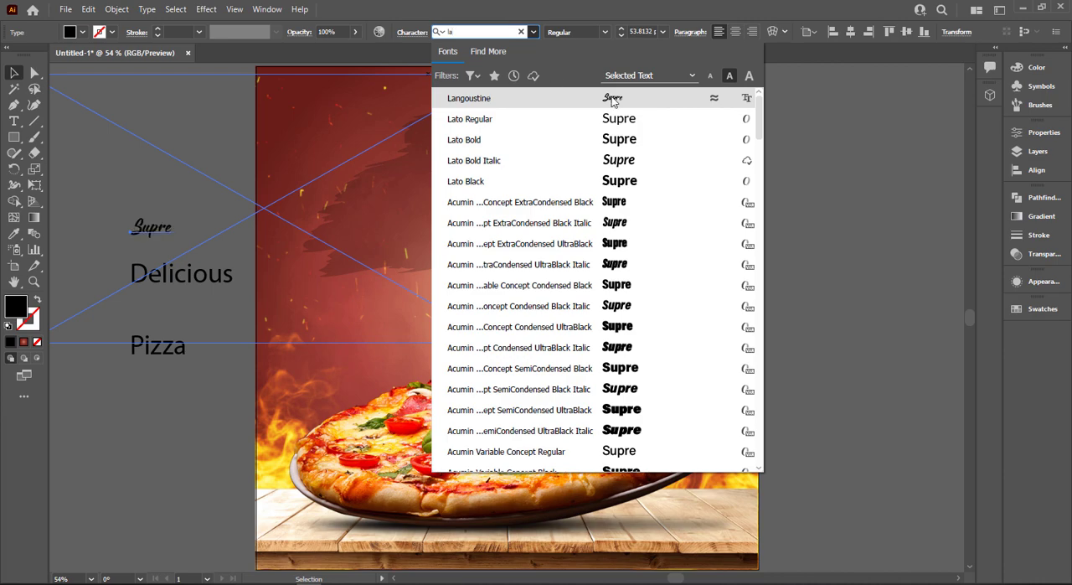
{"action": "key", "text": "Return"}
{"action": "left_click_drag", "start_coordinate": [244, 259], "coordinate": [253, 264]}
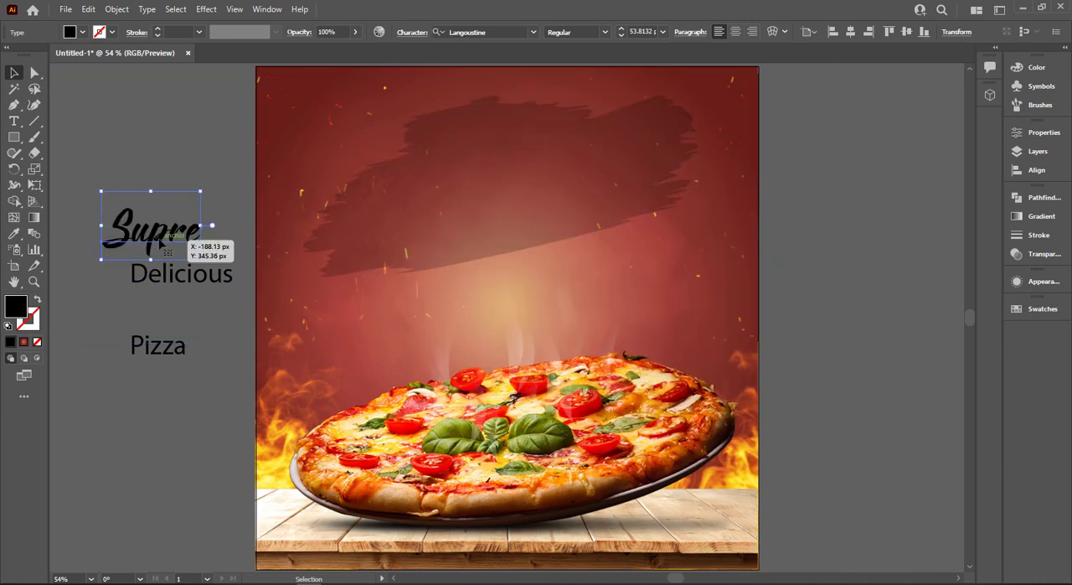
{"action": "left_click_drag", "start_coordinate": [160, 235], "coordinate": [161, 189]}
Apply the sampled text formatting of "Supre" to the "Pizza" text
{"action": "left_click", "coordinate": [161, 352]}
{"action": "key", "text": "i"}
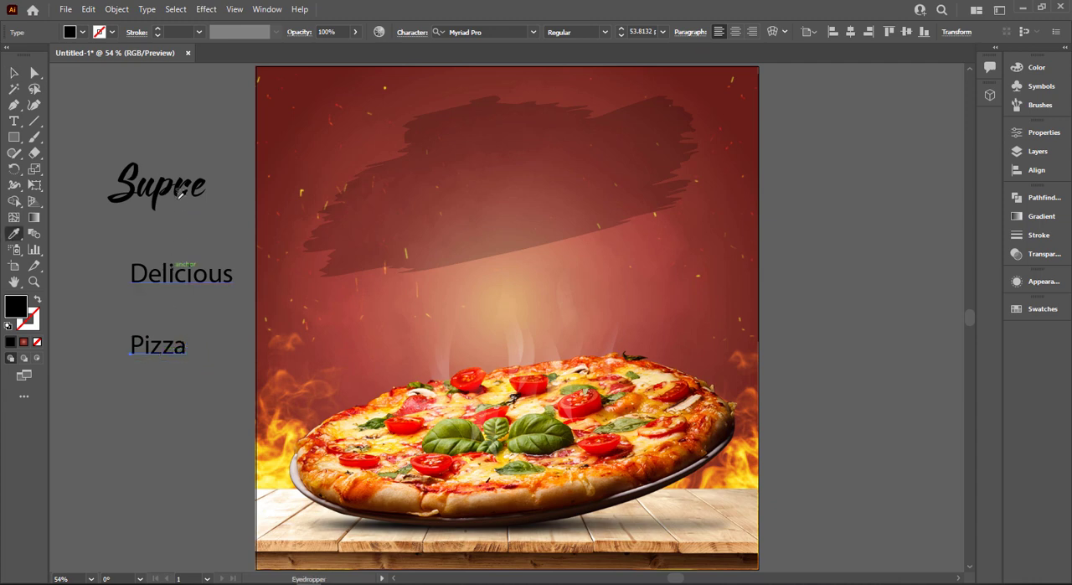
{"action": "left_click", "coordinate": [175, 194]}
{"action": "left_click", "coordinate": [15, 73]}
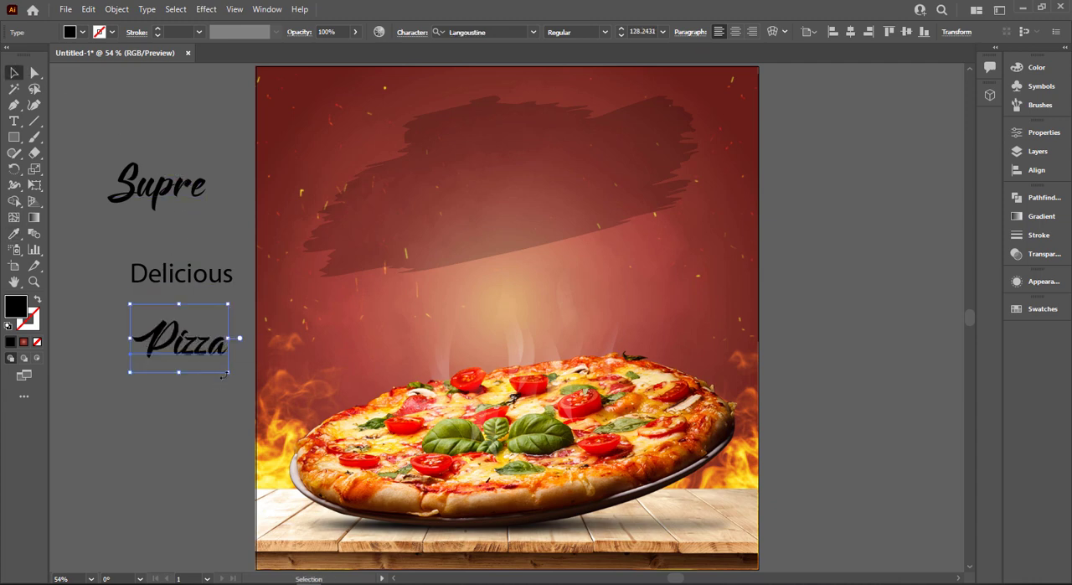
Enlarge "Pizza" to about 348 pt over the lower part of the brush stroke, and lock the artwork behind it
{"action": "left_click_drag", "start_coordinate": [227, 372], "coordinate": [311, 418]}
{"action": "left_click_drag", "start_coordinate": [152, 335], "coordinate": [461, 230]}
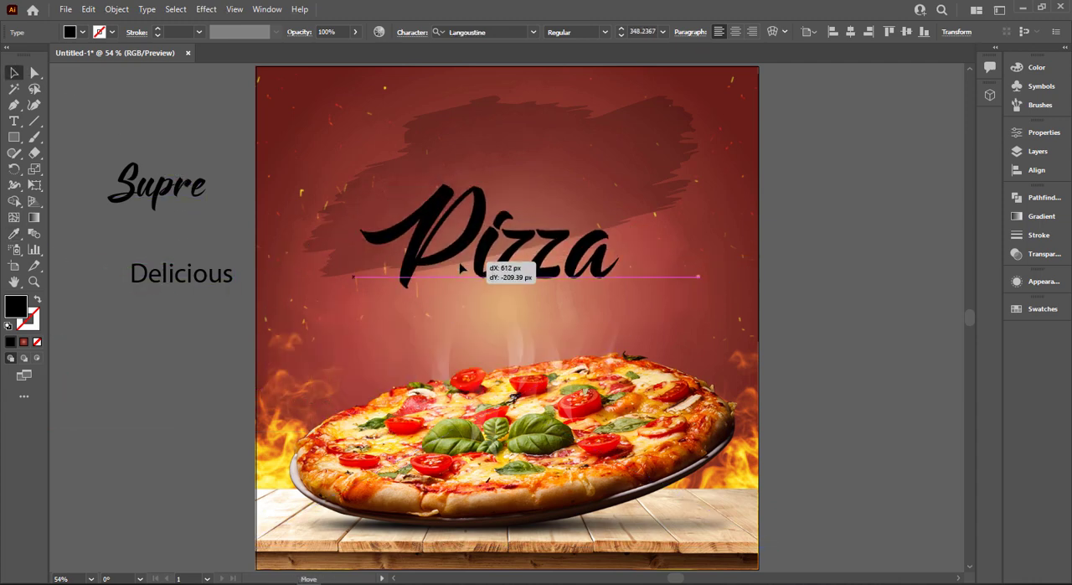
{"action": "left_click", "coordinate": [846, 225]}
{"action": "left_click", "coordinate": [653, 223]}
{"action": "key", "text": "ctrl+2"}
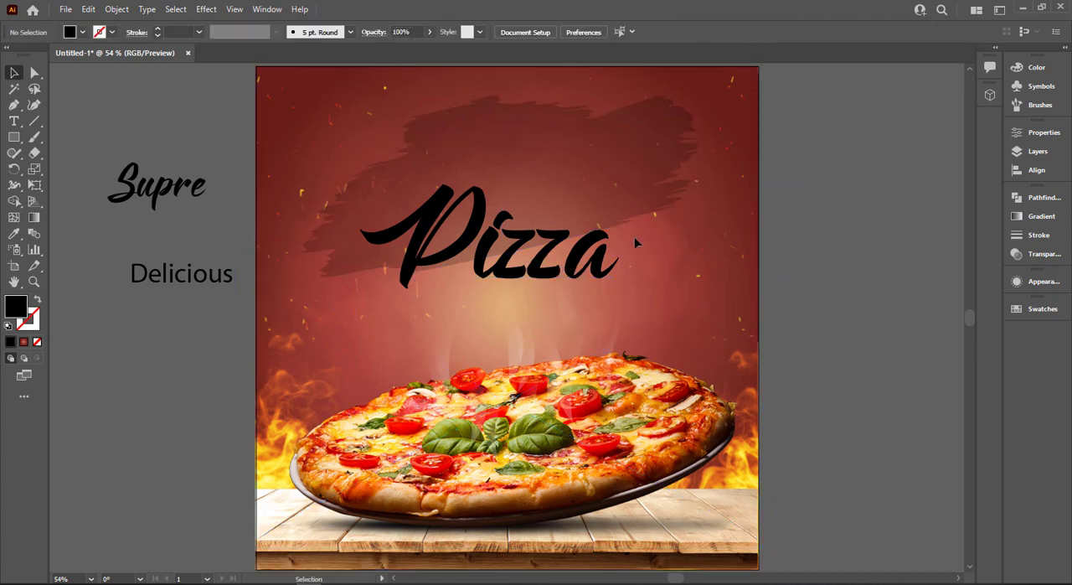
Place "Supre" just above "Pizza" on the brush stroke and fill both texts with white
{"action": "left_click", "coordinate": [606, 248]}
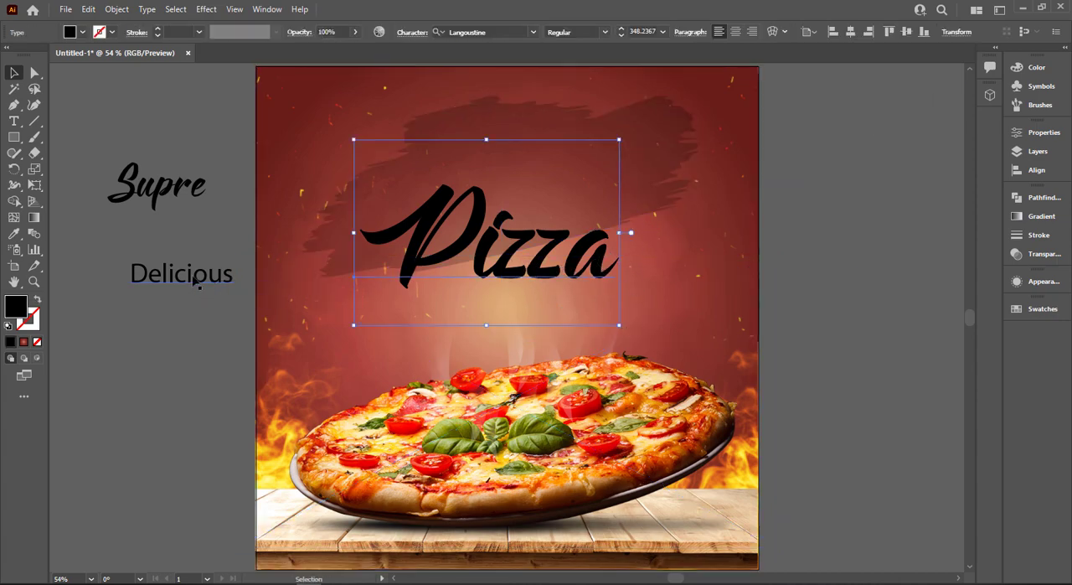
{"action": "left_click_drag", "start_coordinate": [174, 194], "coordinate": [492, 159]}
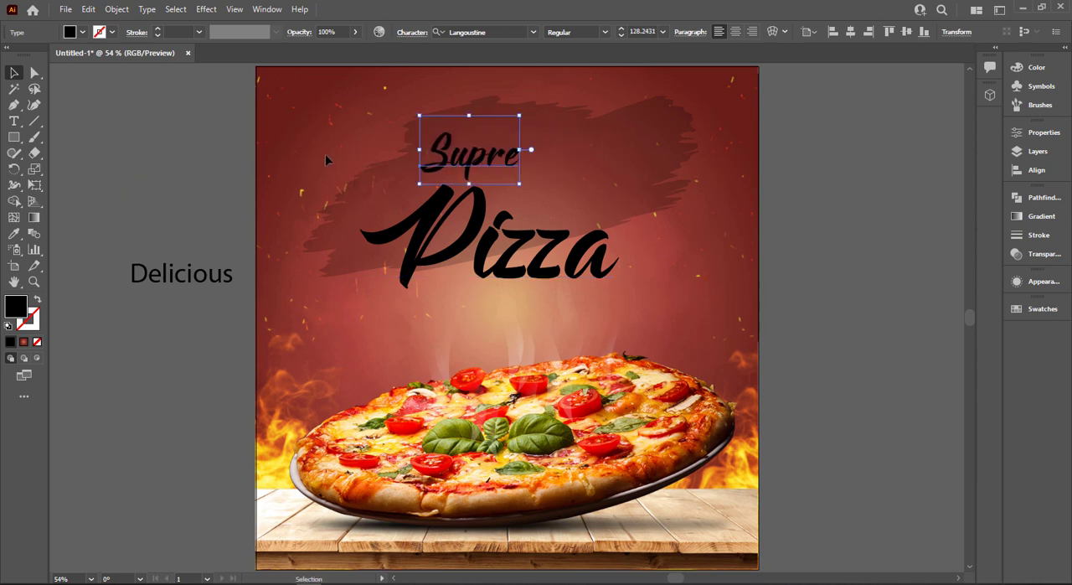
{"action": "left_click", "coordinate": [456, 253], "text": "shift"}
{"action": "left_click", "coordinate": [82, 32]}
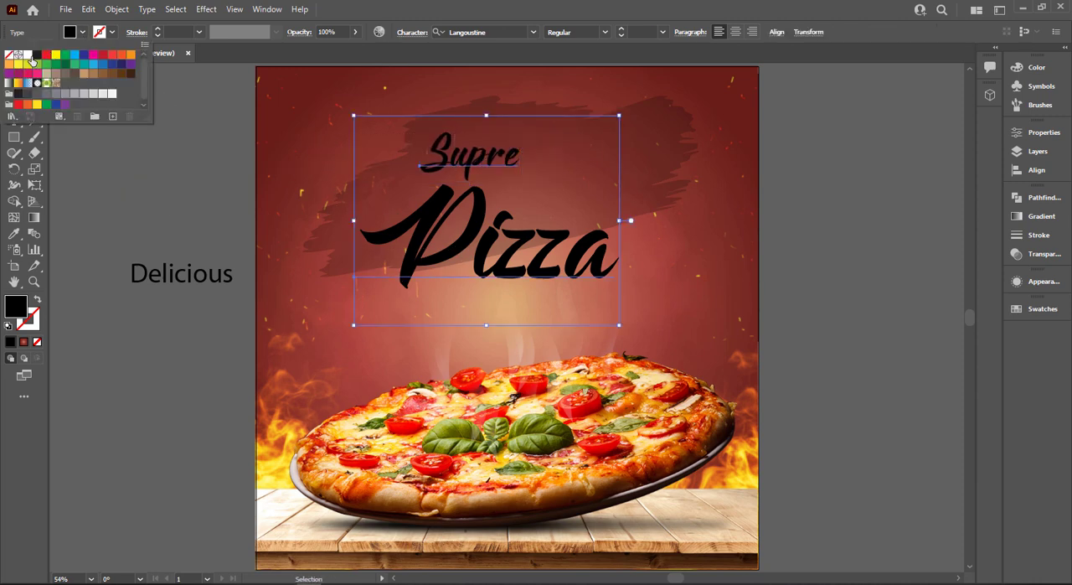
{"action": "left_click", "coordinate": [30, 58]}
{"action": "left_click", "coordinate": [220, 192]}
Move the "Delicious" text onto the artboard between "Supre" and "Pizza" and set its font to Haettenschweiler
{"action": "left_click_drag", "start_coordinate": [224, 278], "coordinate": [599, 198]}
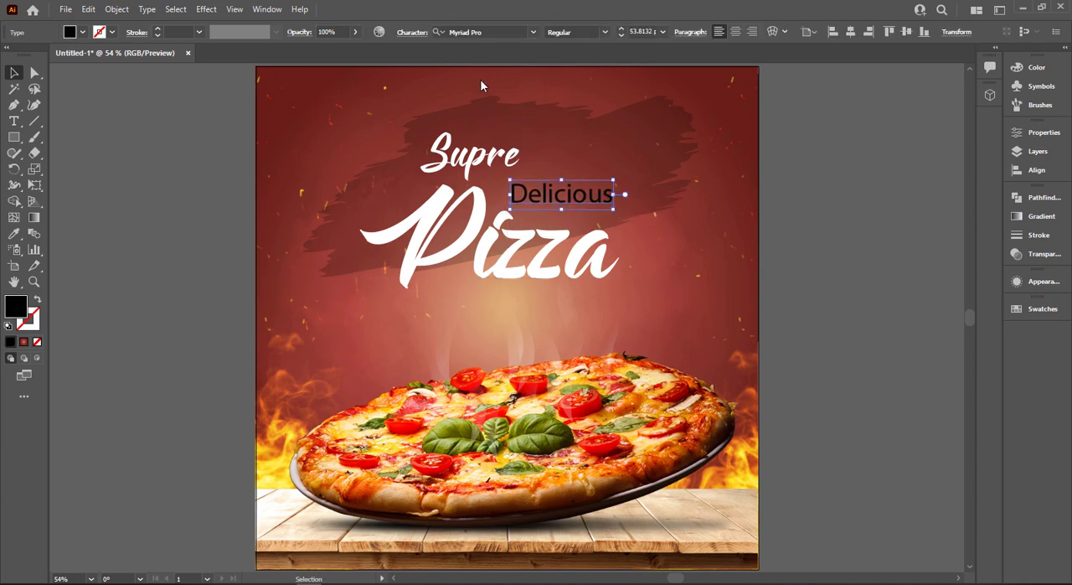
{"action": "left_click", "coordinate": [505, 31]}
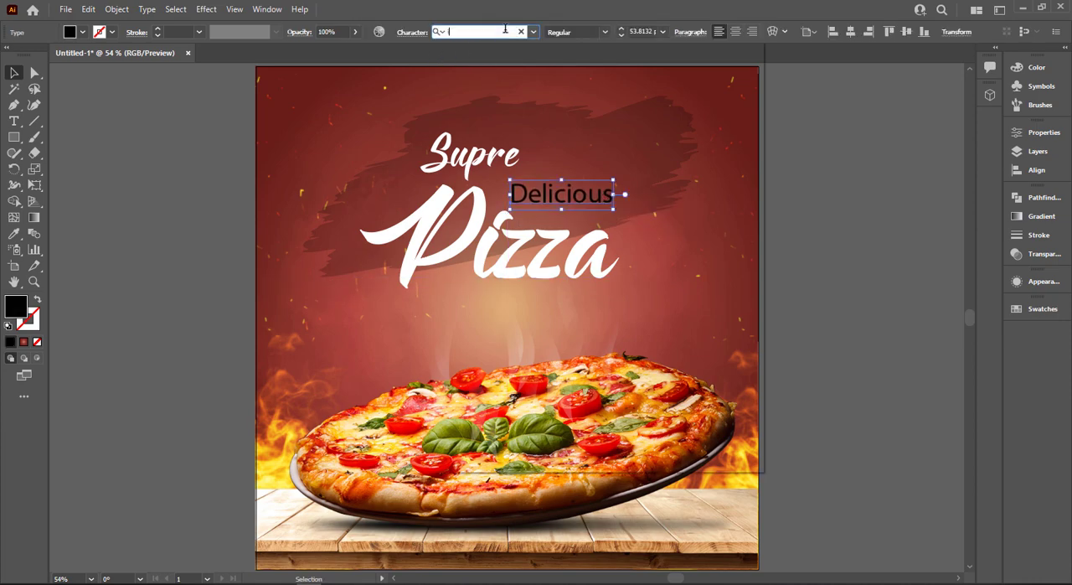
{"action": "type", "text": "il"}
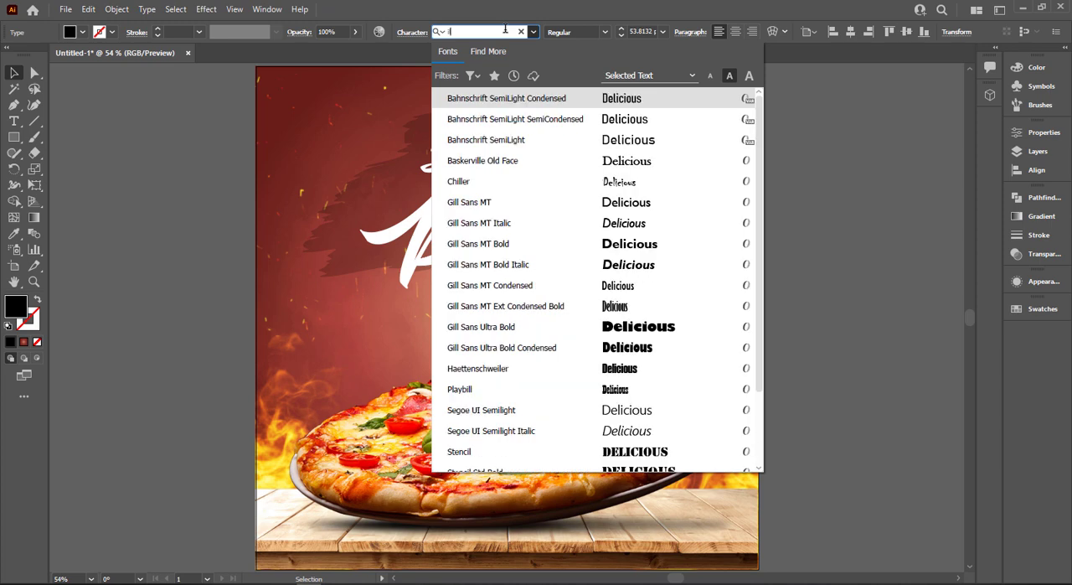
{"action": "left_click", "coordinate": [638, 376]}
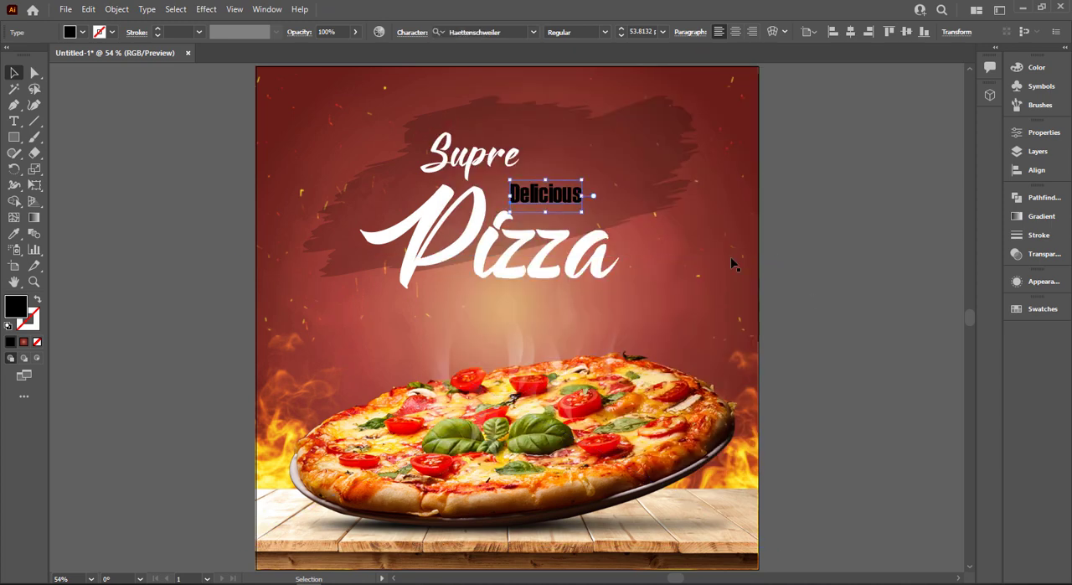
Enlarge "Delicious" to about 113 pt and shift "Pizza" slightly up and to the left
{"action": "left_click_drag", "start_coordinate": [583, 212], "coordinate": [631, 229]}
{"action": "left_click_drag", "start_coordinate": [584, 198], "coordinate": [535, 191]}
{"action": "left_click", "coordinate": [596, 194]}
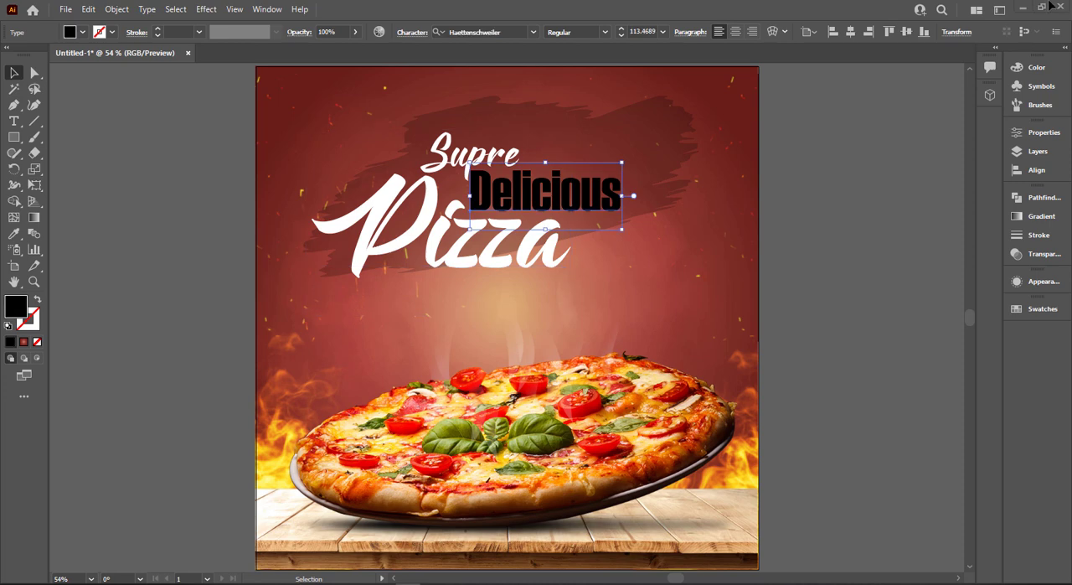
Change the font of the "Delicious" text to Plane Crash
{"action": "left_click", "coordinate": [525, 32]}
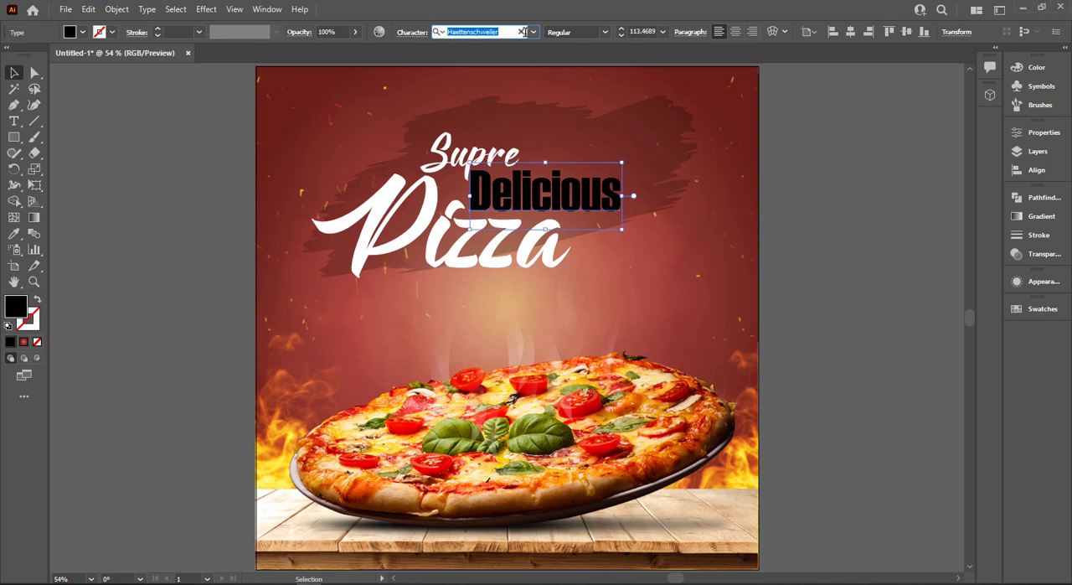
{"action": "type", "text": "plan"}
{"action": "left_click", "coordinate": [663, 93]}
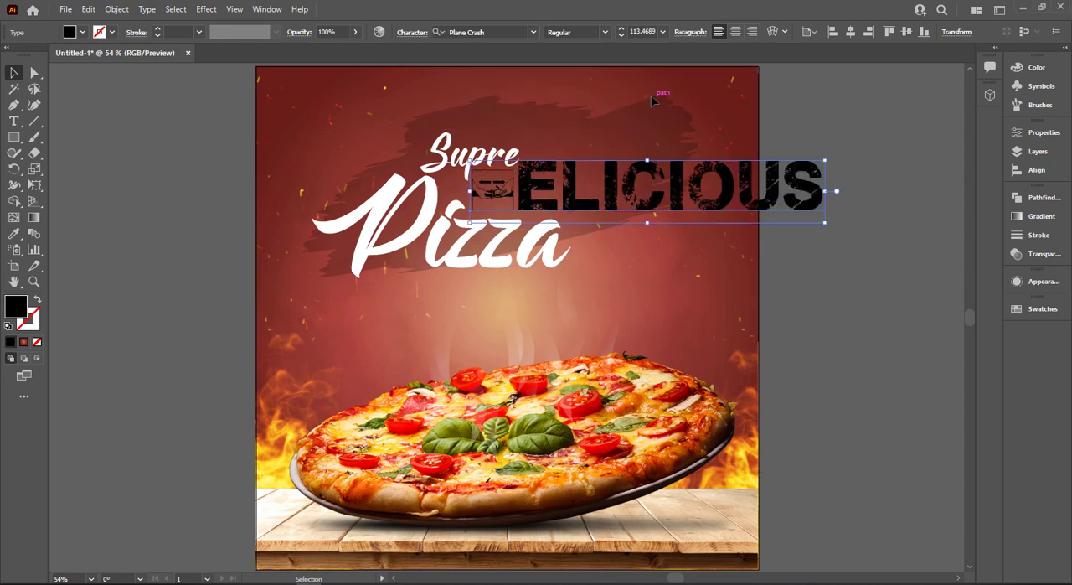
{"action": "key", "text": "t"}
{"action": "left_click_drag", "start_coordinate": [519, 186], "coordinate": [377, 178]}
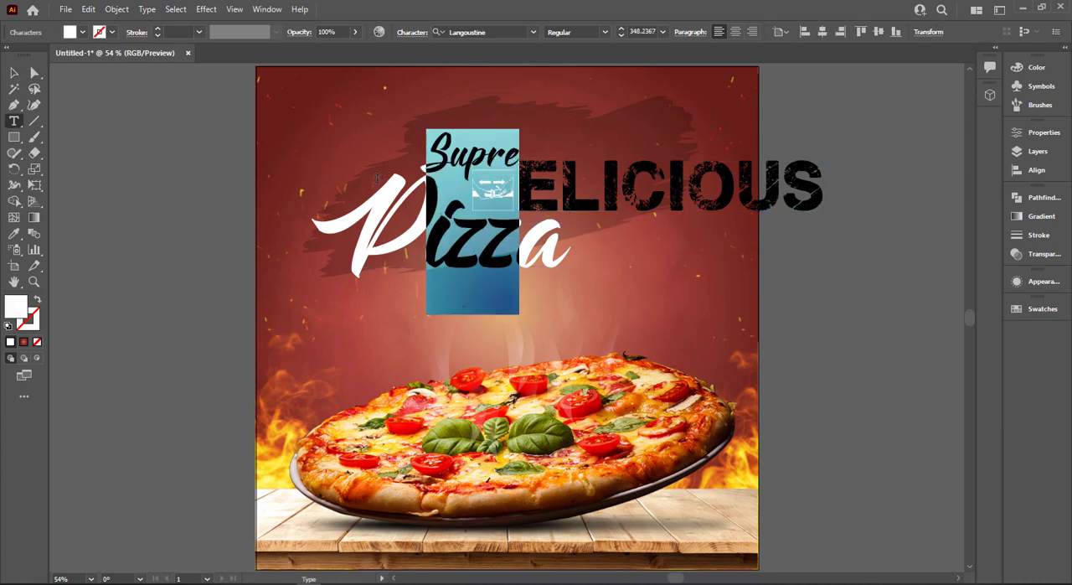
{"action": "type", "text": "Ya"}
{"action": "key", "text": "ctrl+z"}
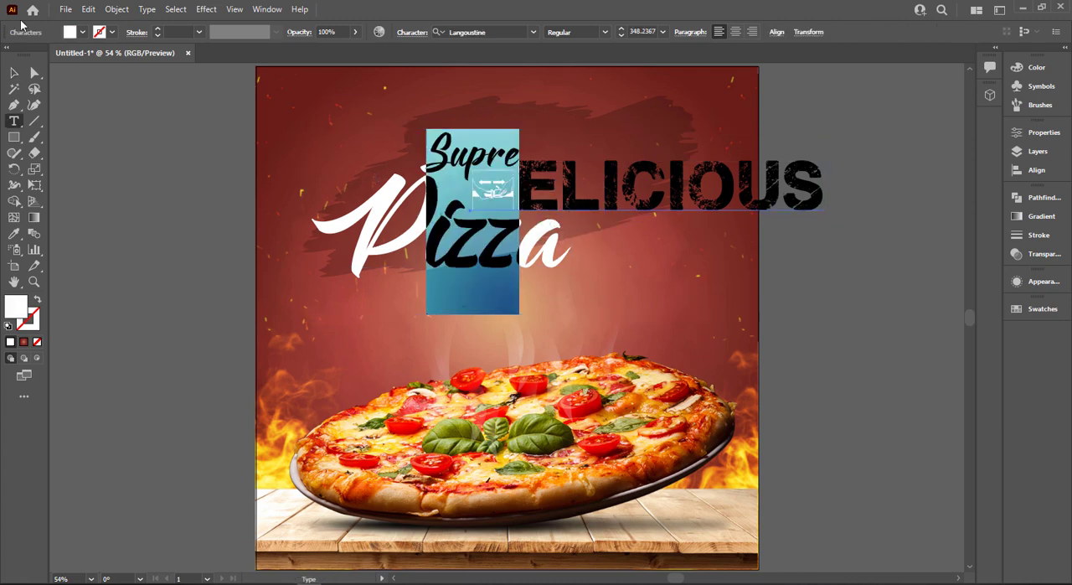
Move the "Delicious" text to the right and replace its first character with a capital "D"
{"action": "left_click", "coordinate": [13, 88]}
{"action": "left_click", "coordinate": [668, 197]}
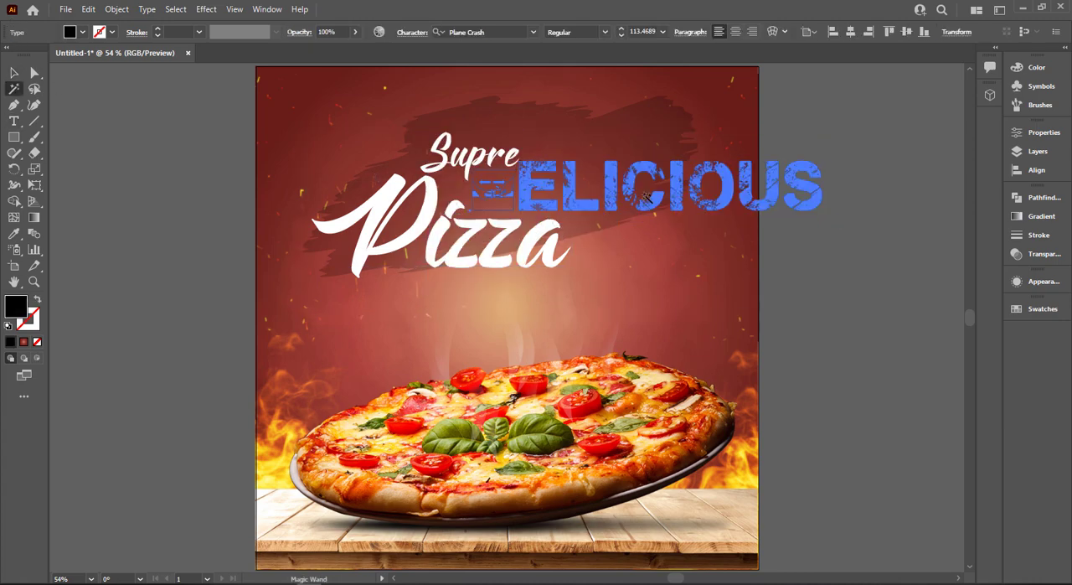
{"action": "left_click", "coordinate": [14, 73]}
{"action": "left_click_drag", "start_coordinate": [526, 196], "coordinate": [628, 192]}
{"action": "type", "text": "t"}
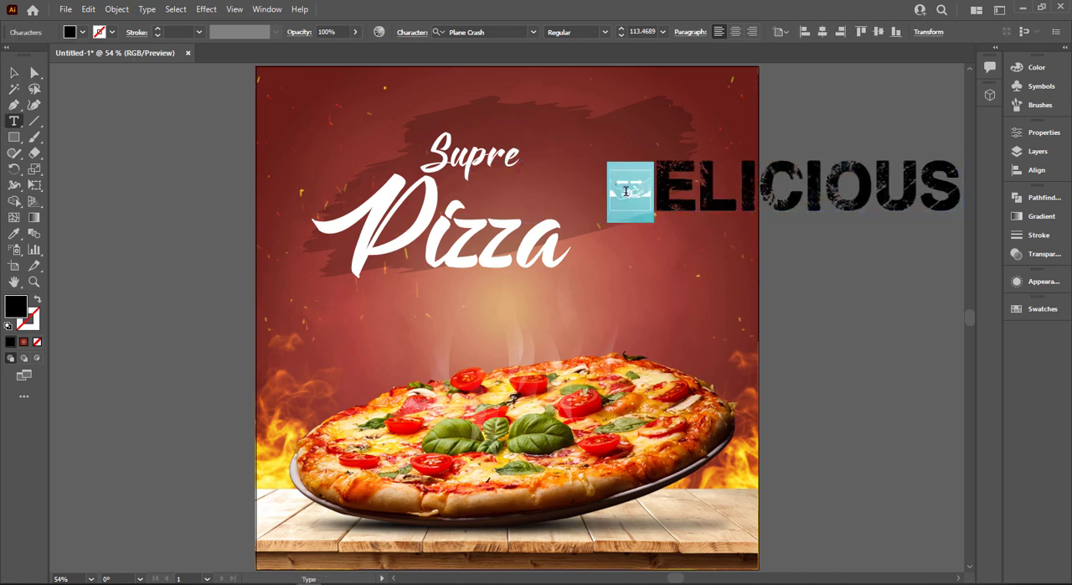
{"action": "type", "text": "D"}
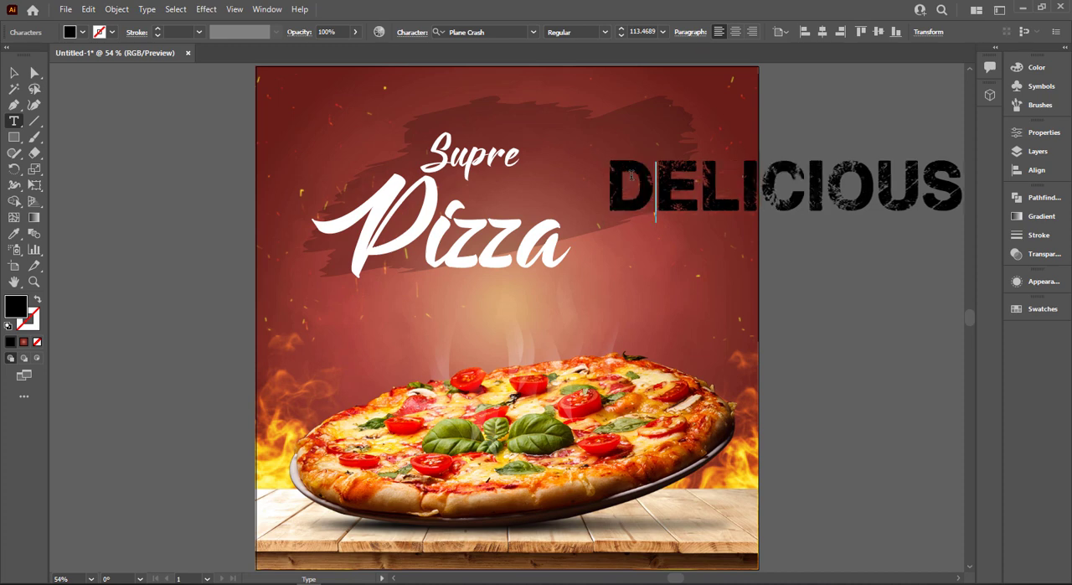
Fill "Delicious" with white, shrink it to about 45 pt and place it between "Supre" and "Pizza"
{"action": "left_click", "coordinate": [13, 74]}
{"action": "left_click_drag", "start_coordinate": [856, 208], "coordinate": [814, 211]}
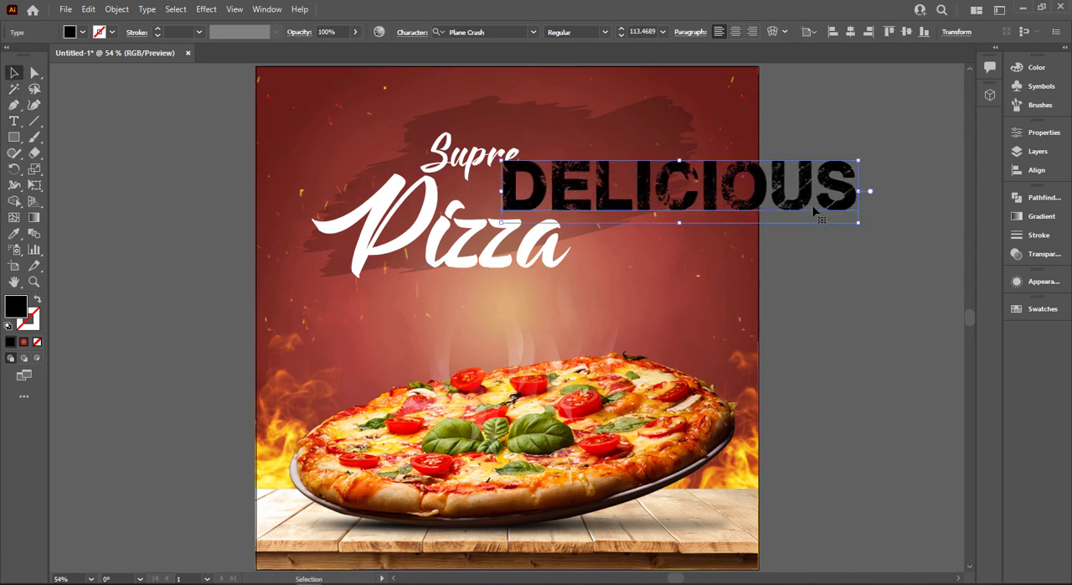
{"action": "left_click", "coordinate": [83, 33]}
{"action": "left_click", "coordinate": [28, 55]}
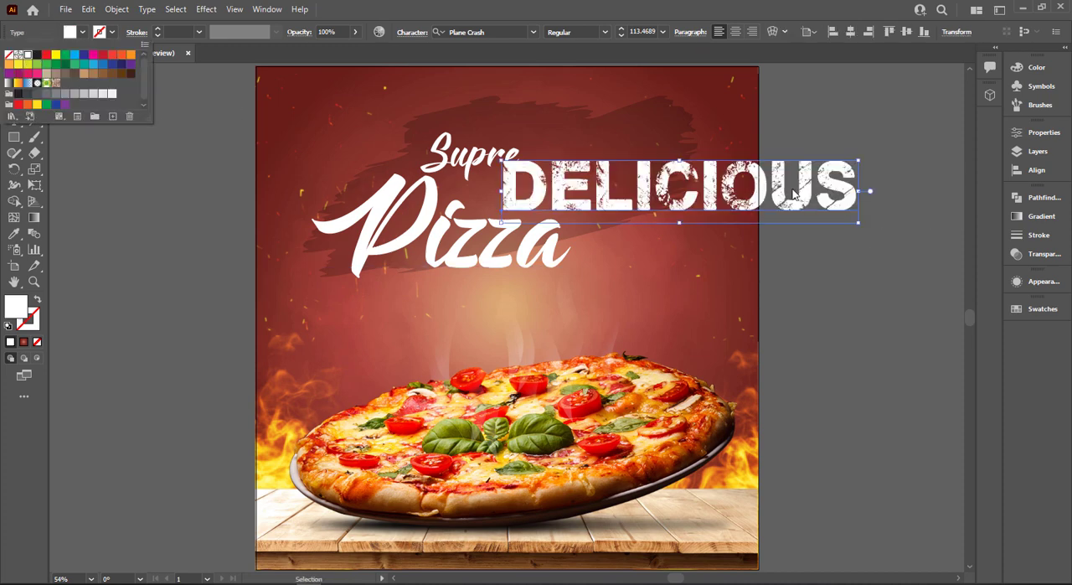
{"action": "left_click", "coordinate": [856, 223]}
{"action": "left_click_drag", "start_coordinate": [855, 224], "coordinate": [651, 198]}
{"action": "left_click_drag", "start_coordinate": [581, 174], "coordinate": [547, 196]}
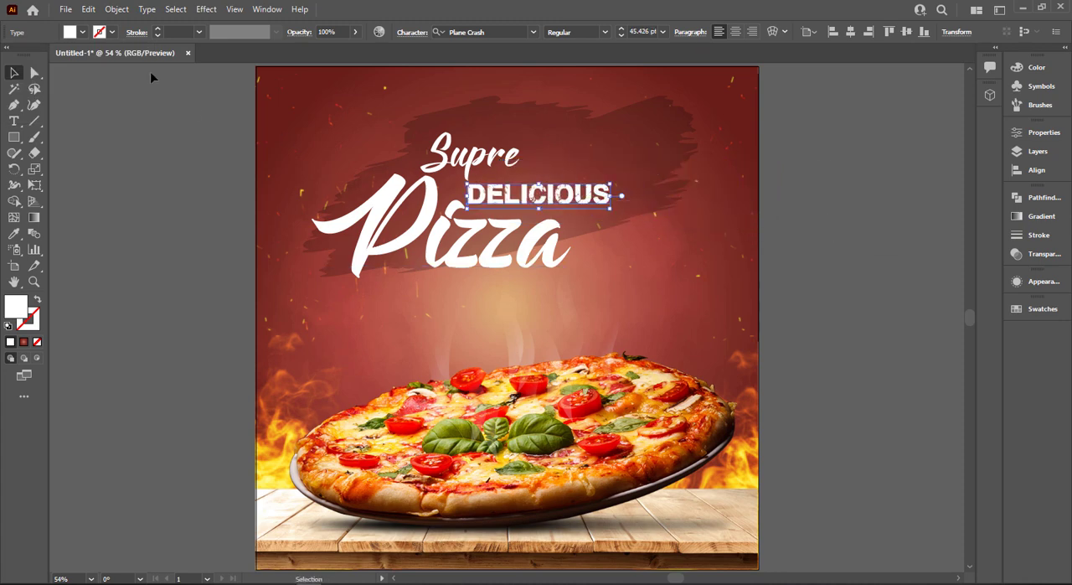
Recolor "Delicious" to yellow and shift "Pizza" slightly up
{"action": "left_click", "coordinate": [82, 32]}
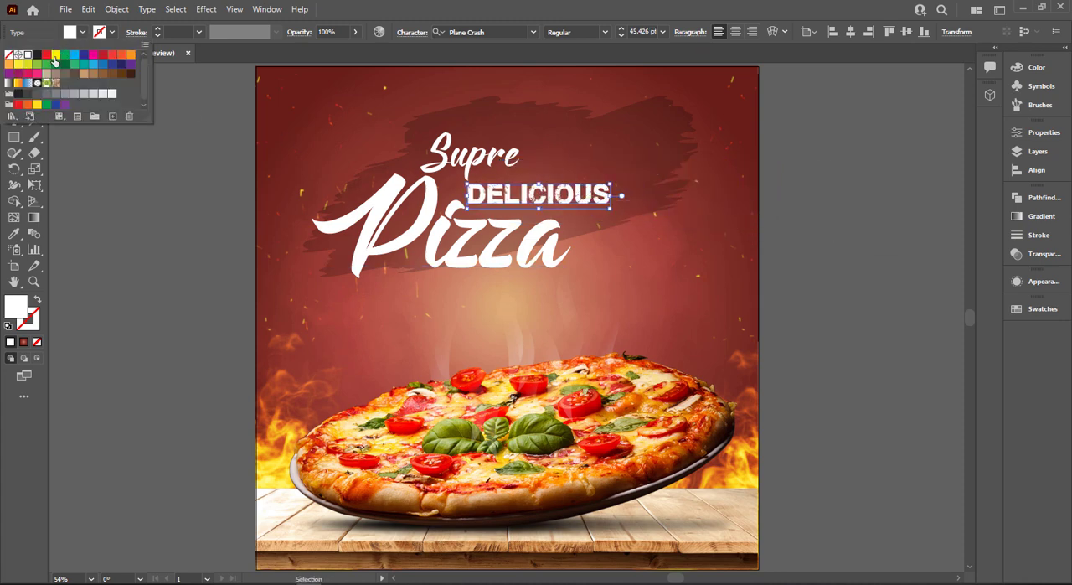
{"action": "left_click", "coordinate": [54, 61]}
{"action": "left_click", "coordinate": [101, 207]}
{"action": "left_click_drag", "start_coordinate": [545, 282], "coordinate": [545, 271]}
{"action": "left_click", "coordinate": [493, 95]}
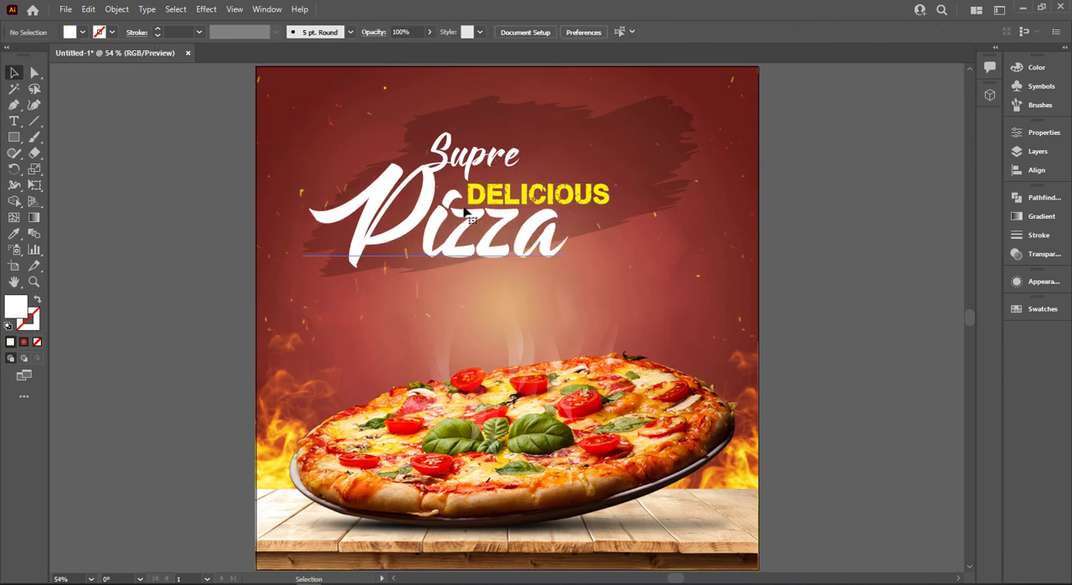
{"action": "left_click", "coordinate": [469, 216]}
{"action": "left_click", "coordinate": [200, 129]}
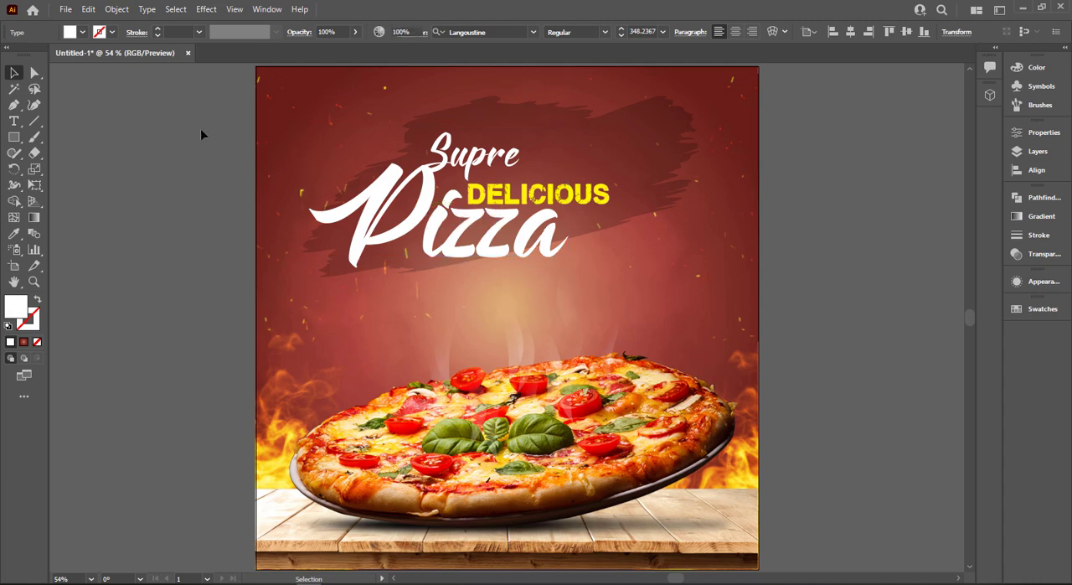
Move the three title texts together off the artboard onto the empty canvas at its left
{"action": "left_click", "coordinate": [432, 269]}
{"action": "left_click_drag", "start_coordinate": [333, 268], "coordinate": [598, 288]}
{"action": "left_click", "coordinate": [497, 157]}
{"action": "left_click_drag", "start_coordinate": [766, 223], "coordinate": [303, 216]}
{"action": "left_click", "coordinate": [426, 297]}
{"action": "left_click", "coordinate": [325, 250]}
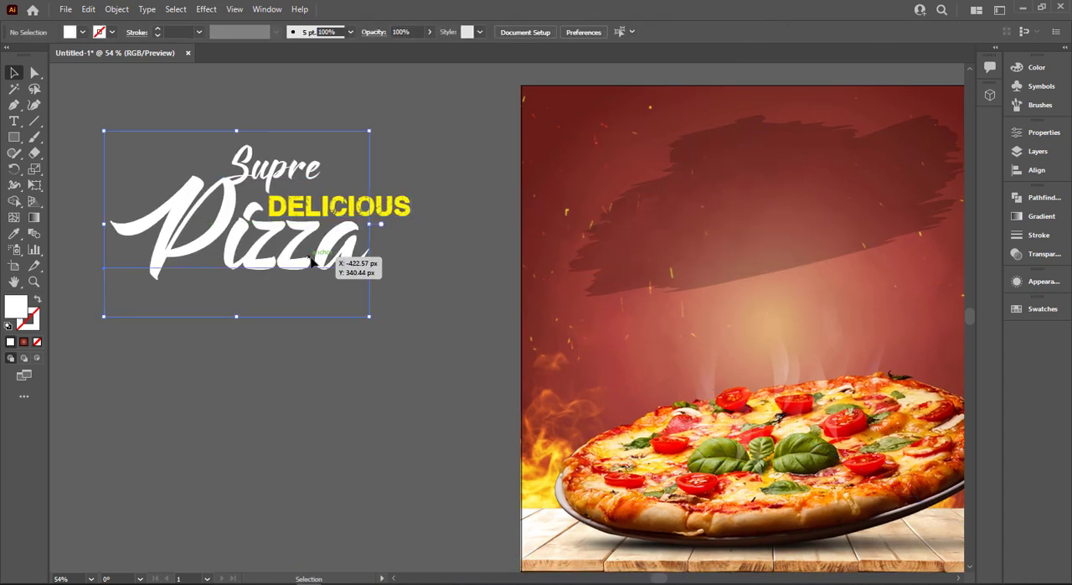
{"action": "key", "text": "ctrl+2"}
Shrink "Supre" to about 97 pt, enlarge "Delicious" to about 57 pt, and arrange both above "Pizza"
{"action": "left_click", "coordinate": [300, 181]}
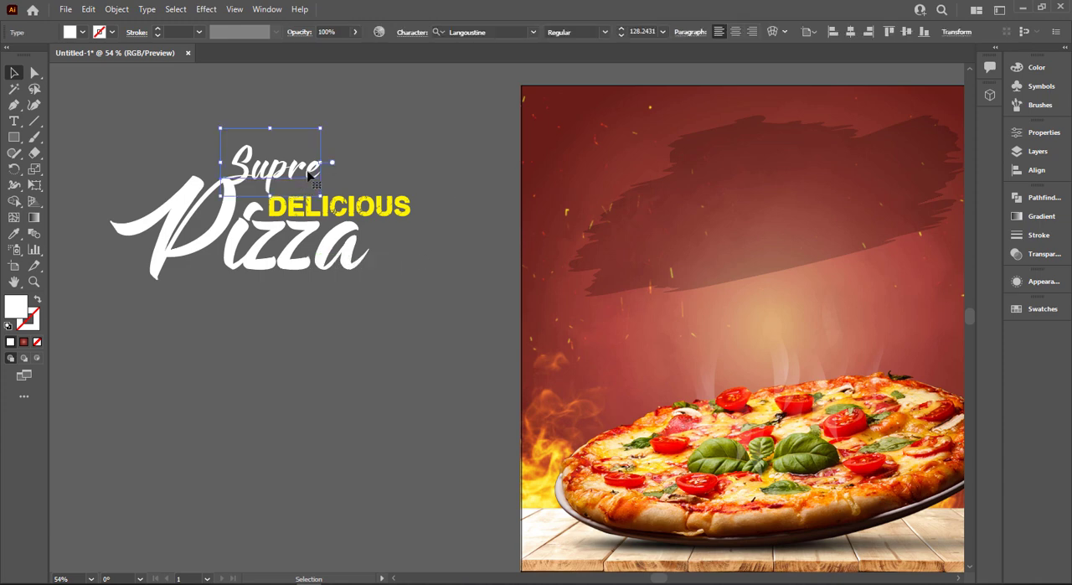
{"action": "left_click_drag", "start_coordinate": [340, 127], "coordinate": [315, 142]}
{"action": "left_click_drag", "start_coordinate": [301, 176], "coordinate": [250, 134]}
{"action": "mouse_move", "coordinate": [348, 214]}
{"action": "left_mouse_down"}
{"action": "mouse_move", "coordinate": [326, 190]}
{"action": "mouse_move", "coordinate": [347, 203]}
{"action": "mouse_move", "coordinate": [345, 220]}
{"action": "left_mouse_up"}
{"action": "left_click_drag", "start_coordinate": [409, 198], "coordinate": [447, 180]}
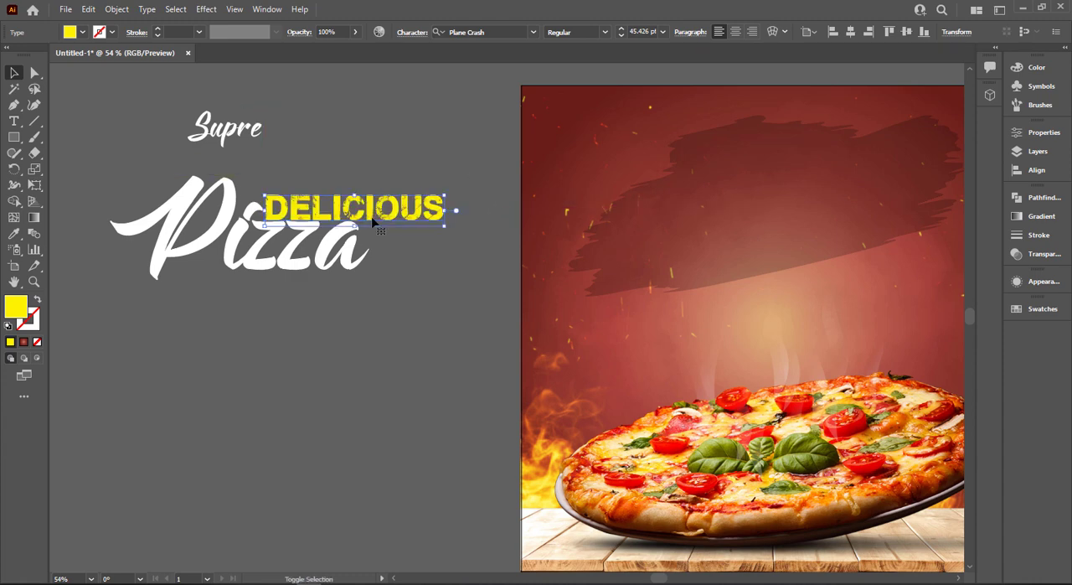
{"action": "left_click_drag", "start_coordinate": [373, 221], "coordinate": [375, 220]}
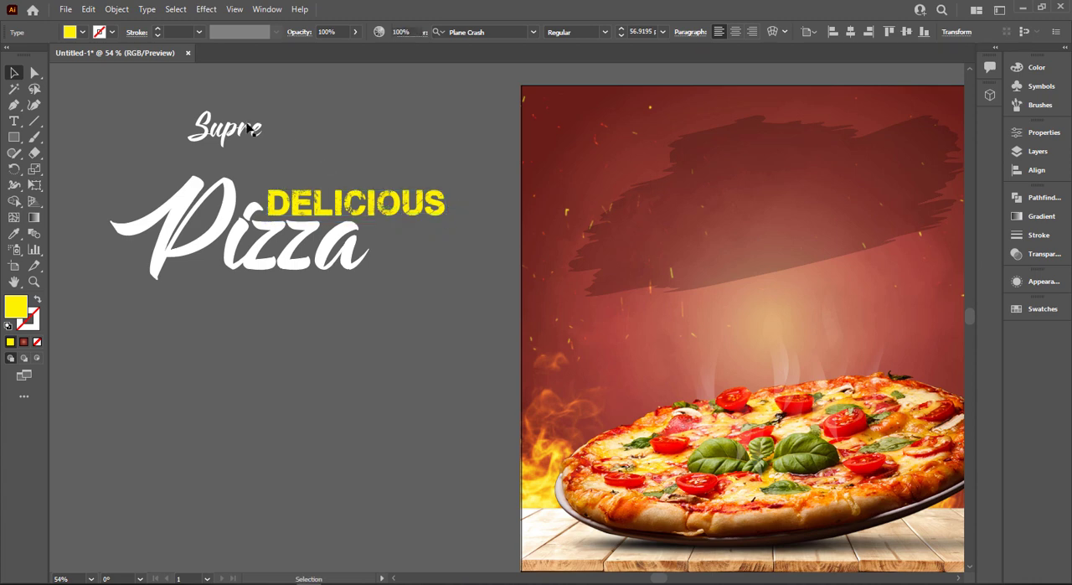
{"action": "left_click_drag", "start_coordinate": [248, 130], "coordinate": [310, 167]}
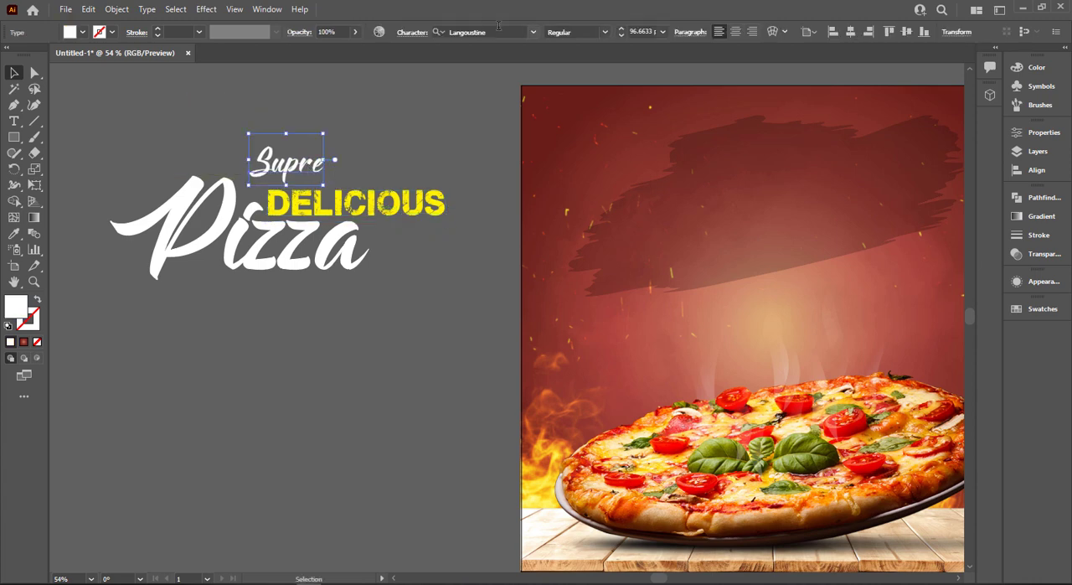
Set the "Supre" font to Hey August, then shrink it and tuck it closely above "Delicious"
{"action": "left_click", "coordinate": [498, 31]}
{"action": "type", "text": "h"}
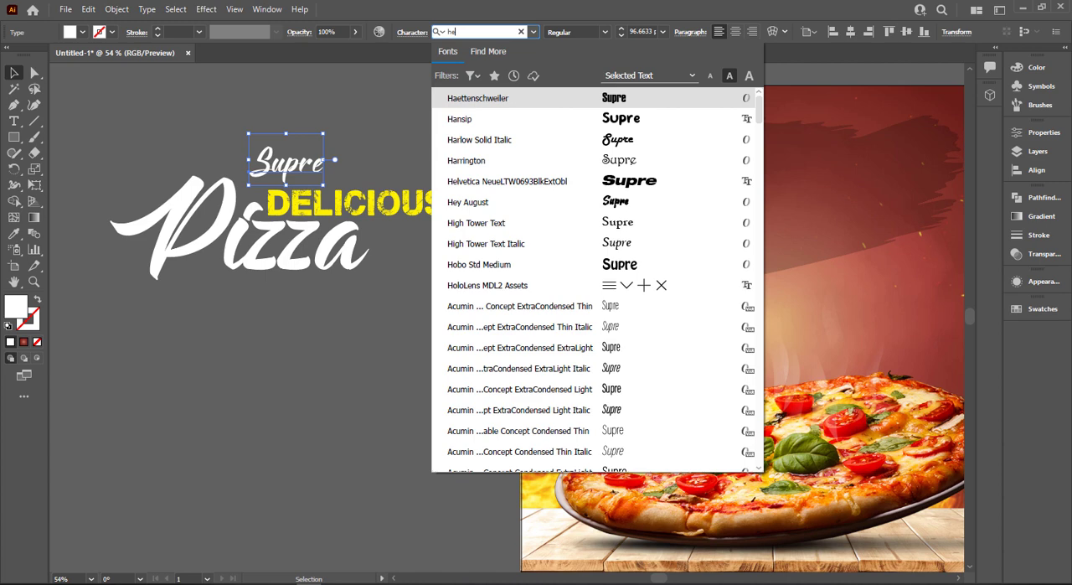
{"action": "type", "text": "ey"}
{"action": "key", "text": "Return"}
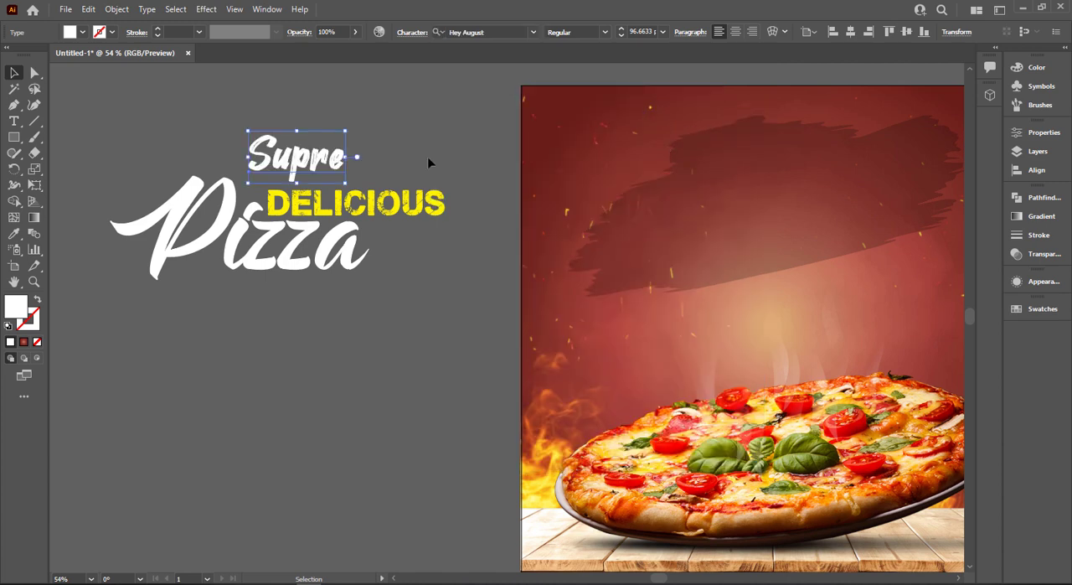
{"action": "left_click_drag", "start_coordinate": [344, 134], "coordinate": [312, 151]}
{"action": "left_click_drag", "start_coordinate": [290, 178], "coordinate": [281, 184]}
{"action": "left_click", "coordinate": [153, 123]}
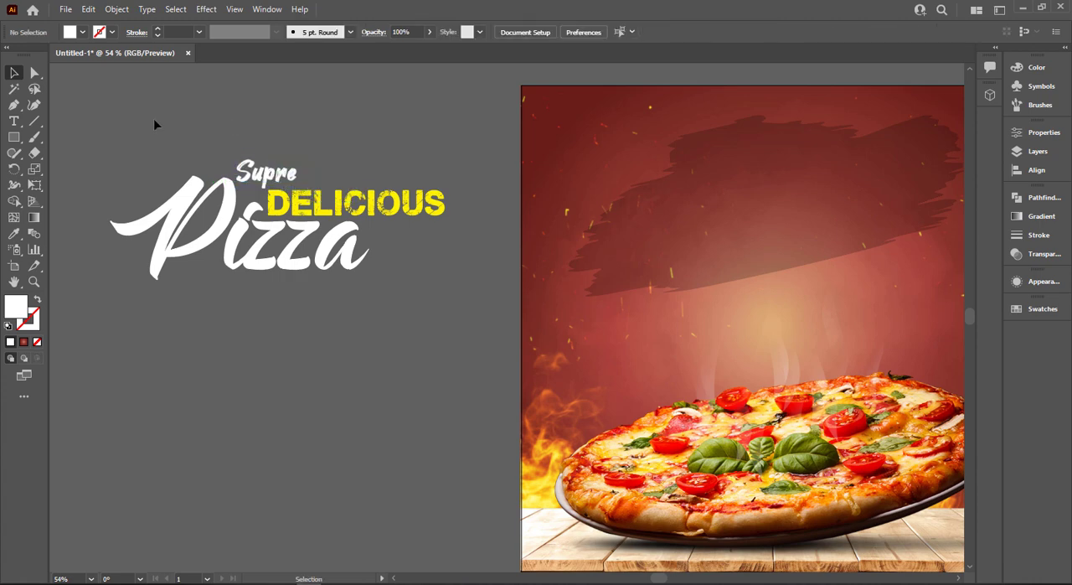
Select all the artboard artwork without the title texts and lock it
{"action": "key", "text": "ctrl+a"}
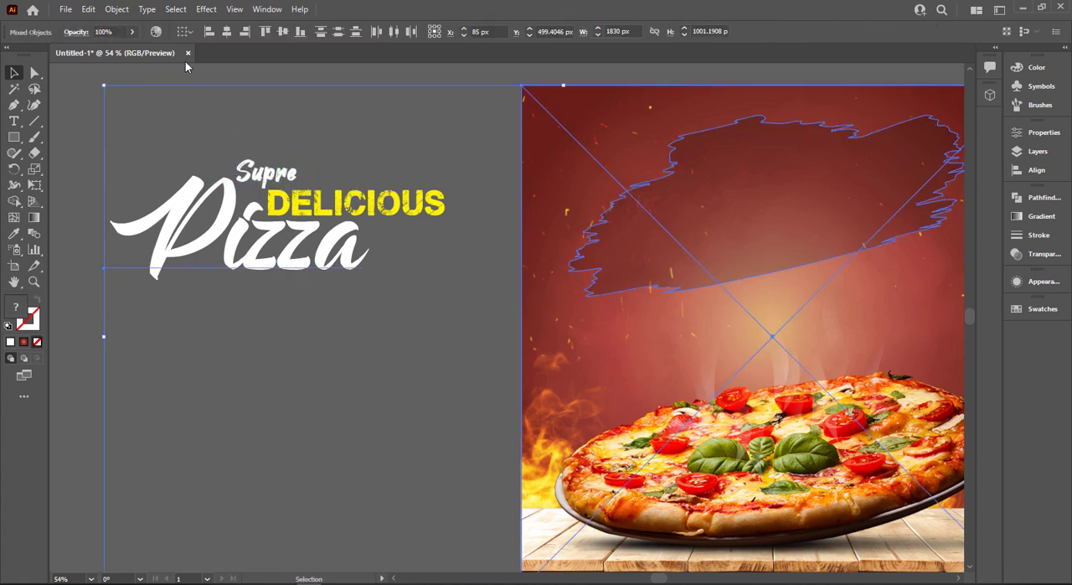
{"action": "key", "text": "ctrl+h"}
{"action": "left_click", "coordinate": [376, 117]}
{"action": "left_click_drag", "start_coordinate": [571, 200], "coordinate": [581, 220]}
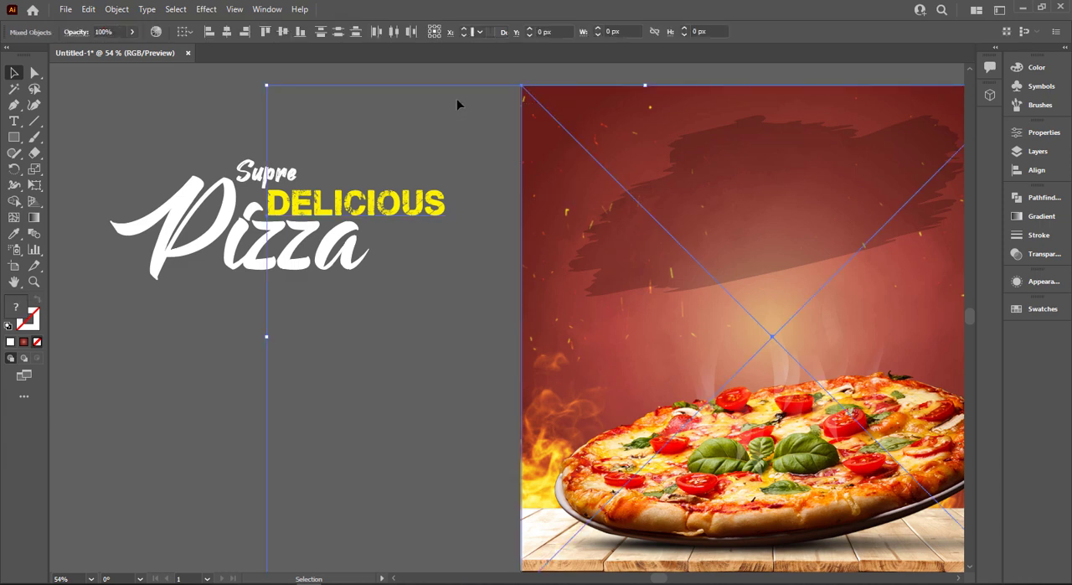
{"action": "left_click", "coordinate": [458, 99]}
{"action": "left_click_drag", "start_coordinate": [760, 549], "coordinate": [768, 575]}
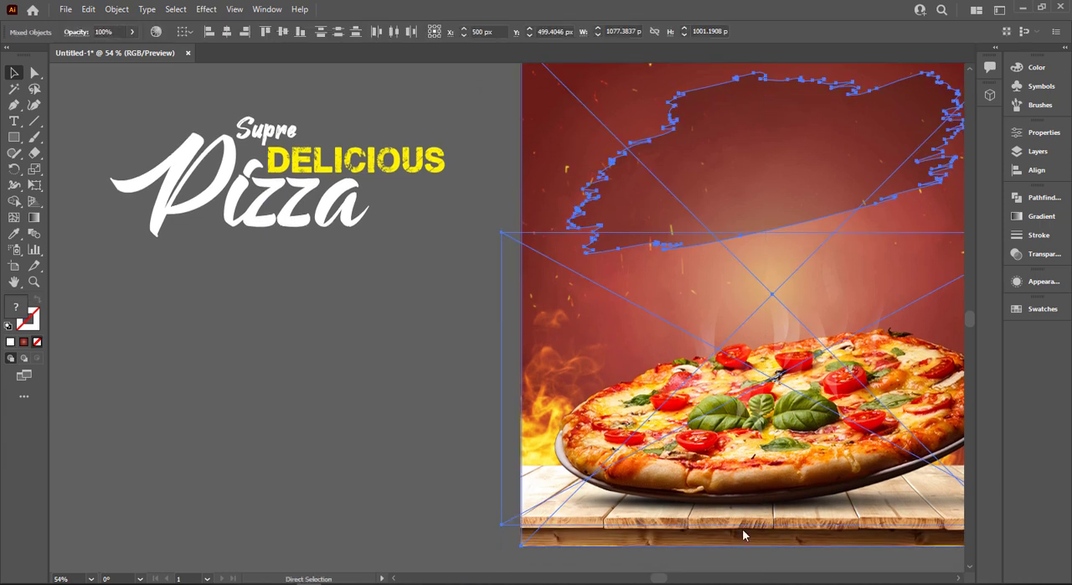
{"action": "key", "text": "ctrl+2"}
Group the three title texts and move the group back onto the brush stroke
{"action": "left_click_drag", "start_coordinate": [174, 112], "coordinate": [381, 271]}
{"action": "key", "text": "ctrl+z"}
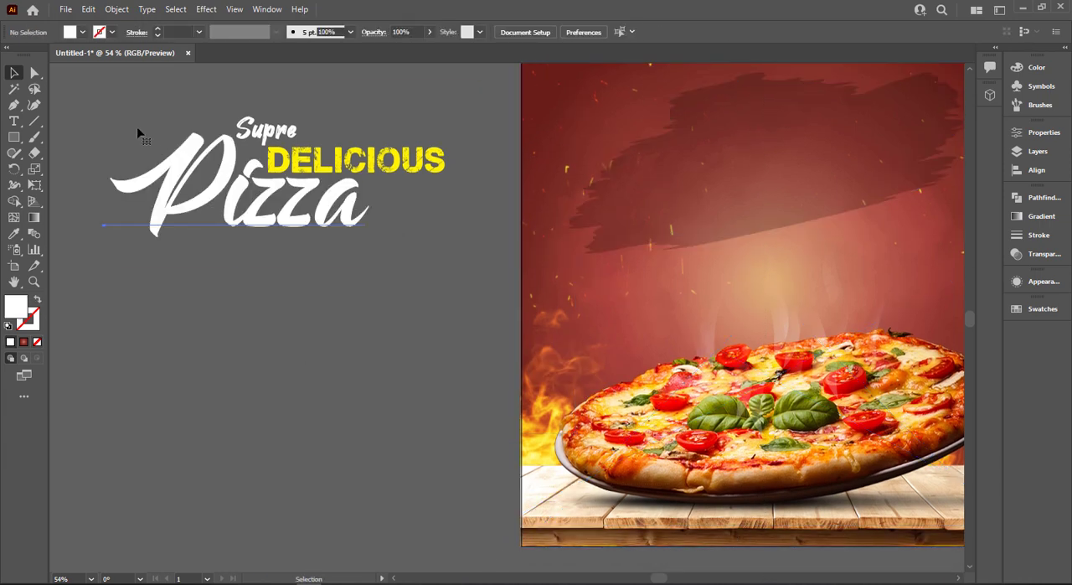
{"action": "left_click_drag", "start_coordinate": [124, 102], "coordinate": [415, 273]}
{"action": "key", "text": "ctrl+z"}
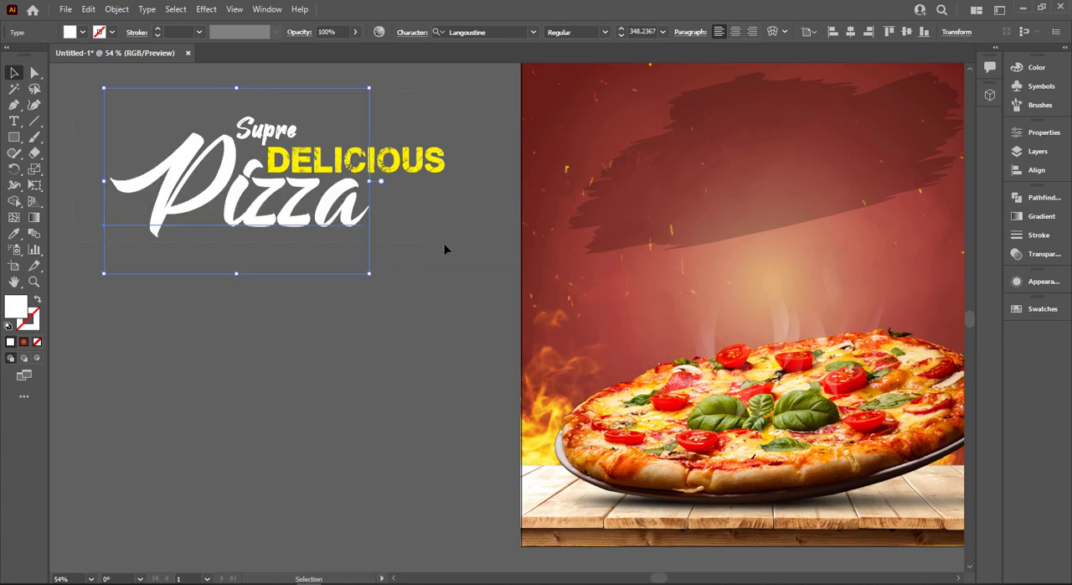
{"action": "key", "text": "ctrl+a"}
{"action": "key", "text": "ctrl+g"}
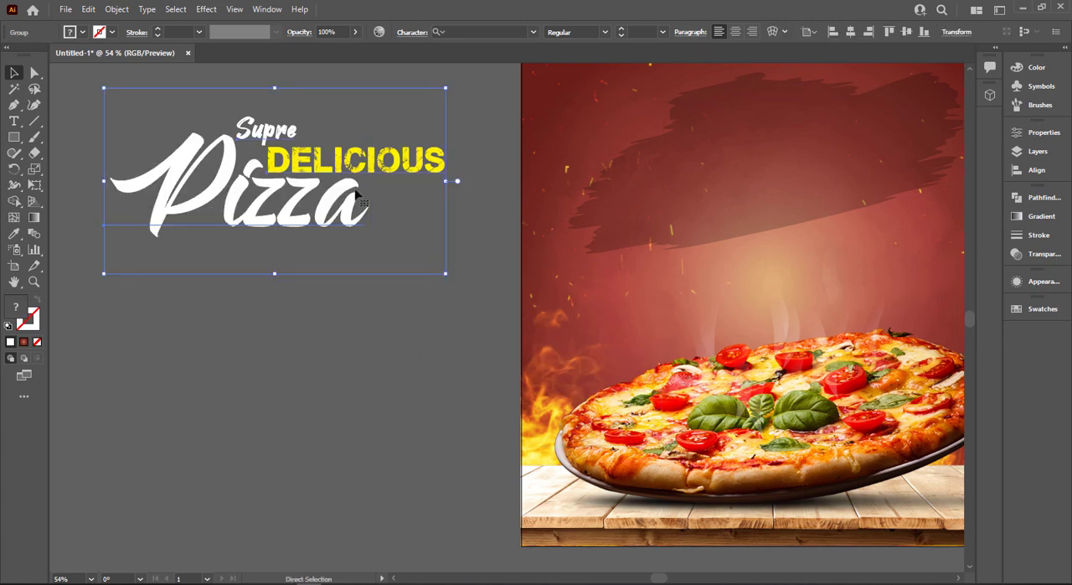
{"action": "mouse_move", "coordinate": [351, 203]}
{"action": "left_mouse_down"}
{"action": "mouse_move", "coordinate": [783, 215]}
{"action": "mouse_move", "coordinate": [833, 190]}
{"action": "left_mouse_up"}
{"action": "key", "text": "ctrl+0"}
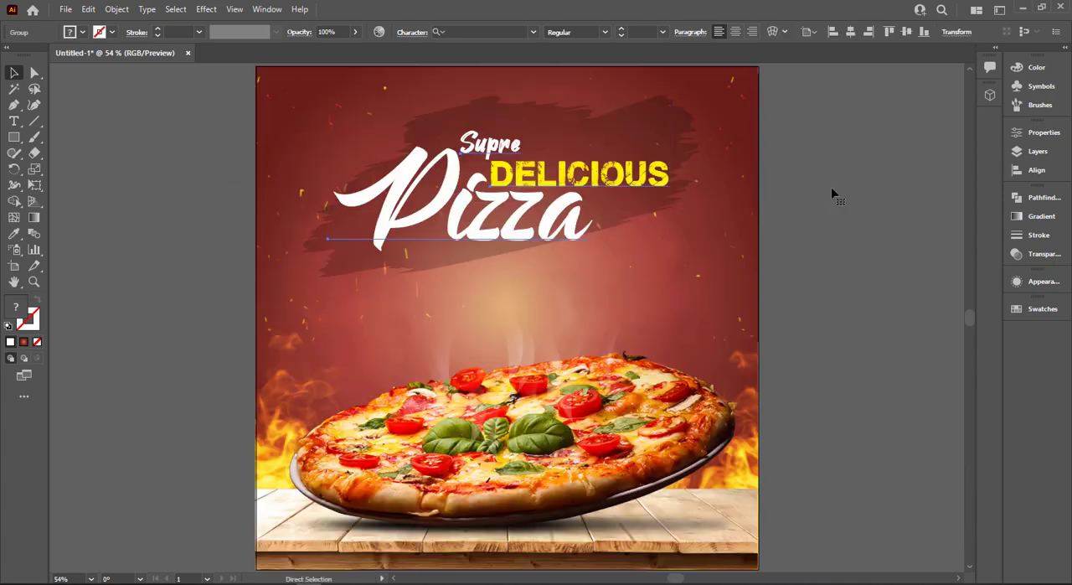
Rotate the title group slightly counterclockwise, enlarge it and center it over the brush stroke
{"action": "left_click_drag", "start_coordinate": [677, 98], "coordinate": [666, 79]}
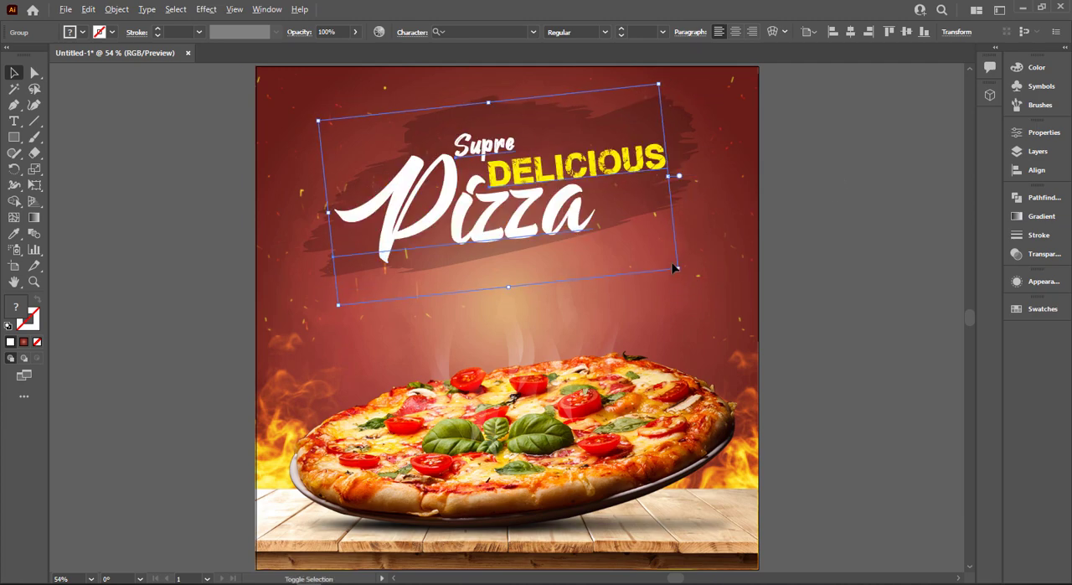
{"action": "left_click_drag", "start_coordinate": [679, 268], "coordinate": [704, 278]}
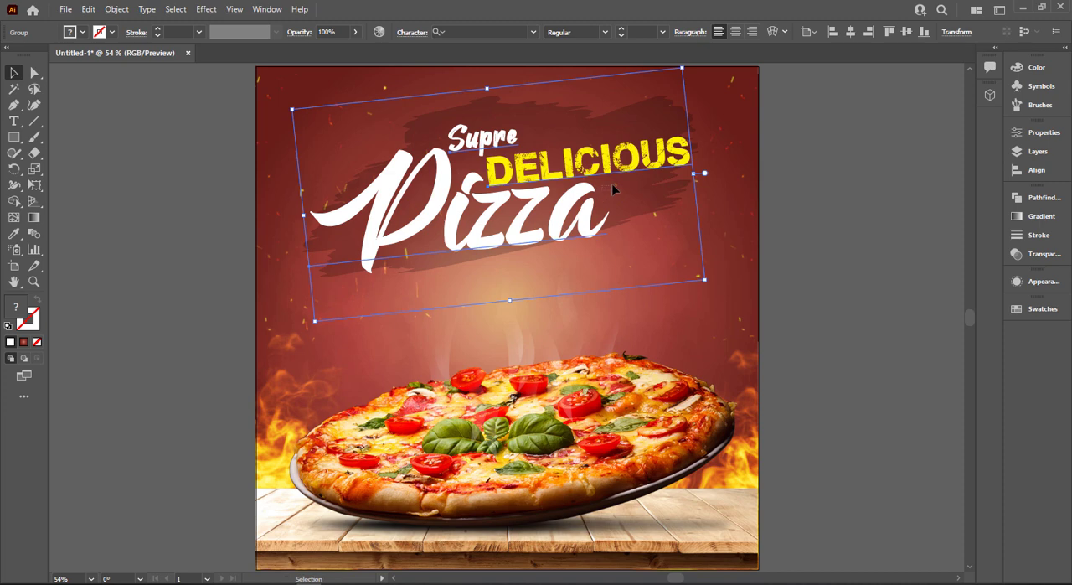
{"action": "left_click", "coordinate": [612, 189]}
{"action": "left_click_drag", "start_coordinate": [600, 178], "coordinate": [607, 173]}
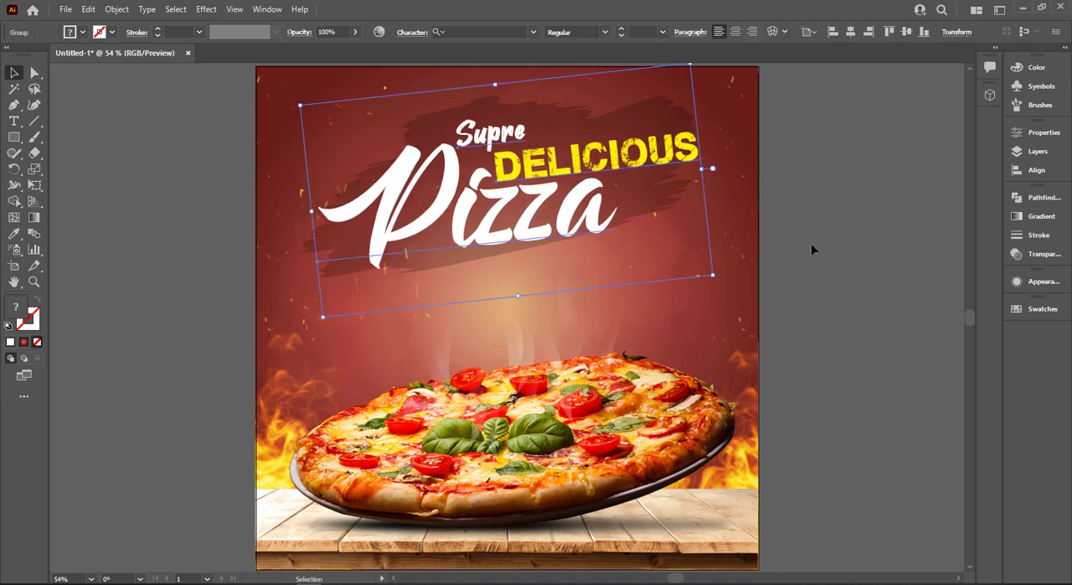
{"action": "left_click", "coordinate": [811, 245]}
Draw a hexagon about 167 px wide beside the artboard and fully round three alternate corners to form a pizza-slice-like shape
{"action": "left_click_drag", "start_coordinate": [13, 137], "coordinate": [74, 185]}
{"action": "left_click_drag", "start_coordinate": [167, 212], "coordinate": [192, 243]}
{"action": "key", "text": "a"}
{"action": "left_click_drag", "start_coordinate": [123, 201], "coordinate": [139, 213], "text": "shift"}
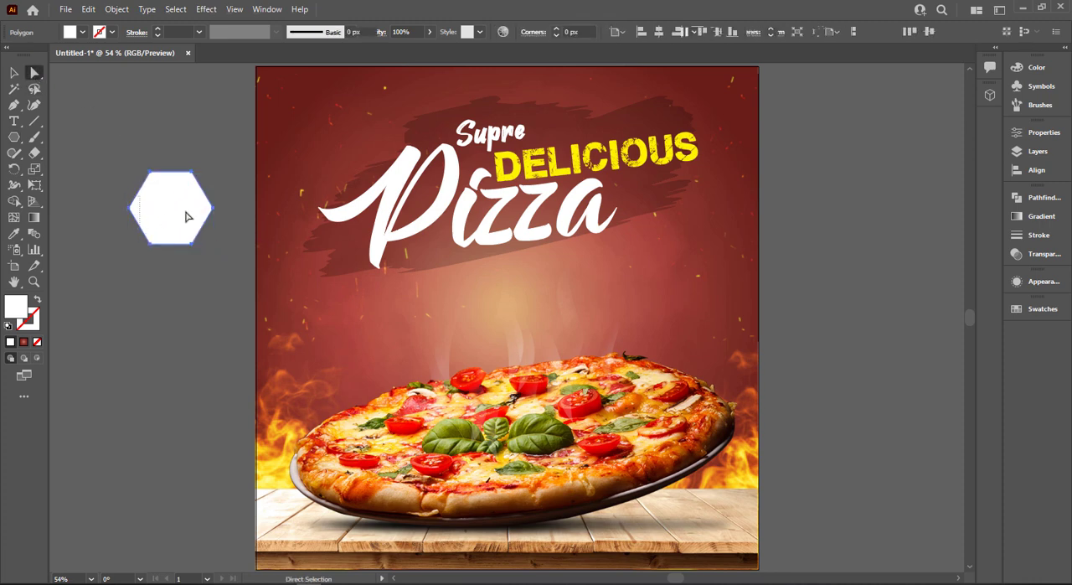
{"action": "left_click_drag", "start_coordinate": [201, 162], "coordinate": [189, 174], "text": "shift"}
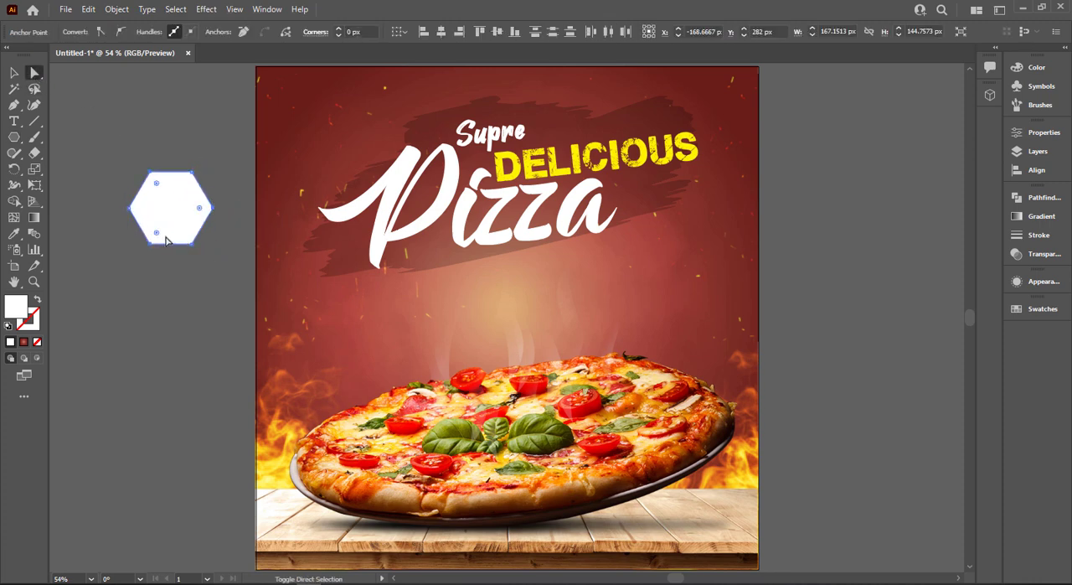
{"action": "left_click_drag", "start_coordinate": [156, 231], "coordinate": [144, 197]}
{"action": "key", "text": "v"}
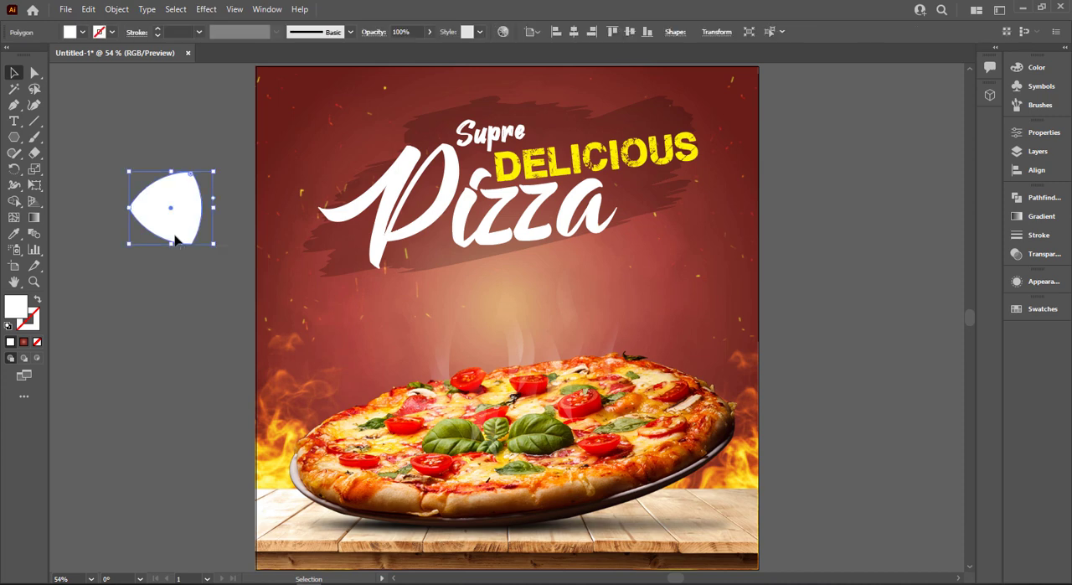
Give the rounded shape a dashed 2 pt yellow stroke without fill and place it below the right part of the title
{"action": "left_click", "coordinate": [83, 33]}
{"action": "left_click", "coordinate": [55, 55]}
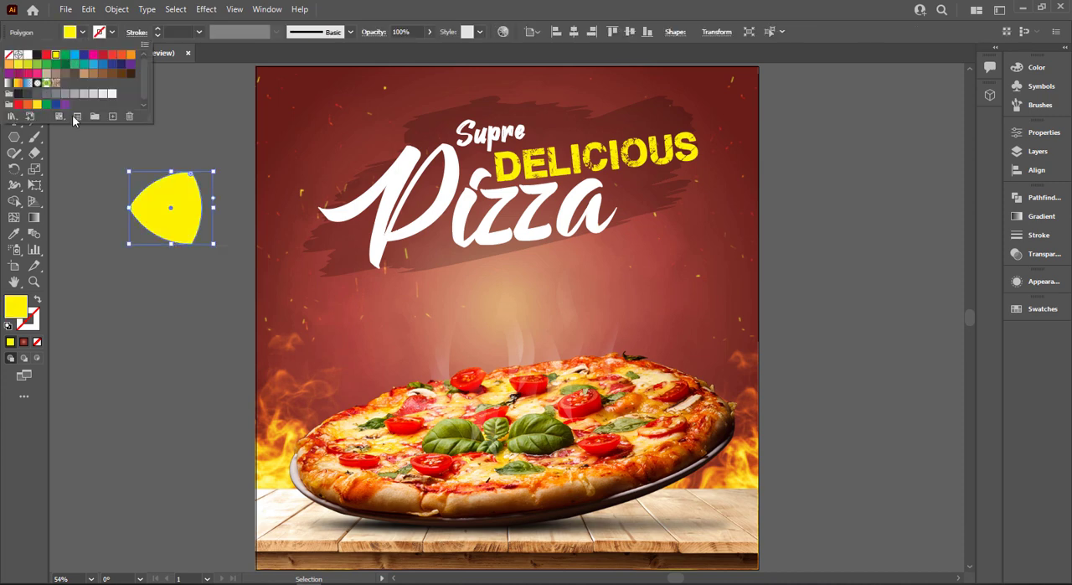
{"action": "left_click", "coordinate": [38, 303]}
{"action": "left_click", "coordinate": [174, 31]}
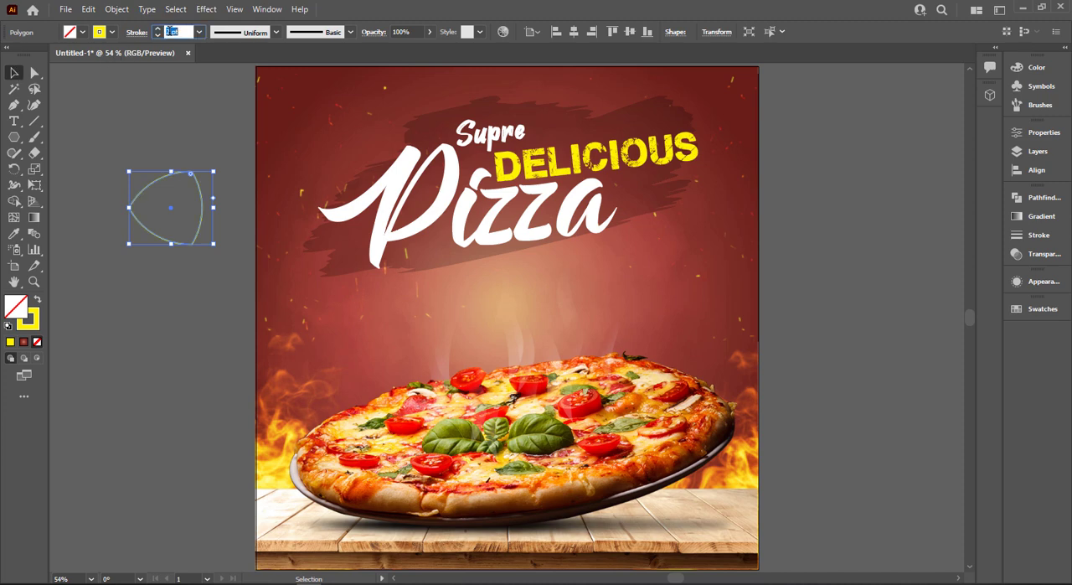
{"action": "left_click", "coordinate": [132, 34]}
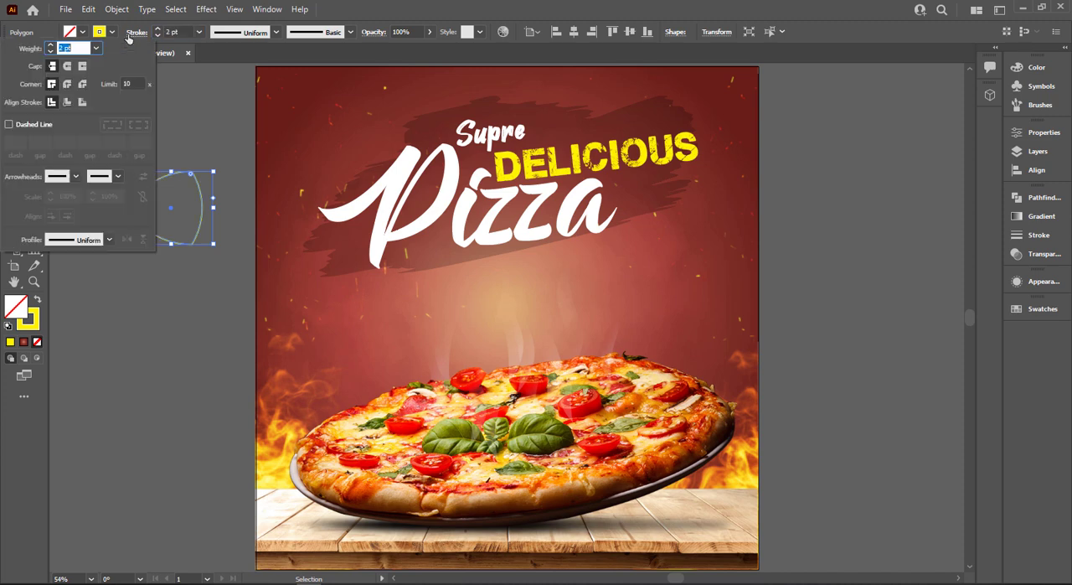
{"action": "left_click", "coordinate": [9, 125]}
{"action": "left_click", "coordinate": [377, 4]}
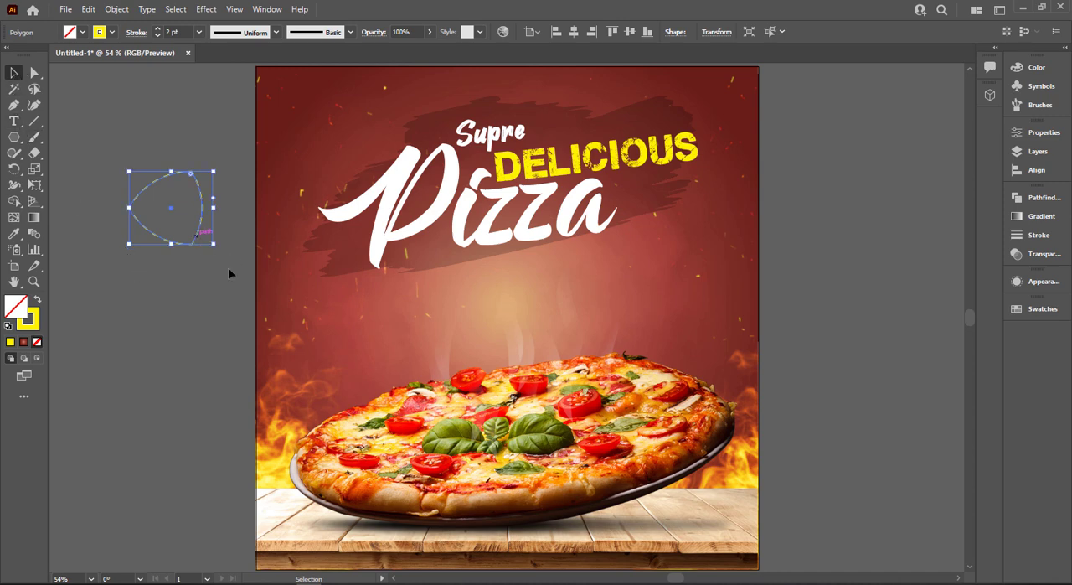
{"action": "left_click_drag", "start_coordinate": [195, 243], "coordinate": [669, 330]}
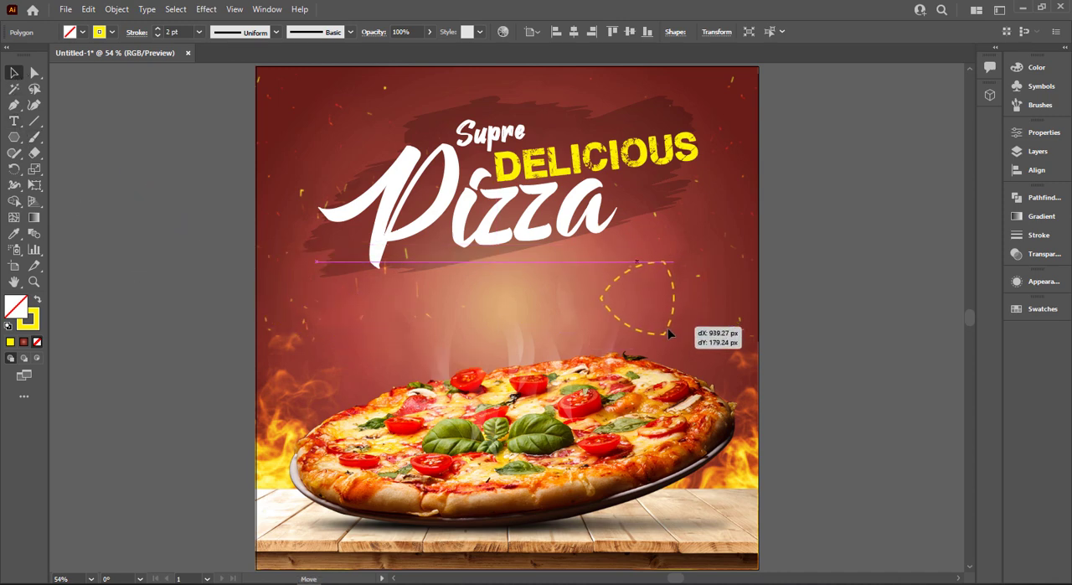
Add the text "50%" in the empty area beside the artboard
{"action": "left_click", "coordinate": [13, 121]}
{"action": "left_click", "coordinate": [93, 182]}
{"action": "type", "text": "50"}
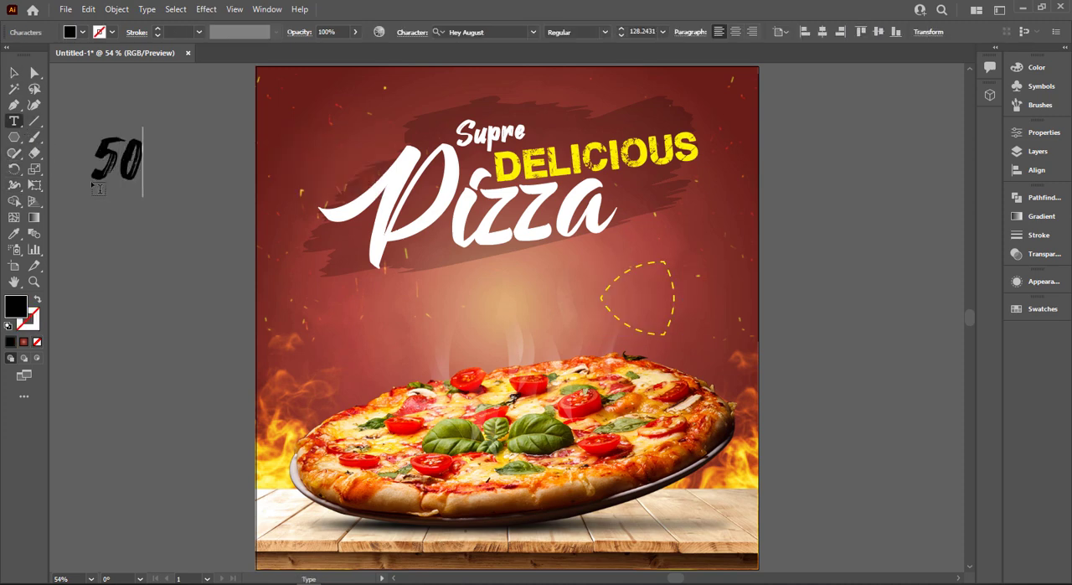
{"action": "type", "text": "%"}
{"action": "left_click", "coordinate": [13, 73]}
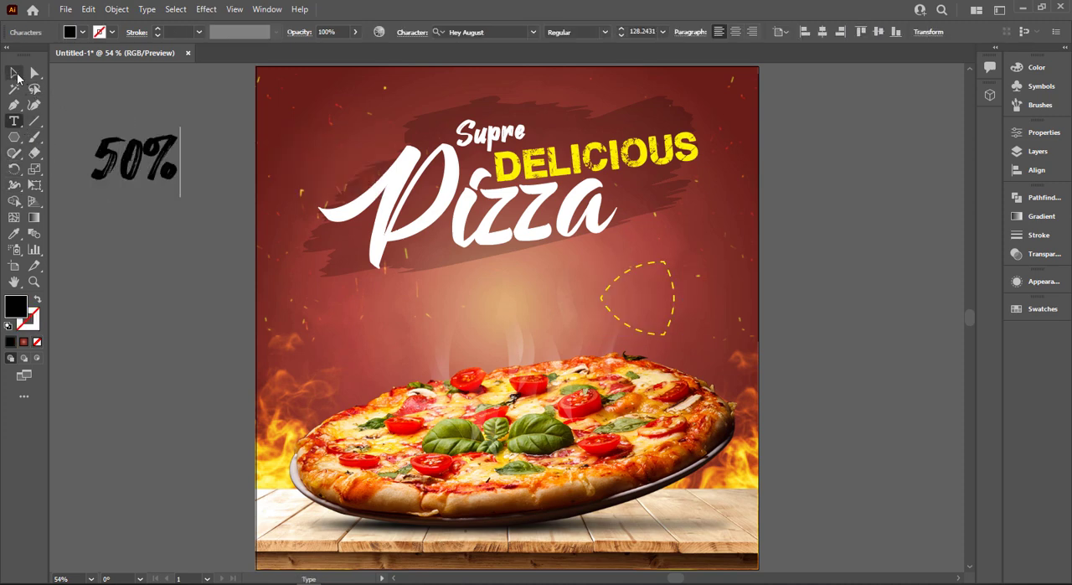
Set the font of the "50%" text to Montserrat Black
{"action": "left_click", "coordinate": [496, 34]}
{"action": "type", "text": "mi"}
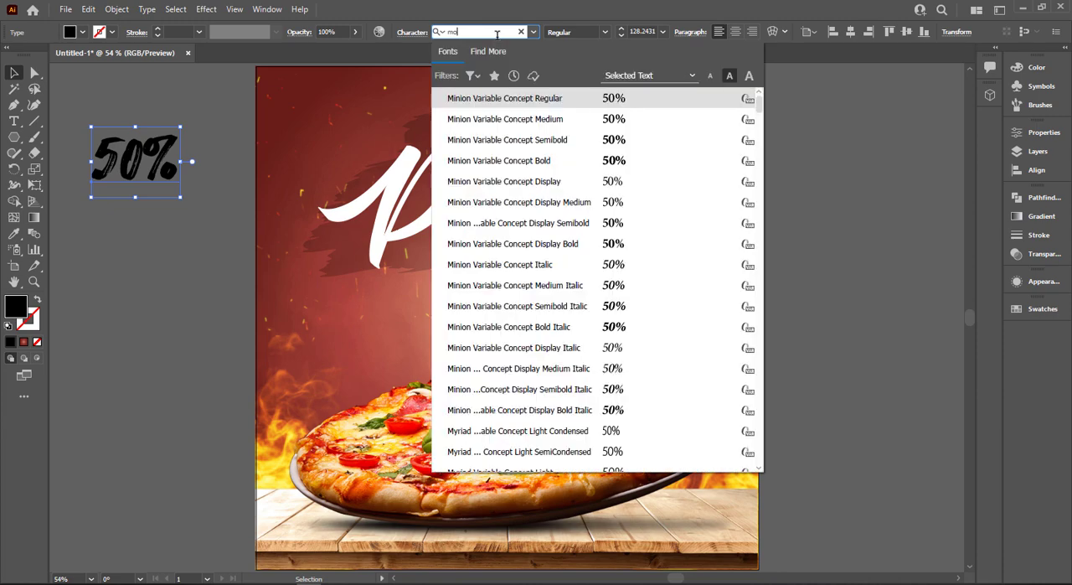
{"action": "type", "text": "n"}
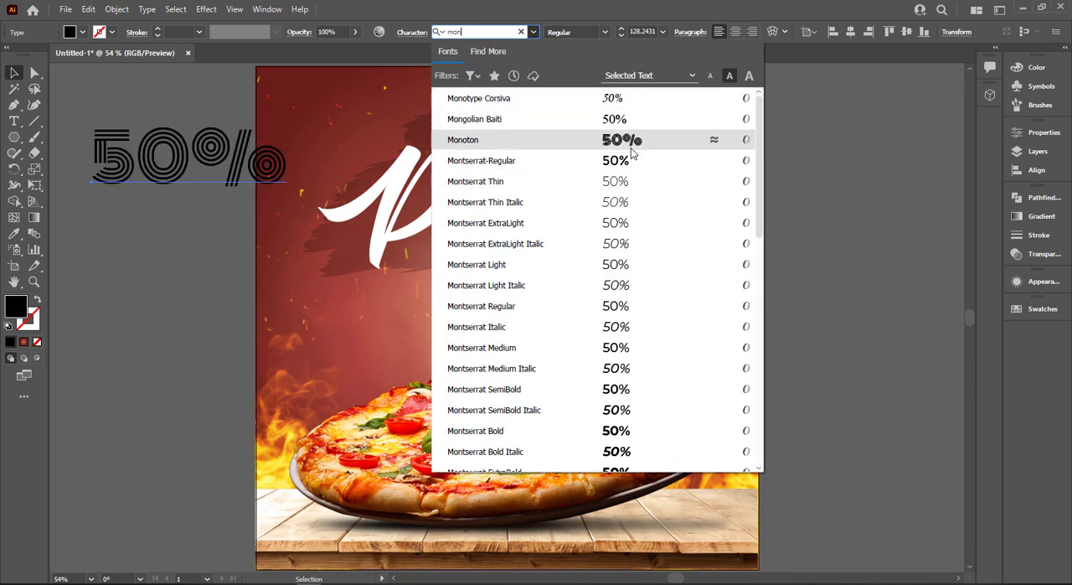
{"action": "scroll", "coordinate": [608, 421], "scroll_direction": "down", "scroll_amount": 3}
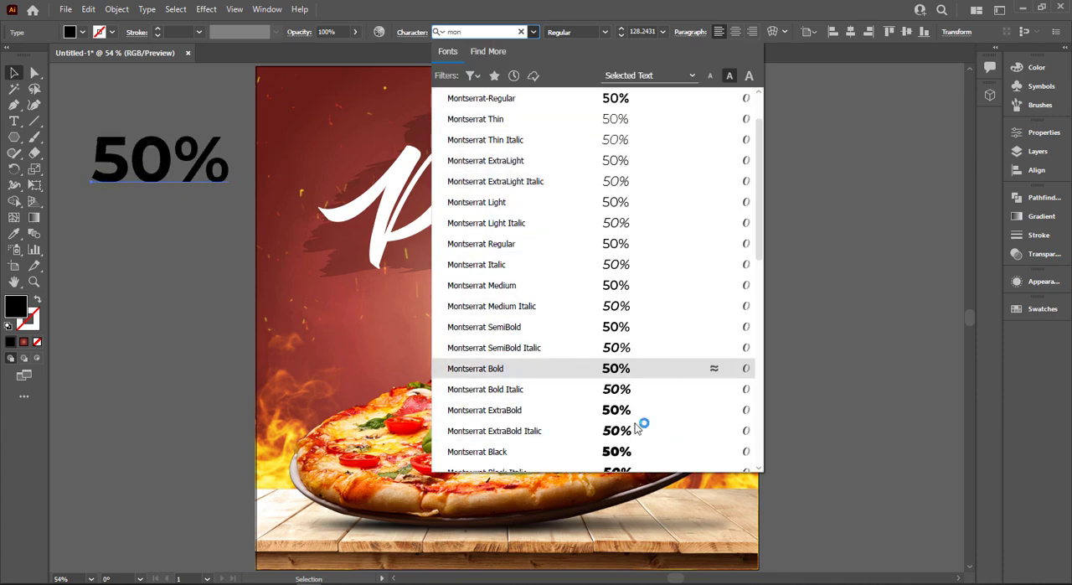
{"action": "left_click", "coordinate": [628, 327]}
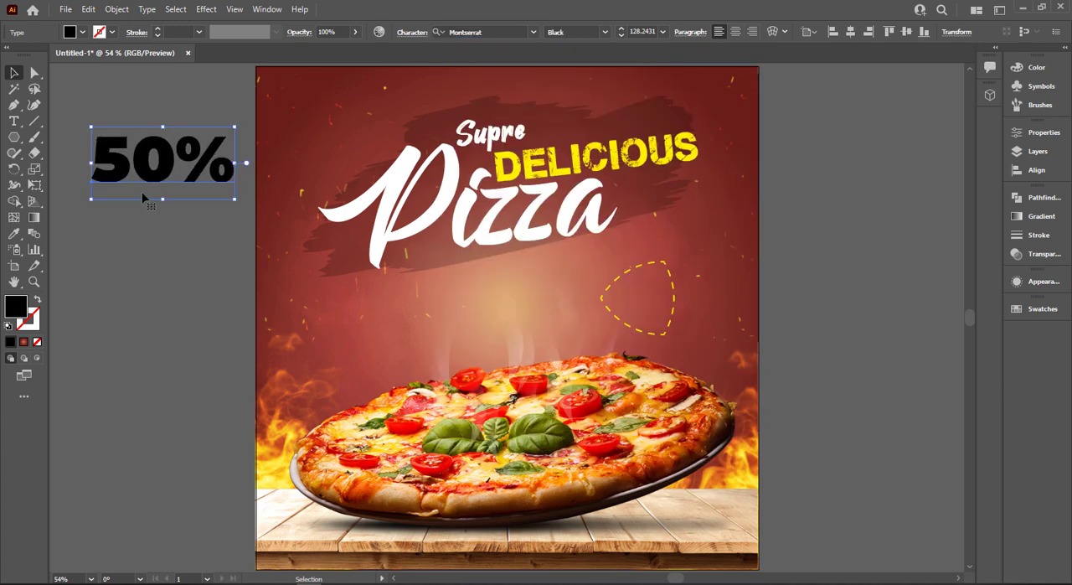
Shrink the "50%" text to about 68 pt, place it over the dashed badge shape and fill it white
{"action": "left_click_drag", "start_coordinate": [235, 199], "coordinate": [685, 293]}
{"action": "left_click", "coordinate": [160, 192]}
{"action": "scroll", "coordinate": [544, 293], "scroll_direction": "up", "scroll_amount": 2}
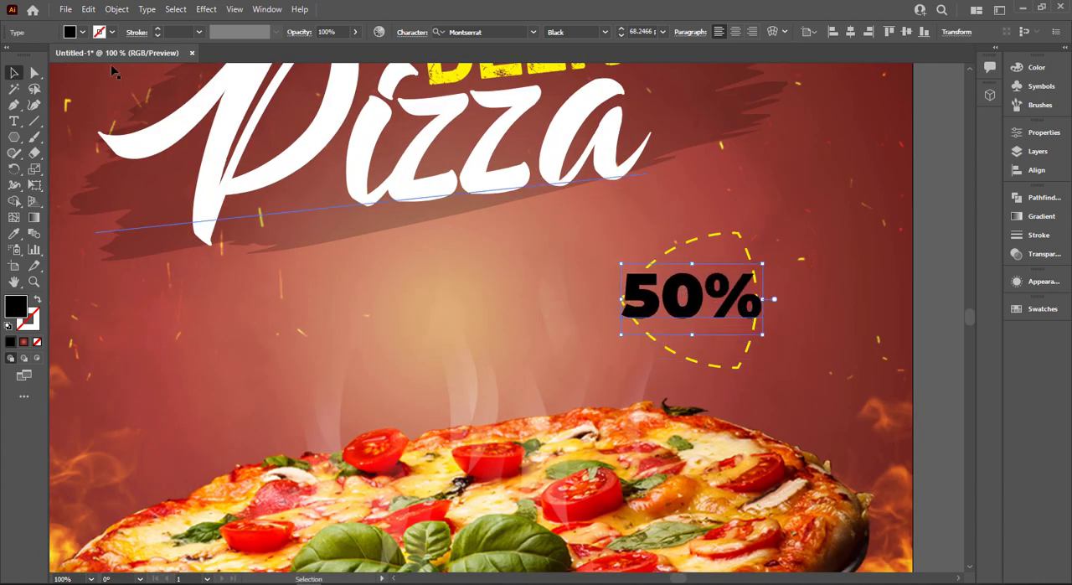
{"action": "left_click", "coordinate": [82, 32]}
{"action": "left_click", "coordinate": [27, 55]}
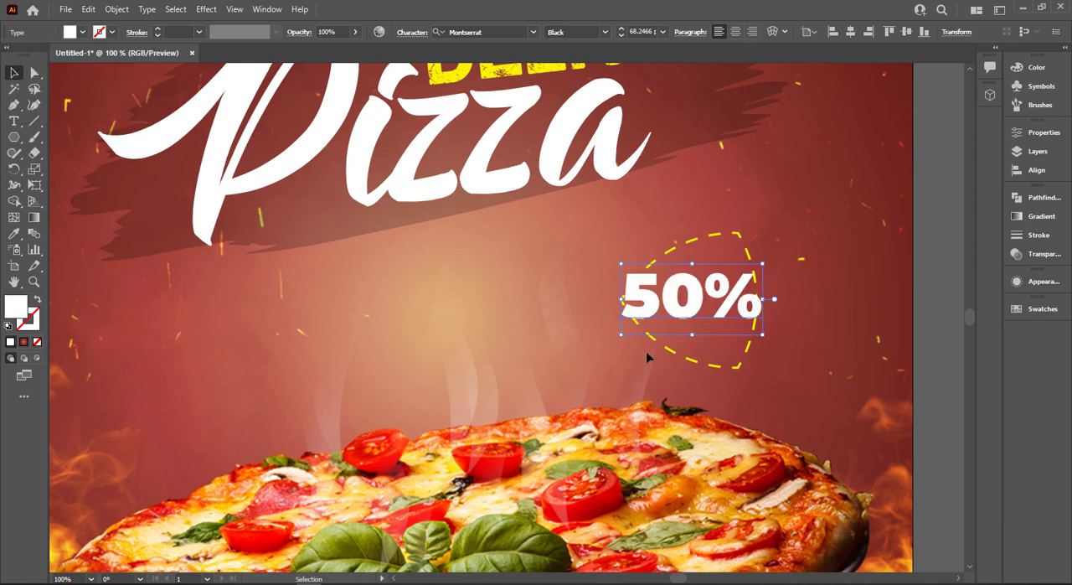
Duplicate the "50%" text beside the badge and replace the copy's wording with "Off"
{"action": "left_click", "coordinate": [648, 354]}
{"action": "left_click", "coordinate": [549, 307]}
{"action": "left_click_drag", "start_coordinate": [687, 317], "coordinate": [533, 325]}
{"action": "triple_click", "coordinate": [520, 301]}
{"action": "type", "text": "Off"}
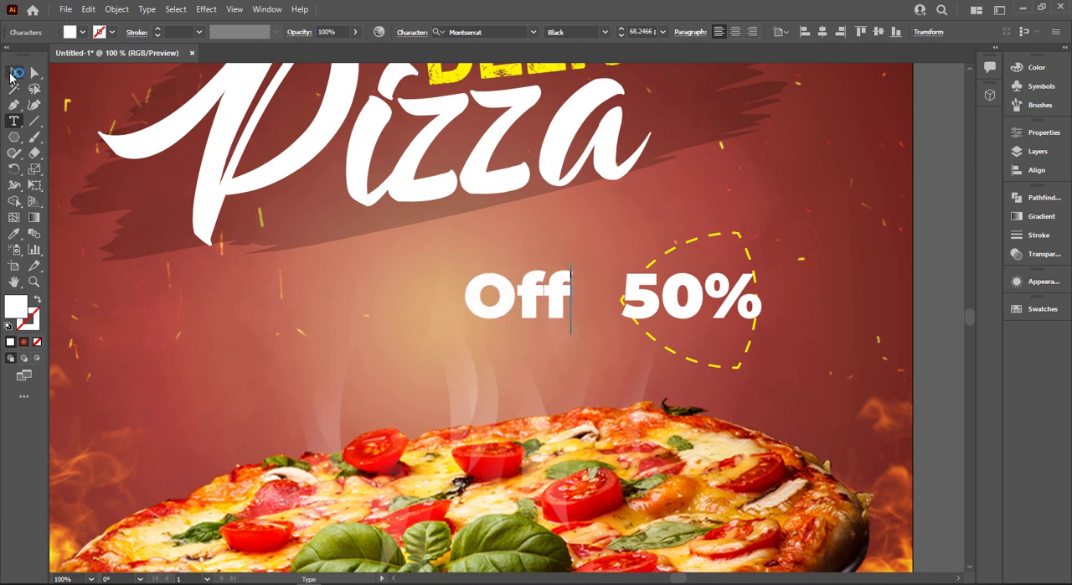
Retype the duplicated text in lowercase as "off"
{"action": "key", "text": "Escape"}
{"action": "double_click", "coordinate": [510, 291]}
{"action": "left_click_drag", "start_coordinate": [572, 293], "coordinate": [467, 292]}
{"action": "type", "text": "o"}
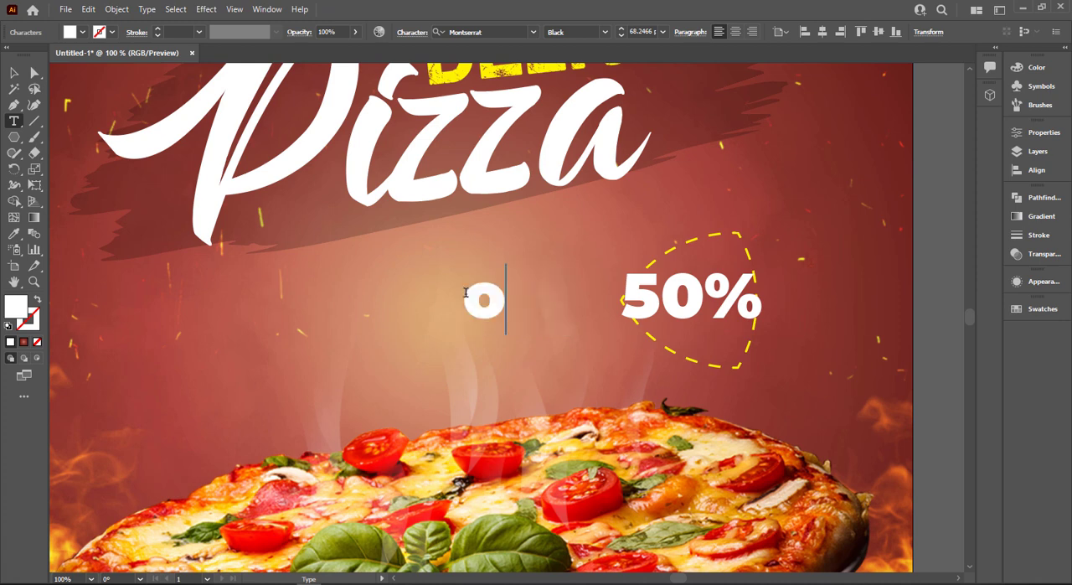
{"action": "type", "text": "ff"}
{"action": "left_click", "coordinate": [13, 73]}
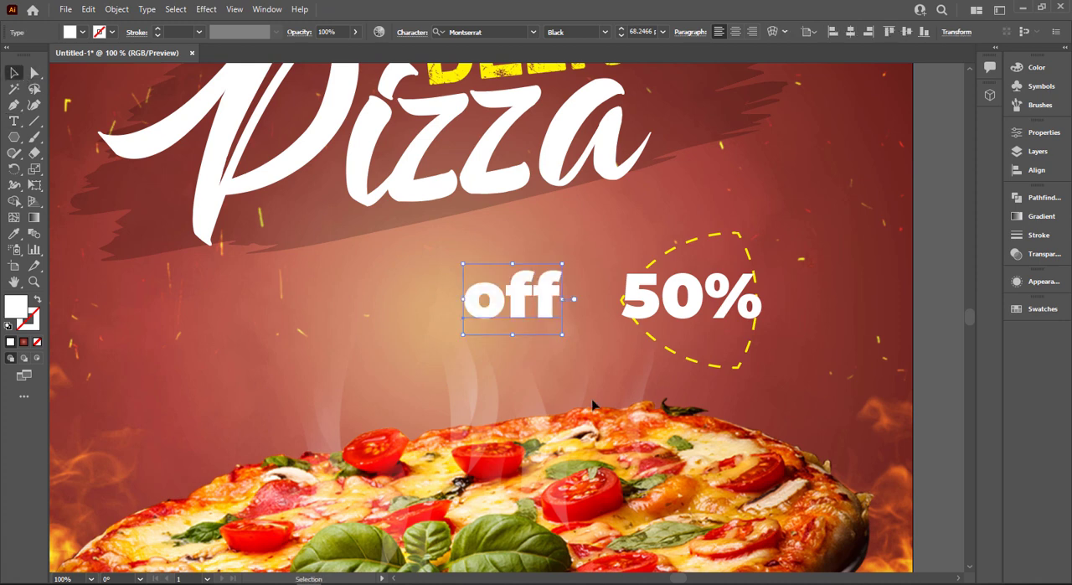
Try the ExtraBold style on the "off" text, settling on Montserrat Bold
{"action": "left_click", "coordinate": [602, 38]}
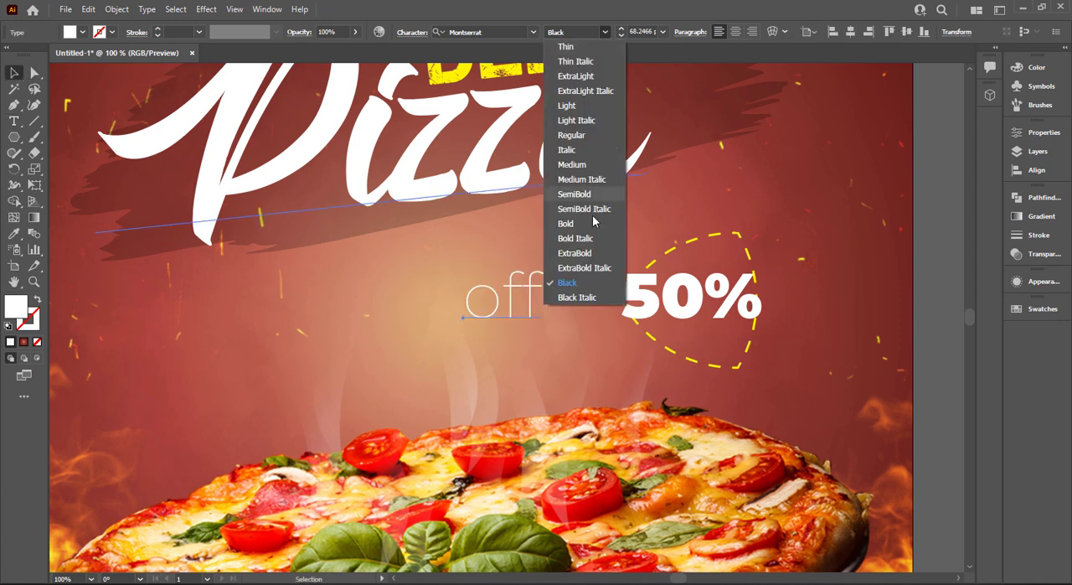
{"action": "left_click", "coordinate": [594, 253]}
{"action": "left_click", "coordinate": [598, 34]}
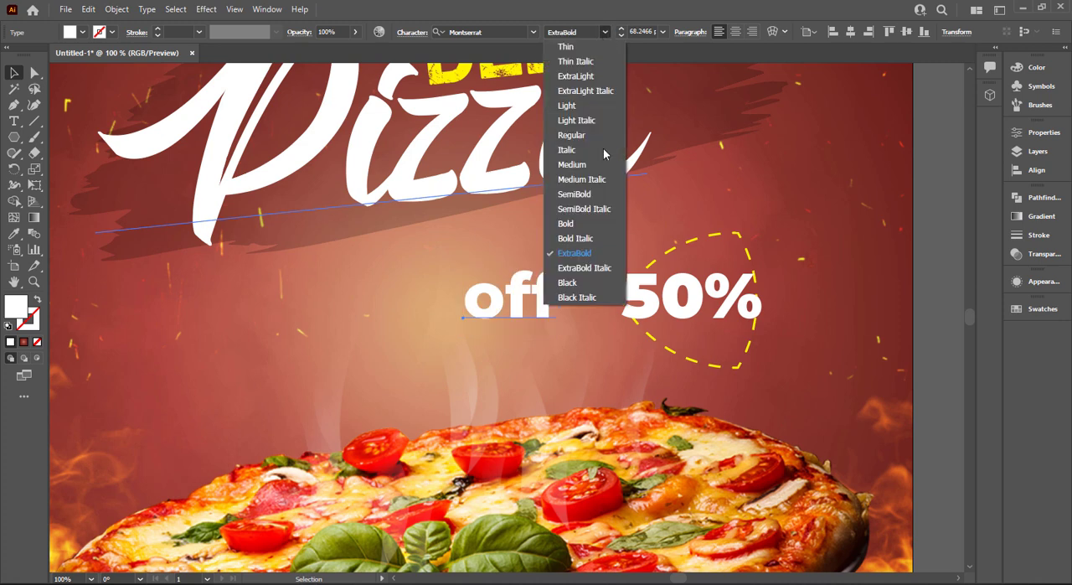
{"action": "left_click", "coordinate": [595, 233]}
Shrink the "off" text to about 42 pt below "50%" in the badge and retype it as "OFF"
{"action": "left_click_drag", "start_coordinate": [560, 322], "coordinate": [739, 362]}
{"action": "double_click", "coordinate": [717, 342]}
{"action": "double_click", "coordinate": [717, 342]}
{"action": "type", "text": "OFF"}
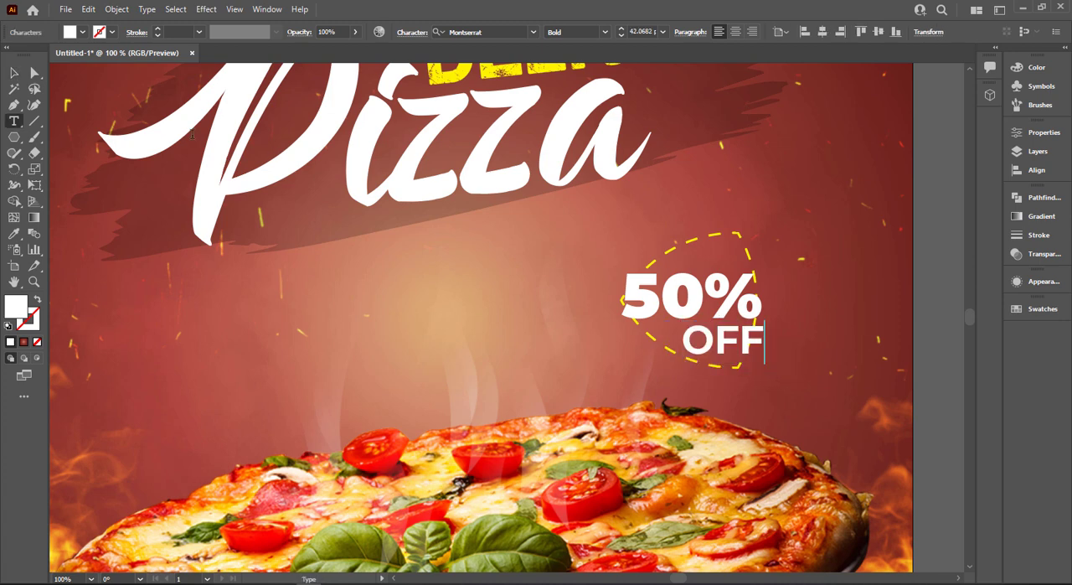
{"action": "left_click", "coordinate": [14, 73]}
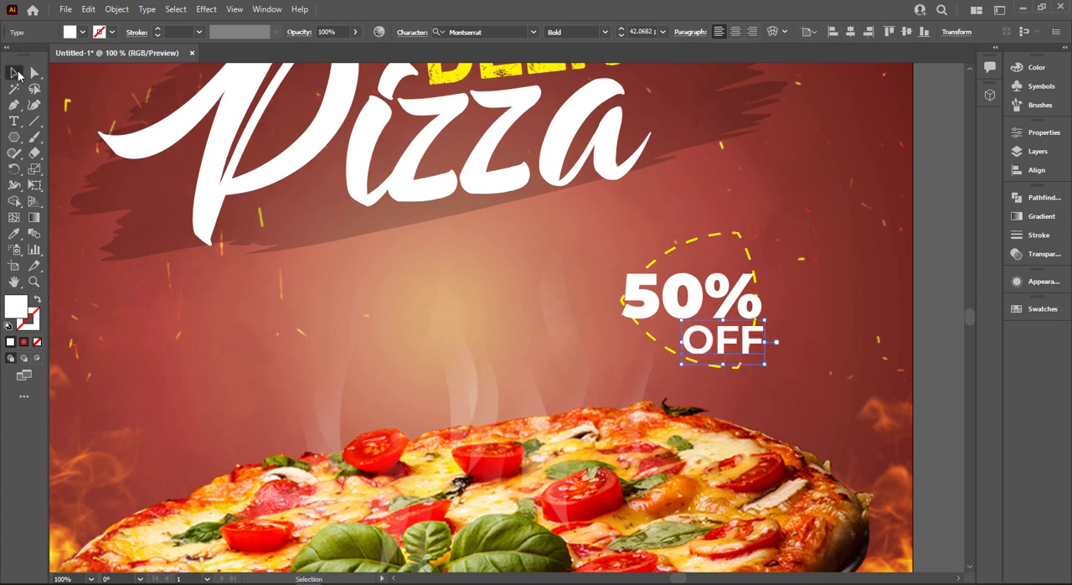
Fill the "OFF" text yellow and shrink it to about 33 pt inside the badge
{"action": "left_click", "coordinate": [82, 32]}
{"action": "left_click", "coordinate": [55, 58]}
{"action": "key", "text": "Escape"}
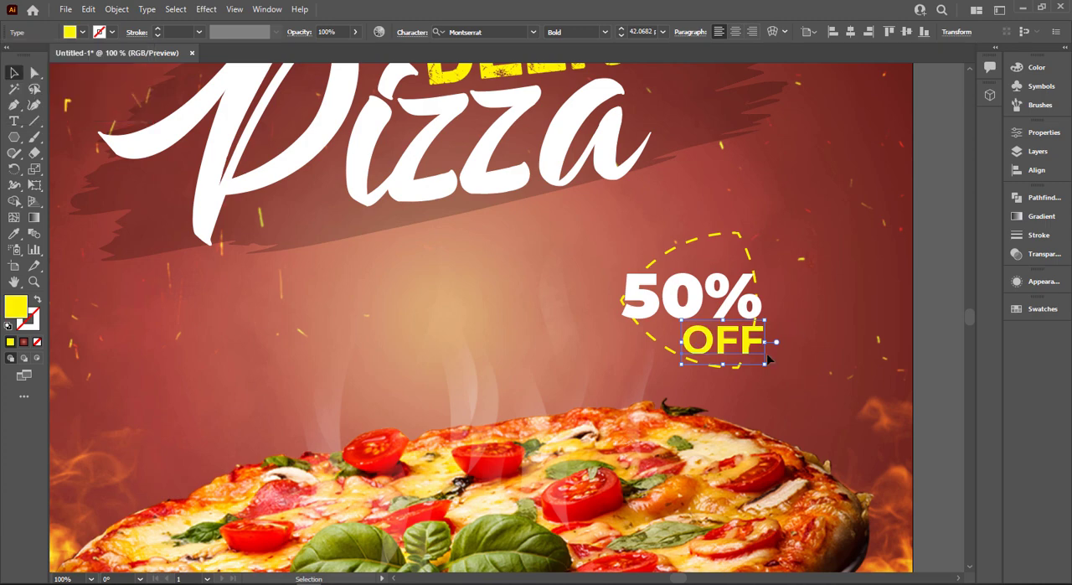
{"action": "left_click_drag", "start_coordinate": [769, 367], "coordinate": [742, 355]}
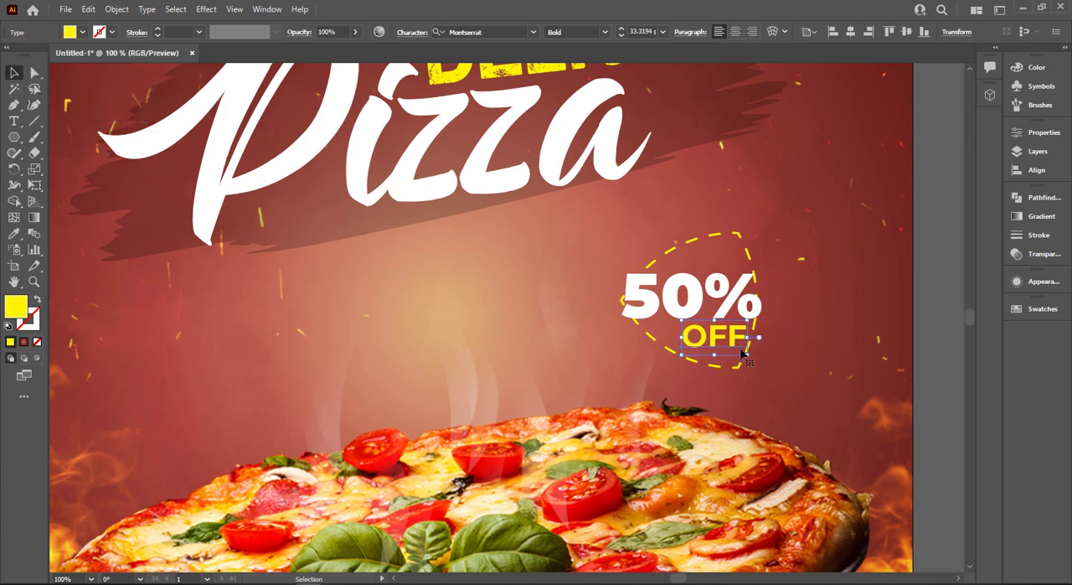
{"action": "left_click", "coordinate": [810, 329]}
{"action": "key", "text": "ctrl+0"}
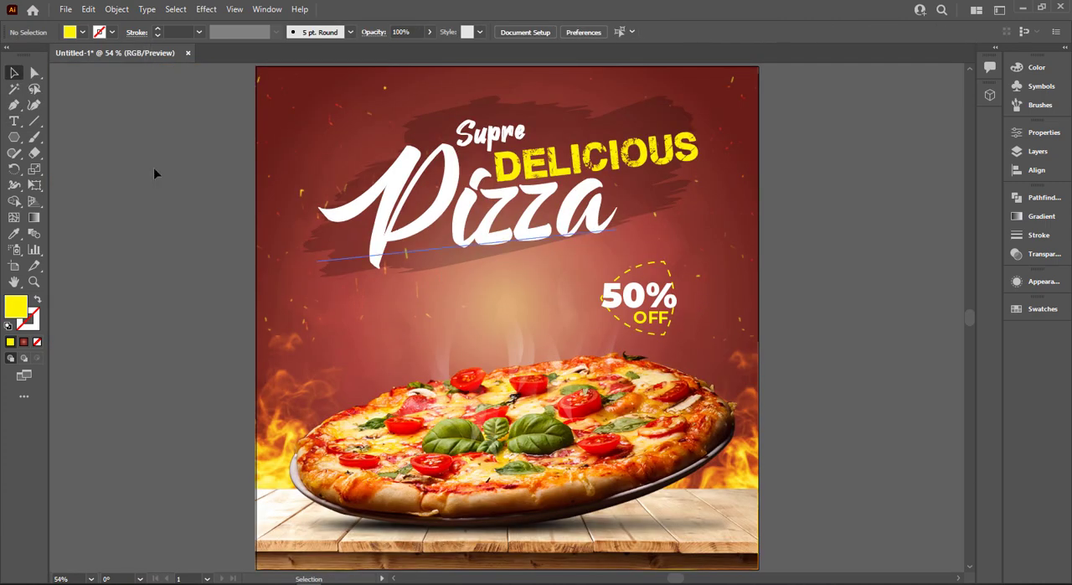
Draw an open curved path along the pizza's upper left edge and give it a yellow stroke without fill
{"action": "key", "text": "p"}
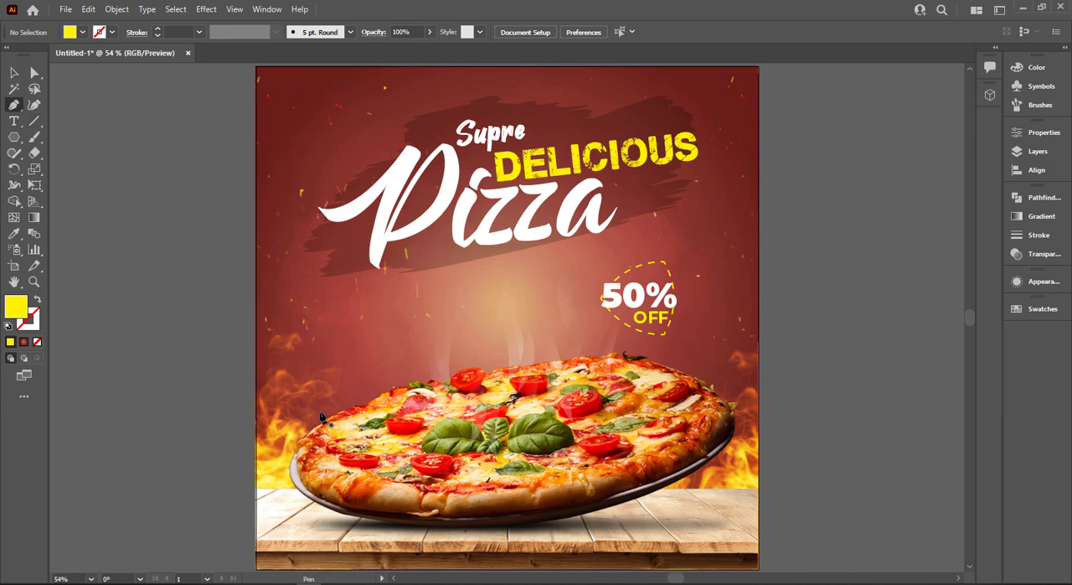
{"action": "left_click", "coordinate": [320, 412]}
{"action": "left_click_drag", "start_coordinate": [556, 354], "coordinate": [689, 363]}
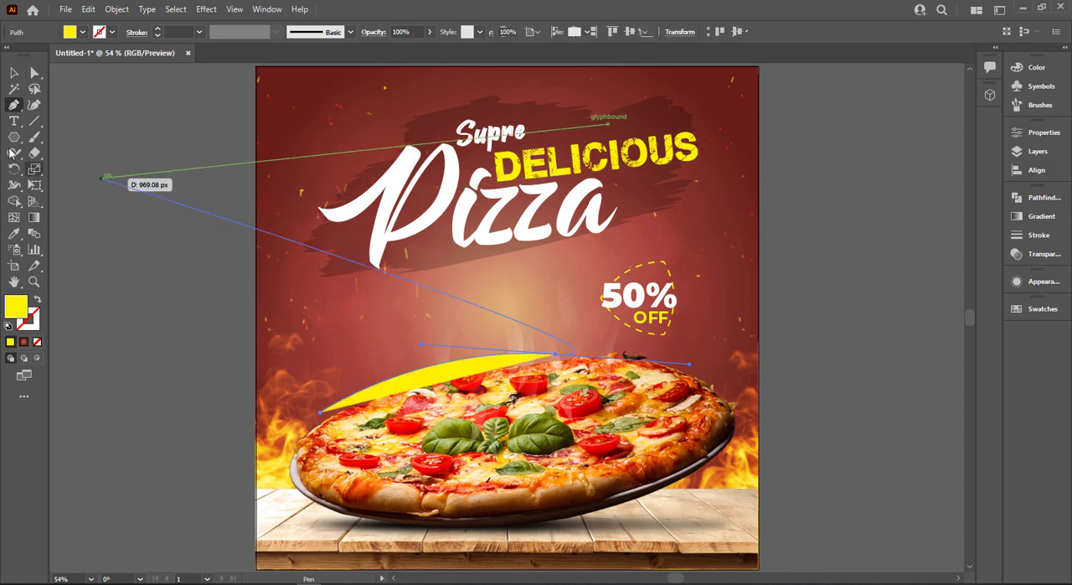
{"action": "key", "text": "v"}
{"action": "left_click", "coordinate": [36, 300]}
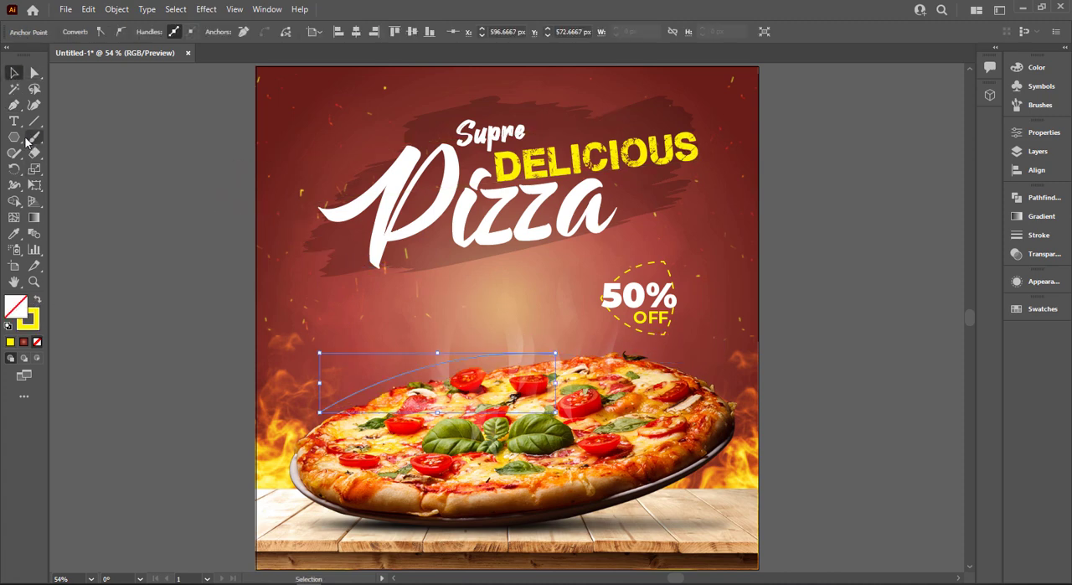
Add path text reading "today'sbest deal" along the curve above the pizza and set its size to 48 pt
{"action": "right_click", "coordinate": [15, 133]}
{"action": "right_click", "coordinate": [15, 124]}
{"action": "left_click", "coordinate": [76, 157]}
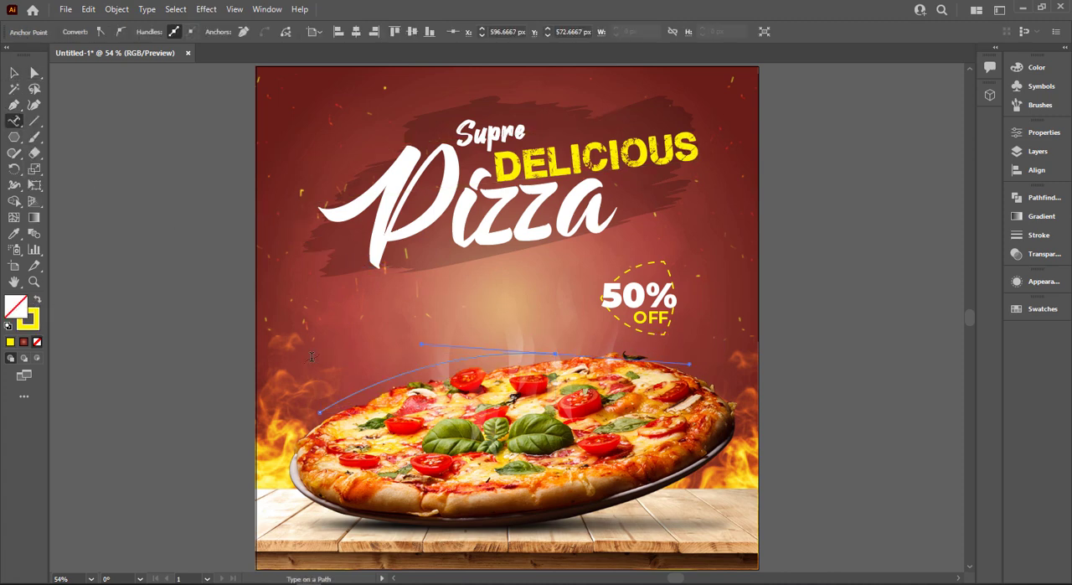
{"action": "scroll", "coordinate": [338, 405], "scroll_direction": "up", "scroll_amount": 2}
{"action": "left_click", "coordinate": [329, 399]}
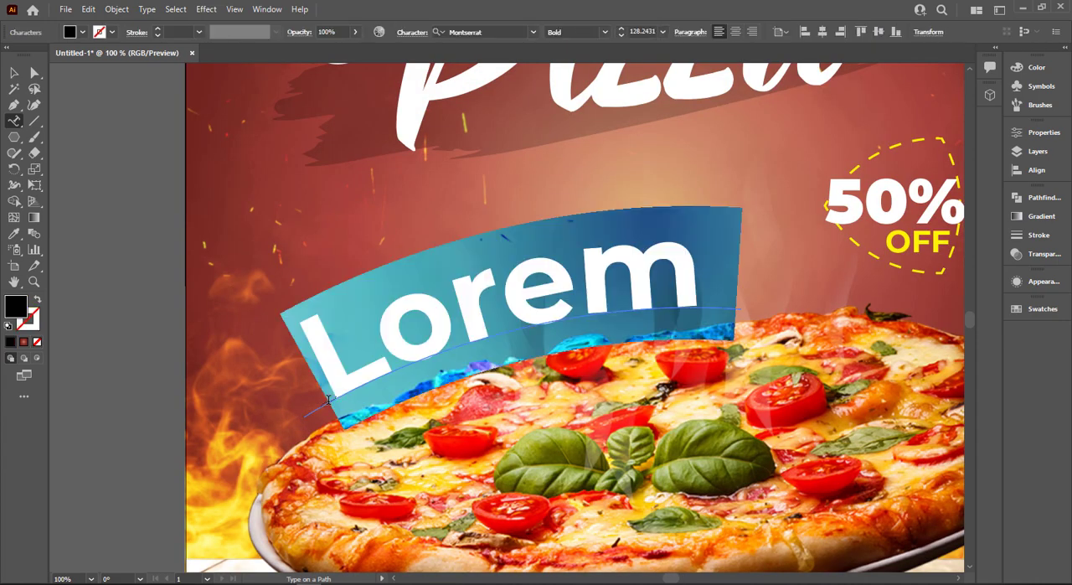
{"action": "type", "text": "todays"}
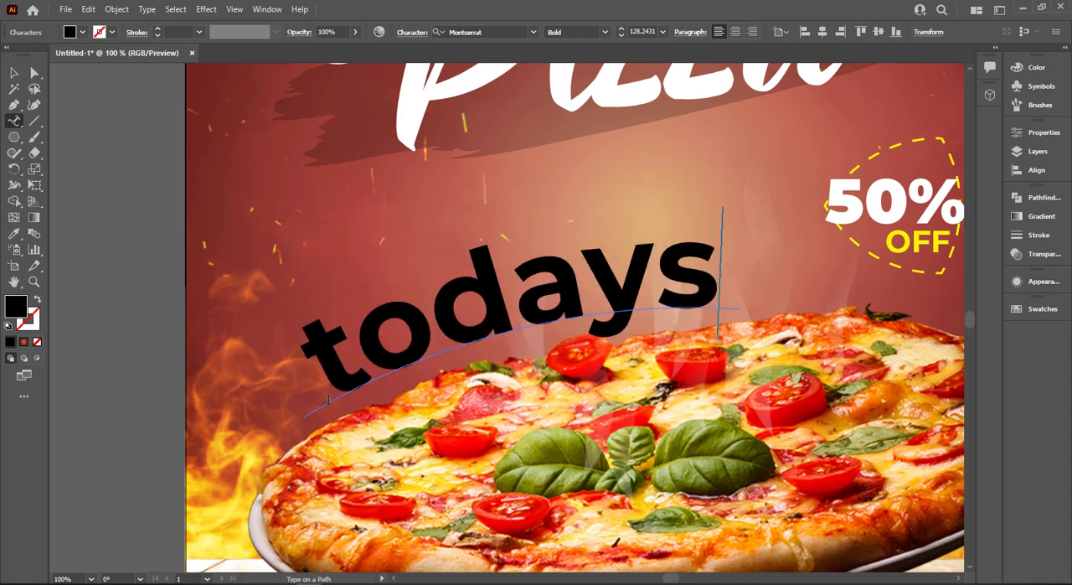
{"action": "key", "text": "BackSpace"}
{"action": "type", "text": "'"}
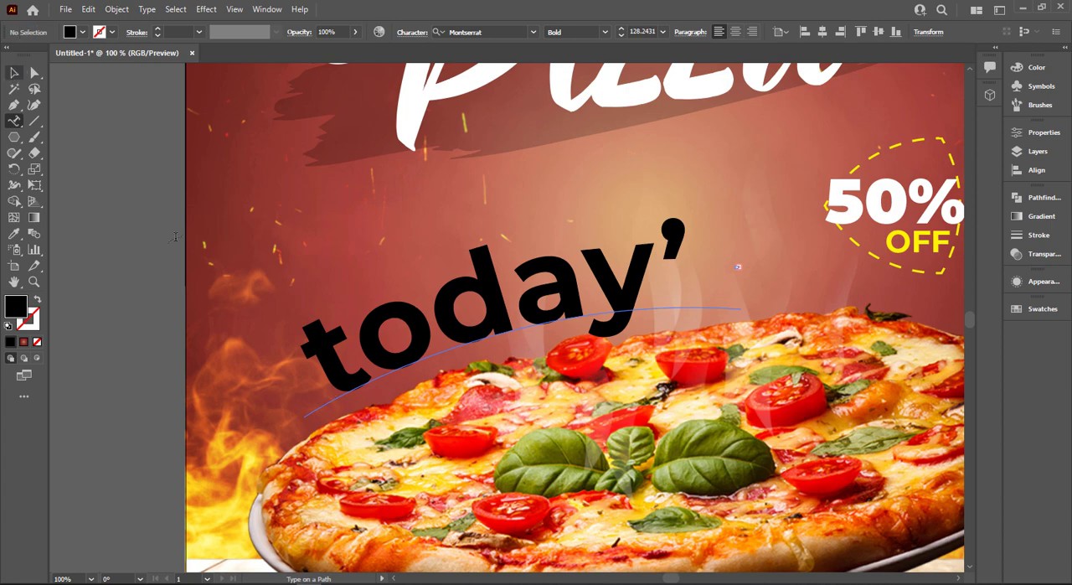
{"action": "key", "text": "ctrl+a"}
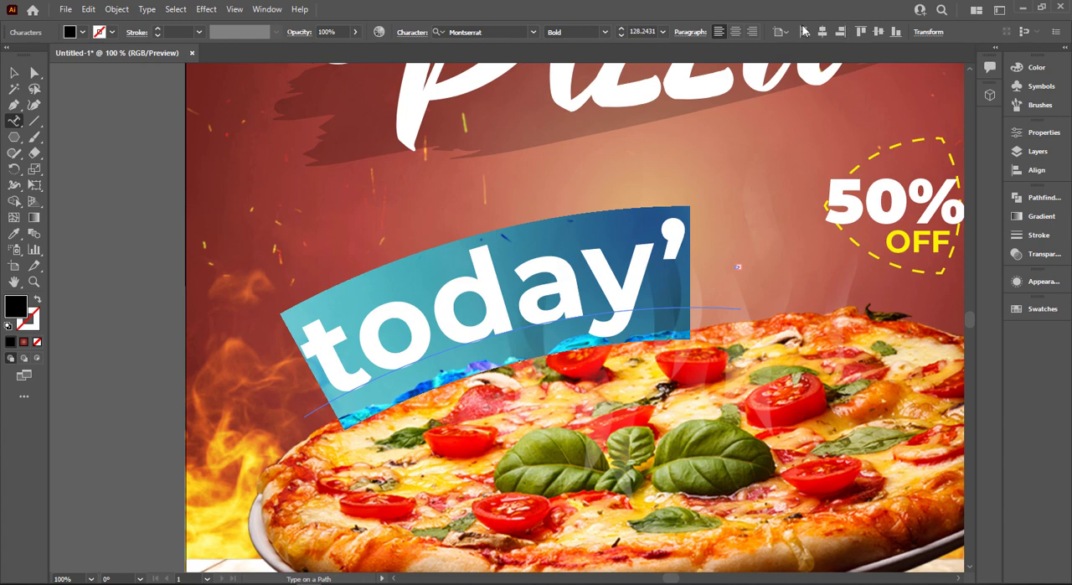
{"action": "left_click", "coordinate": [660, 32]}
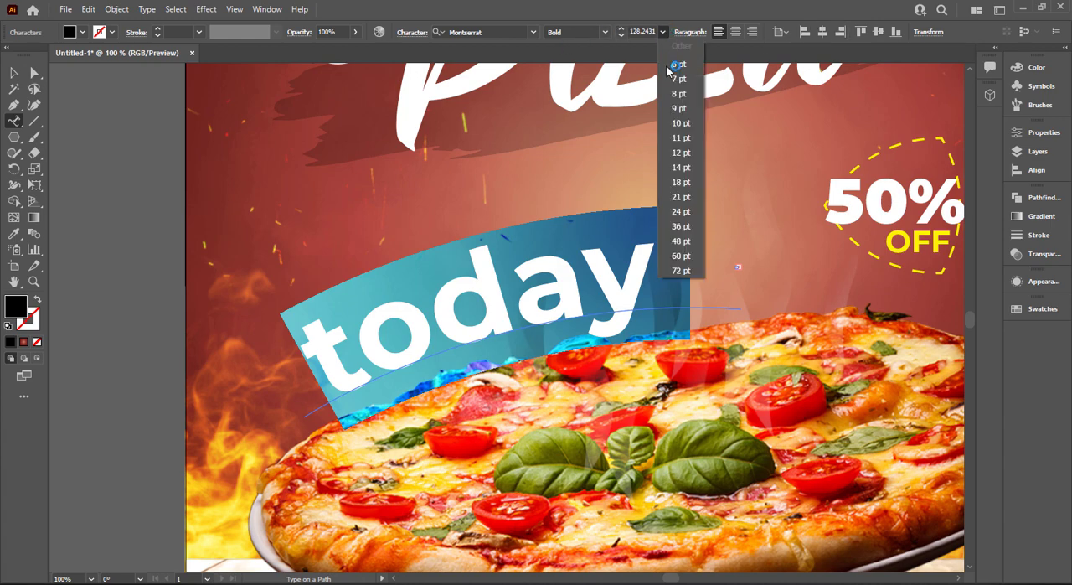
{"action": "left_click", "coordinate": [681, 240]}
Set the curved text's font to Island Moments Regular and enlarge it to 71 pt
{"action": "left_click", "coordinate": [514, 35]}
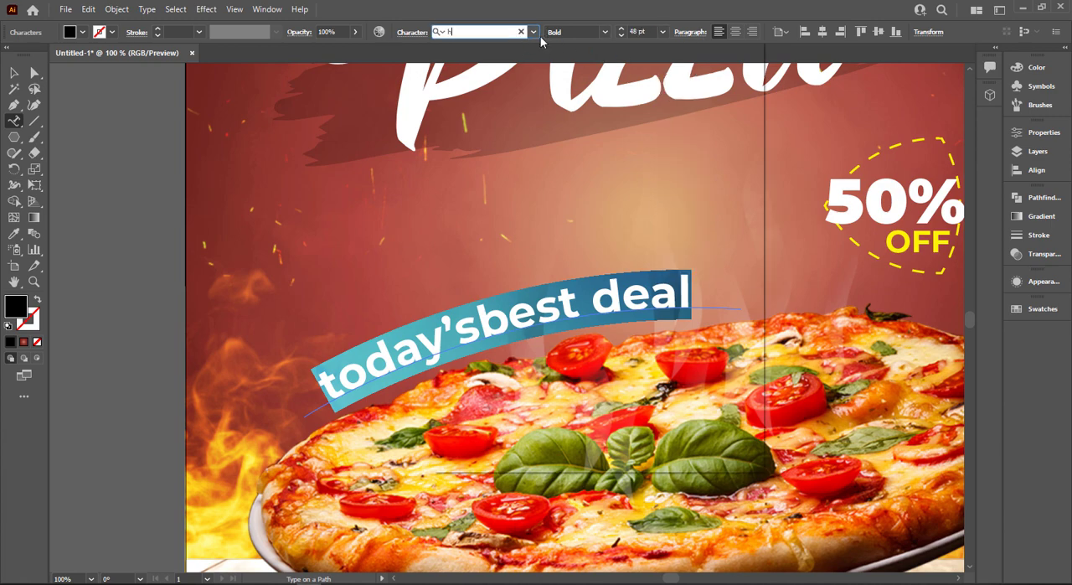
{"action": "type", "text": "h"}
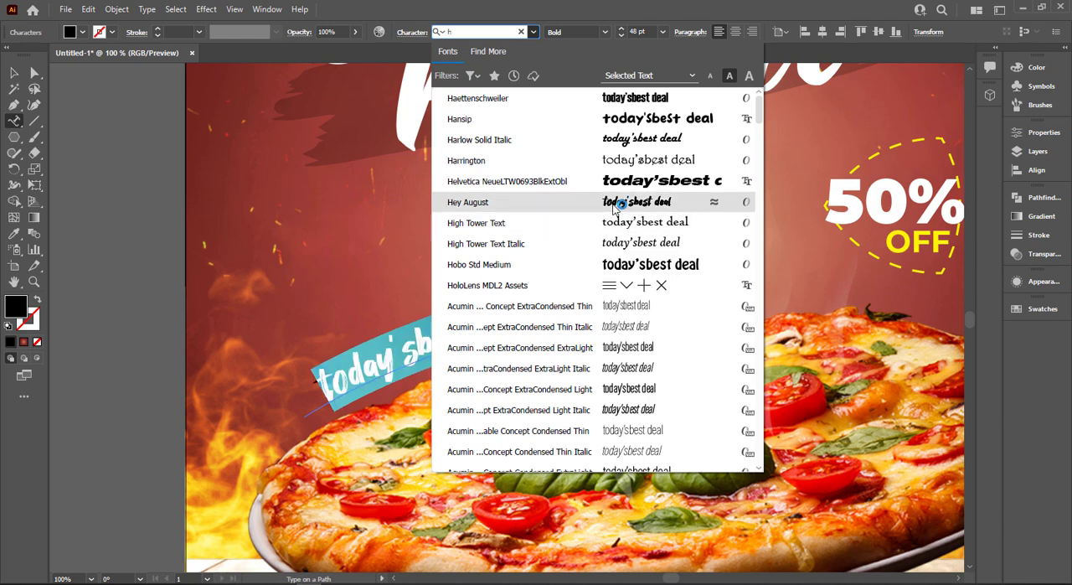
{"action": "scroll", "coordinate": [591, 197], "scroll_direction": "down", "scroll_amount": 10}
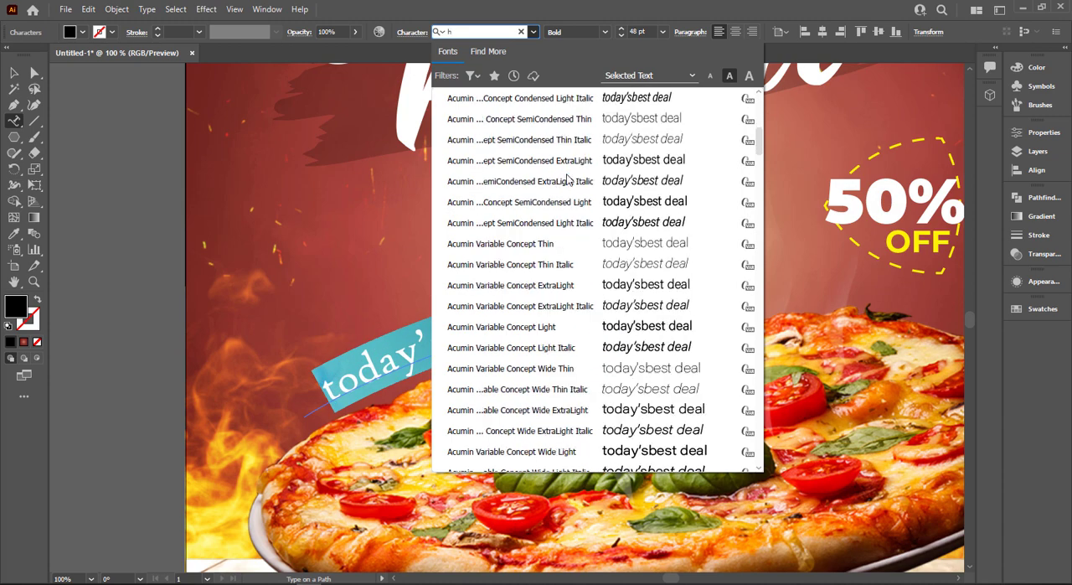
{"action": "left_click", "coordinate": [513, 31]}
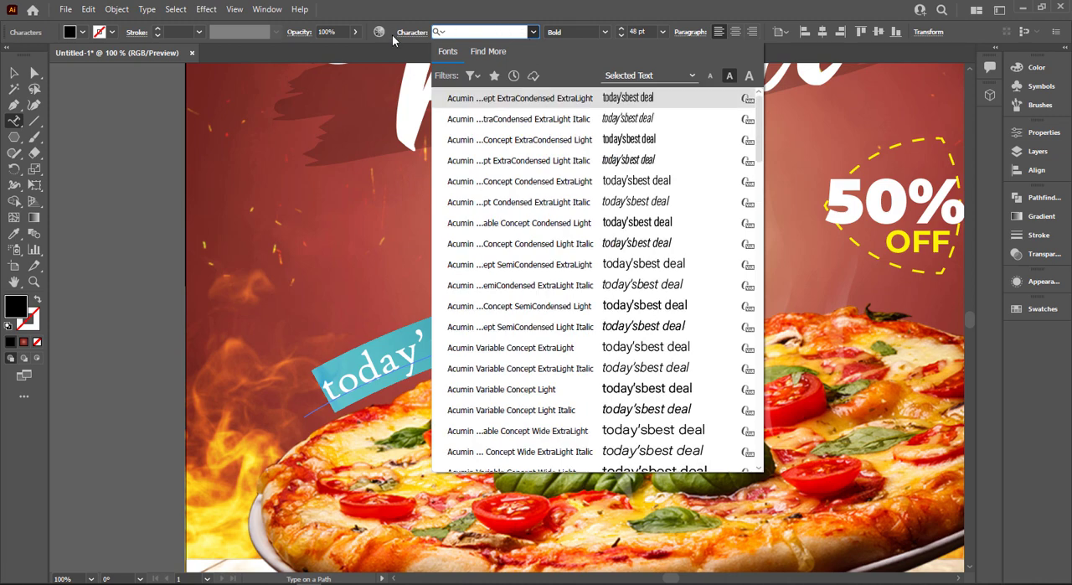
{"action": "type", "text": "is"}
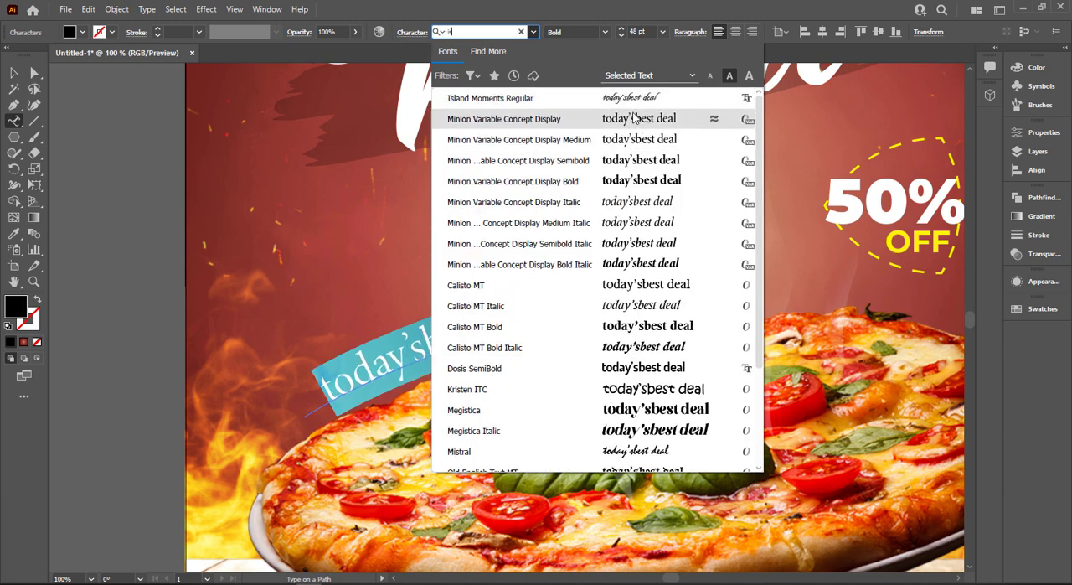
{"action": "left_click", "coordinate": [632, 105]}
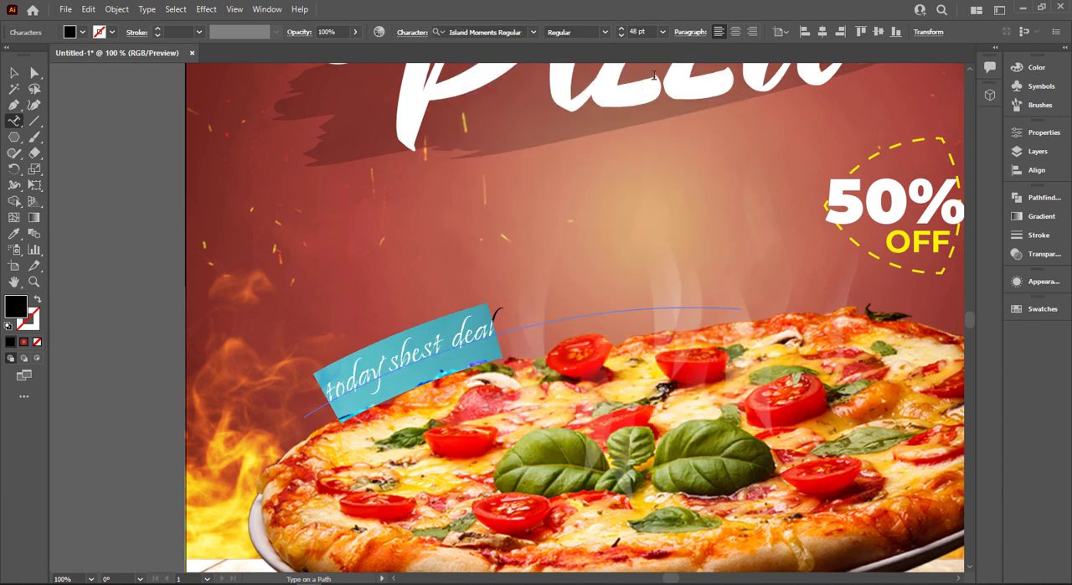
{"action": "scroll", "coordinate": [641, 32], "scroll_direction": "up", "scroll_amount": 9}
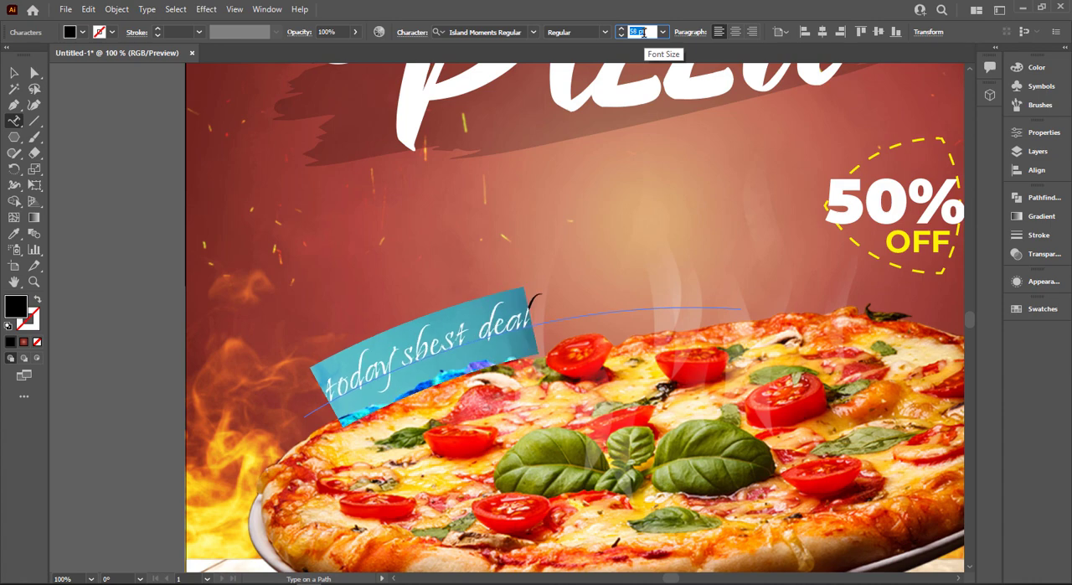
{"action": "scroll", "coordinate": [642, 32], "scroll_direction": "up", "scroll_amount": 4}
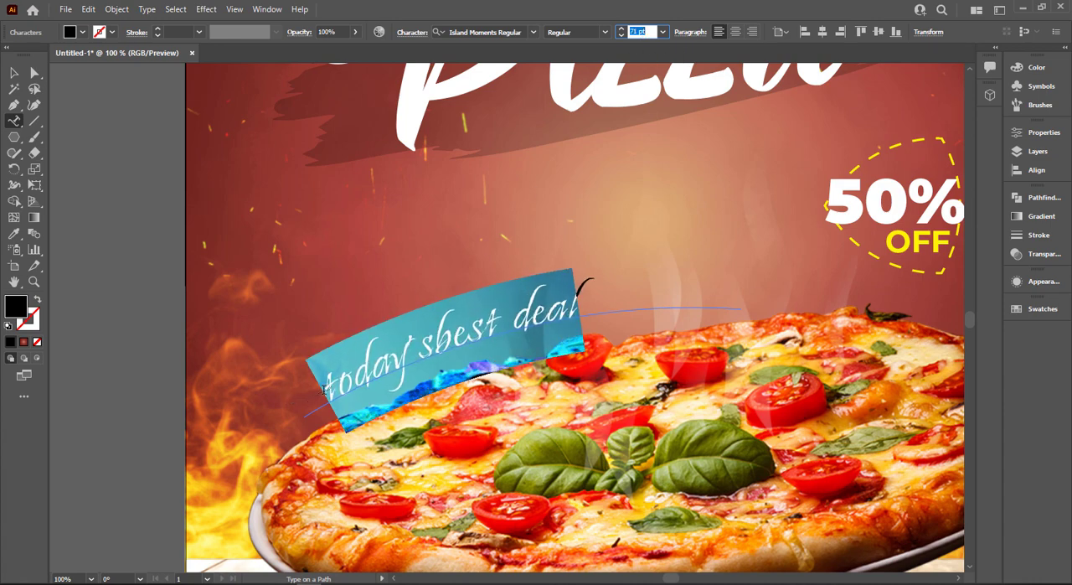
Capitalise the initial letters of the curved deal text above the pizza so it reads "Today'sBest Deal"
{"action": "left_click", "coordinate": [349, 380]}
{"action": "left_click_drag", "start_coordinate": [311, 385], "coordinate": [319, 386]}
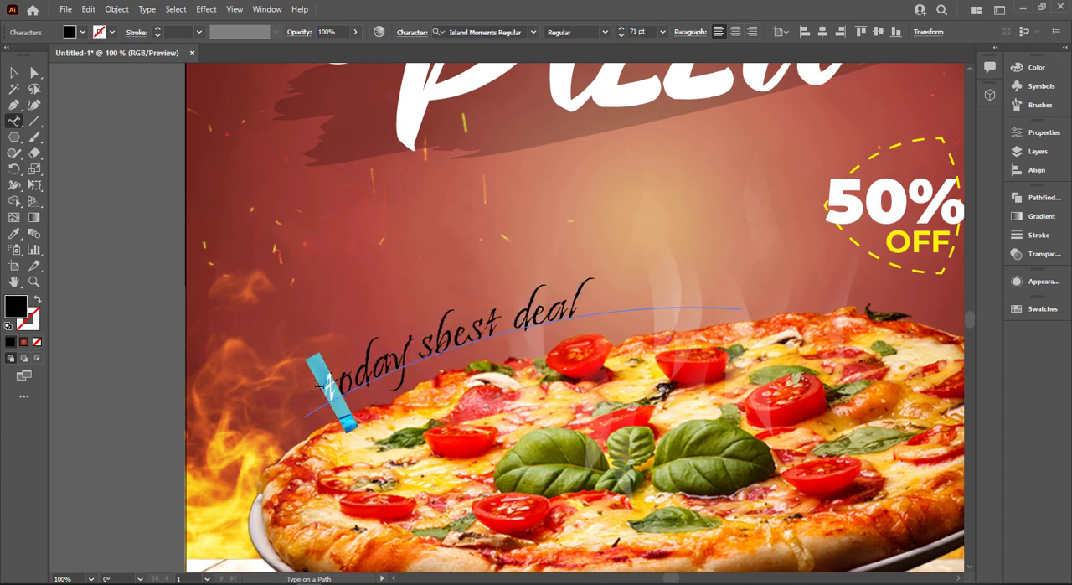
{"action": "type", "text": "T"}
{"action": "mouse_move", "coordinate": [456, 333]}
{"action": "left_mouse_down"}
{"action": "mouse_move", "coordinate": [442, 336]}
{"action": "mouse_move", "coordinate": [474, 327]}
{"action": "mouse_move", "coordinate": [462, 330]}
{"action": "left_mouse_up"}
{"action": "type", "text": "B"}
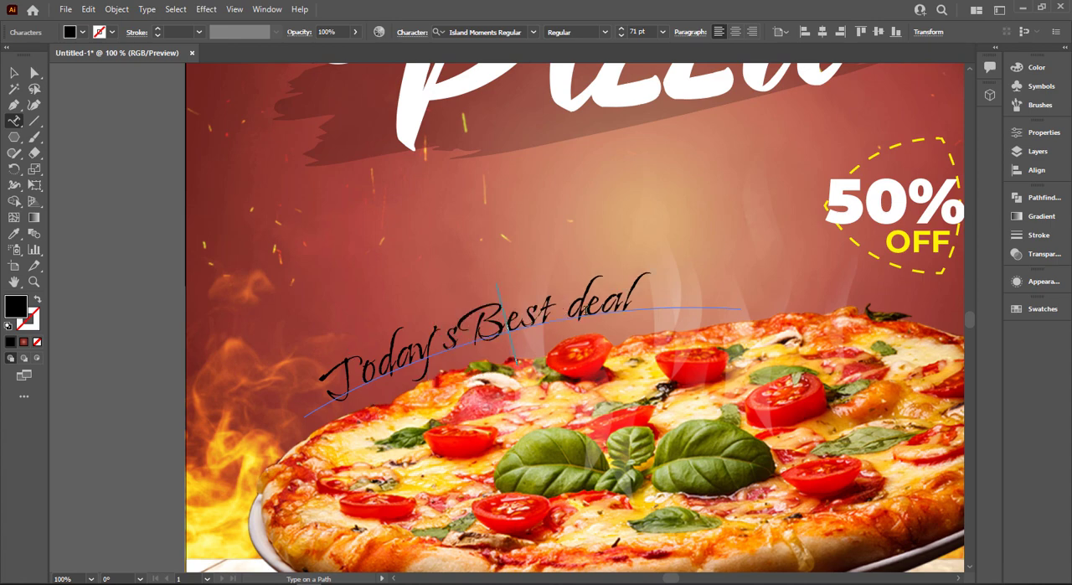
{"action": "left_click_drag", "start_coordinate": [578, 307], "coordinate": [563, 304]}
{"action": "type", "text": "B"}
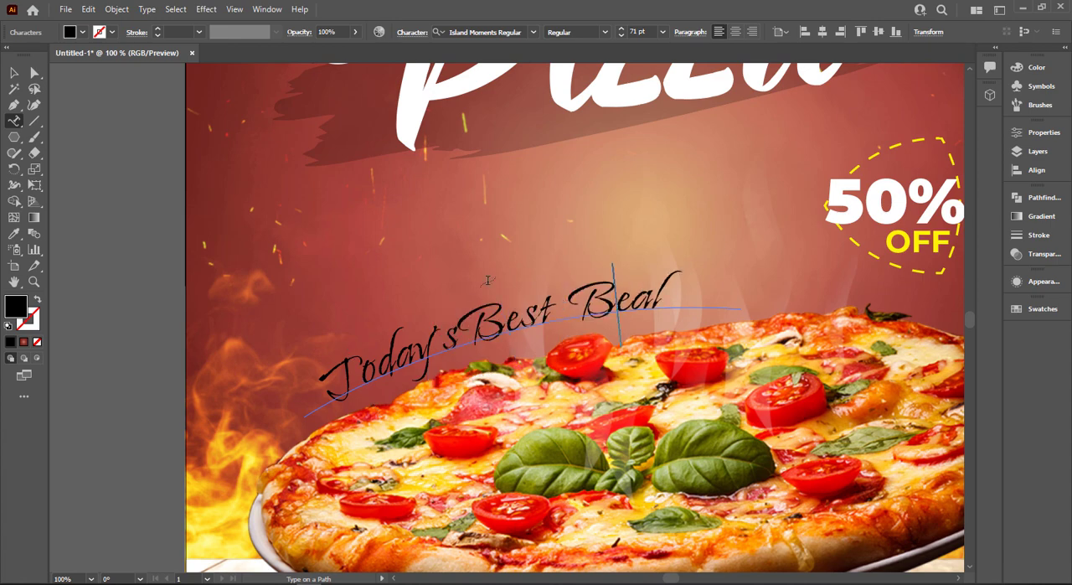
{"action": "key", "text": "BackSpace"}
{"action": "type", "text": "D"}
{"action": "left_click", "coordinate": [15, 74]}
{"action": "left_click", "coordinate": [143, 214]}
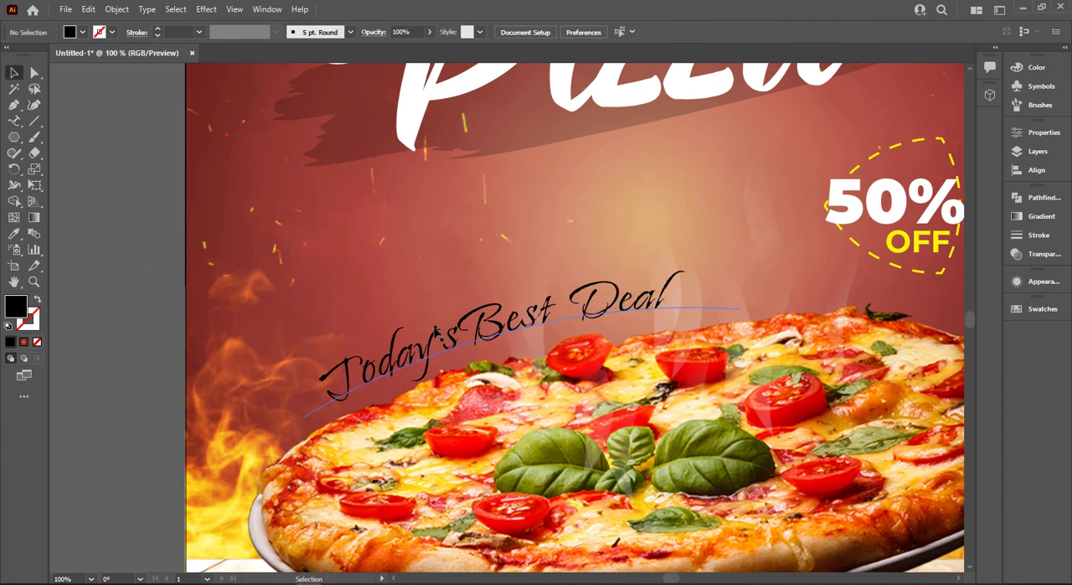
Reduce the curved "Today'sBest Deal" text to 56 pt and fill it white
{"action": "left_click", "coordinate": [451, 339]}
{"action": "left_click", "coordinate": [645, 31]}
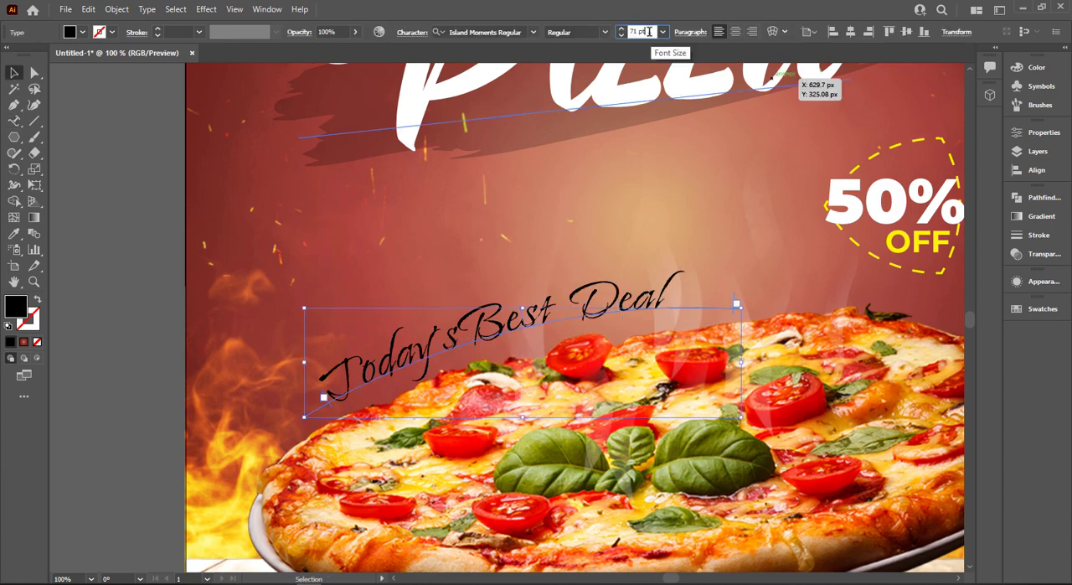
{"action": "scroll", "coordinate": [645, 31], "scroll_direction": "down", "scroll_amount": 15}
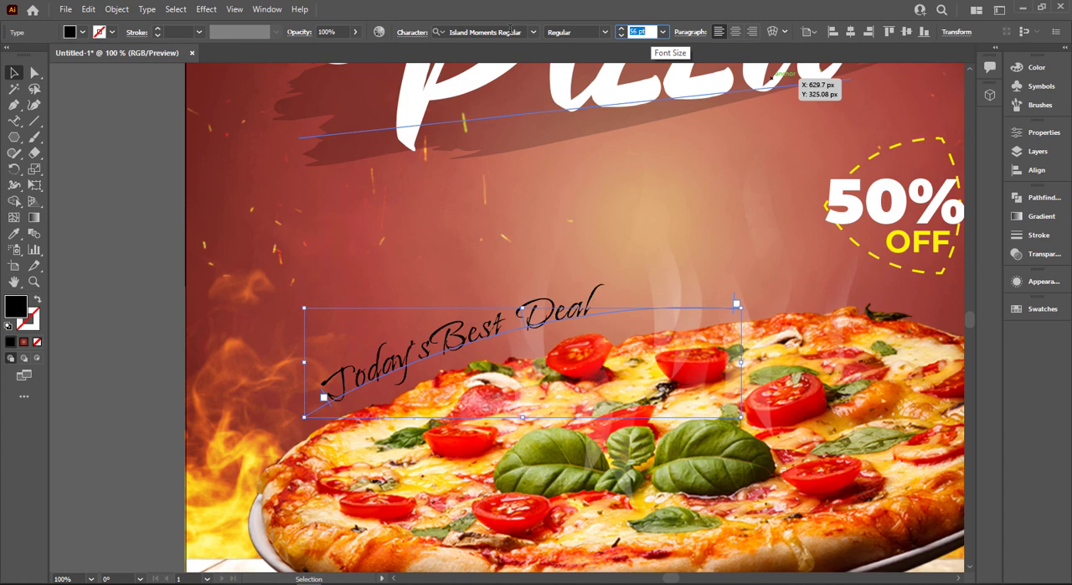
{"action": "left_click", "coordinate": [83, 33]}
{"action": "left_click", "coordinate": [27, 55]}
{"action": "left_click", "coordinate": [61, 222]}
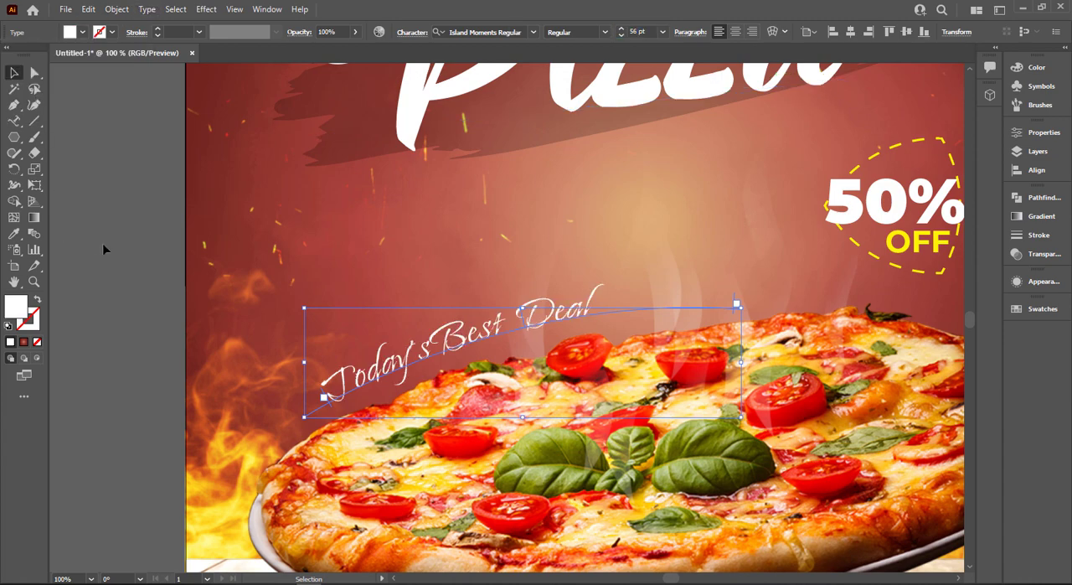
{"action": "left_click", "coordinate": [112, 251]}
{"action": "key", "text": "ctrl+0"}
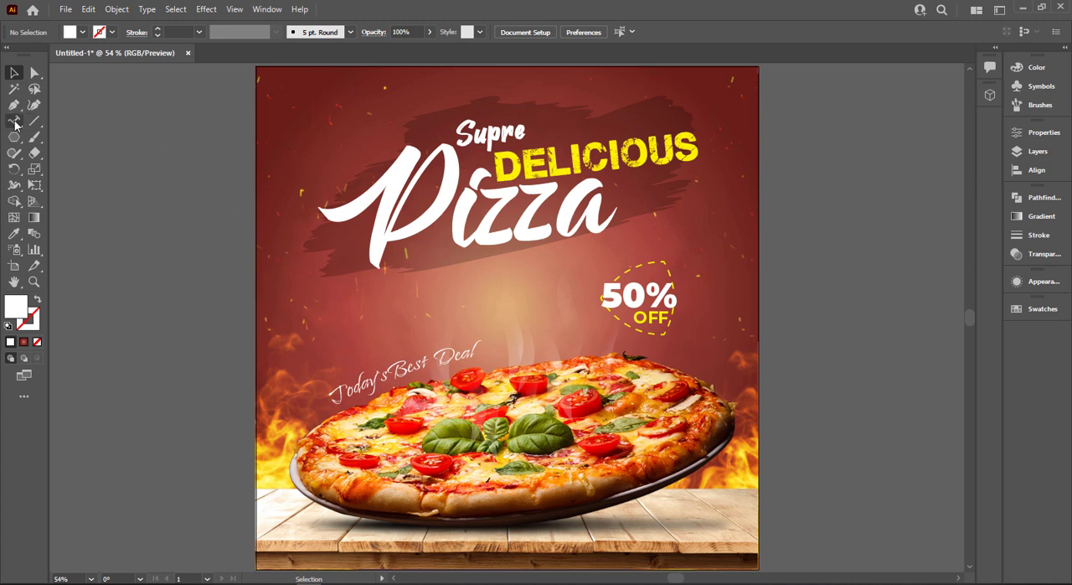
Draw a wide rectangle on the wooden table's lower right, round its corners to about 21.33 px and fill it yellow
{"action": "left_click_drag", "start_coordinate": [13, 138], "coordinate": [59, 138]}
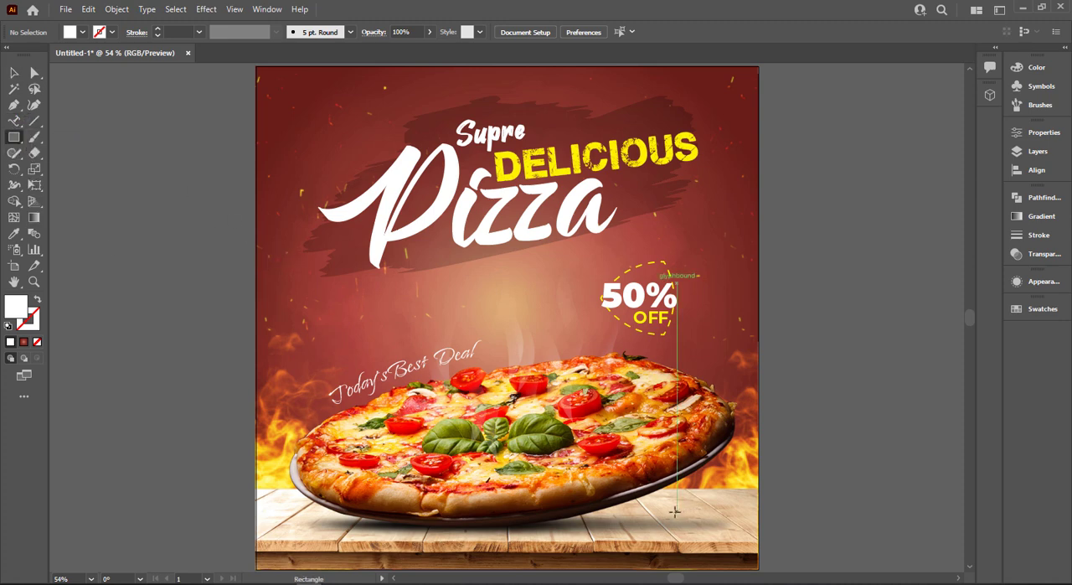
{"action": "left_click_drag", "start_coordinate": [658, 515], "coordinate": [752, 537]}
{"action": "left_click", "coordinate": [33, 73]}
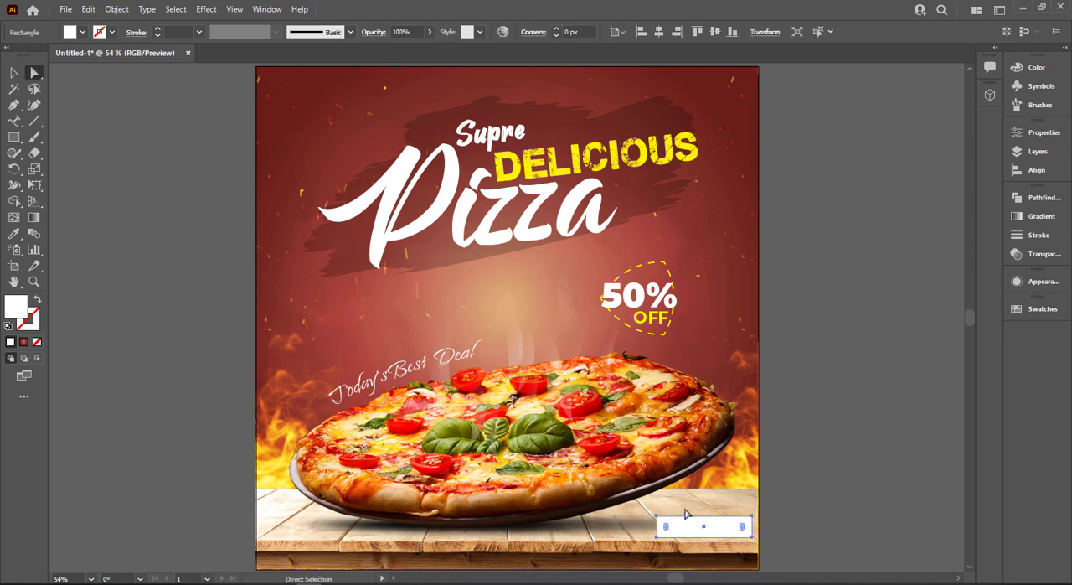
{"action": "left_click_drag", "start_coordinate": [666, 527], "coordinate": [689, 529]}
{"action": "scroll", "coordinate": [776, 527], "scroll_direction": "up", "scroll_amount": 3}
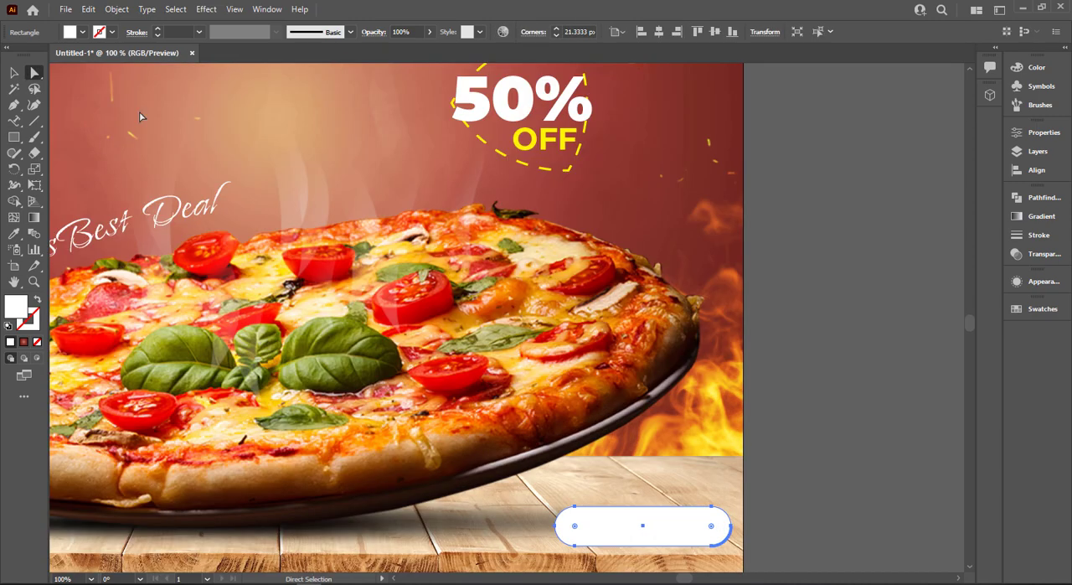
{"action": "left_click", "coordinate": [82, 32]}
{"action": "left_click", "coordinate": [59, 56]}
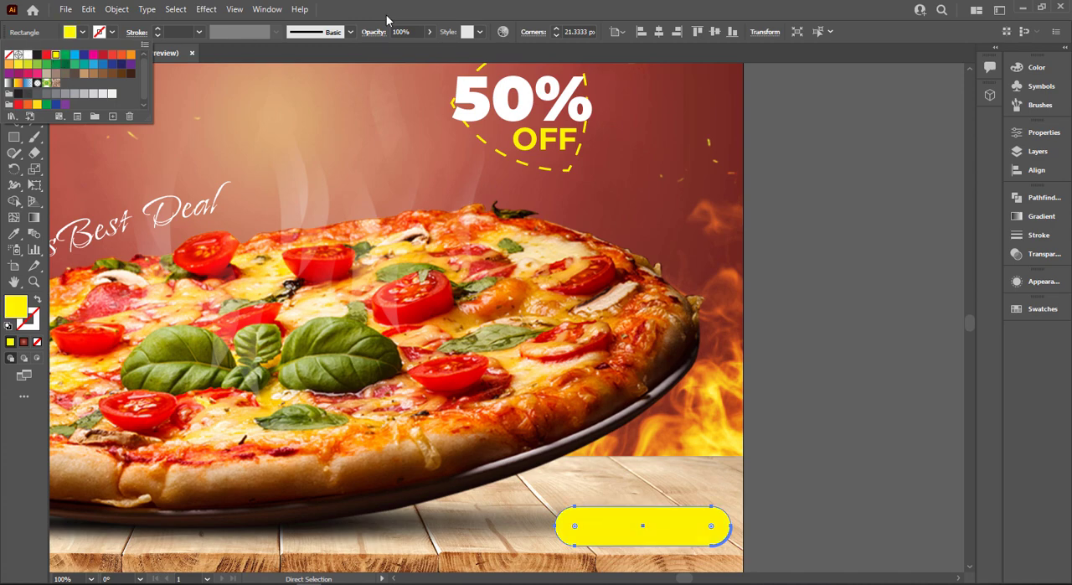
Add the text "ORDER NOW" beside the artboard and copy the formatting of the yellow "OFF" text onto it
{"action": "left_click", "coordinate": [14, 73]}
{"action": "left_click_drag", "start_coordinate": [14, 121], "coordinate": [72, 120]}
{"action": "left_click", "coordinate": [799, 234]}
{"action": "type", "text": "V"}
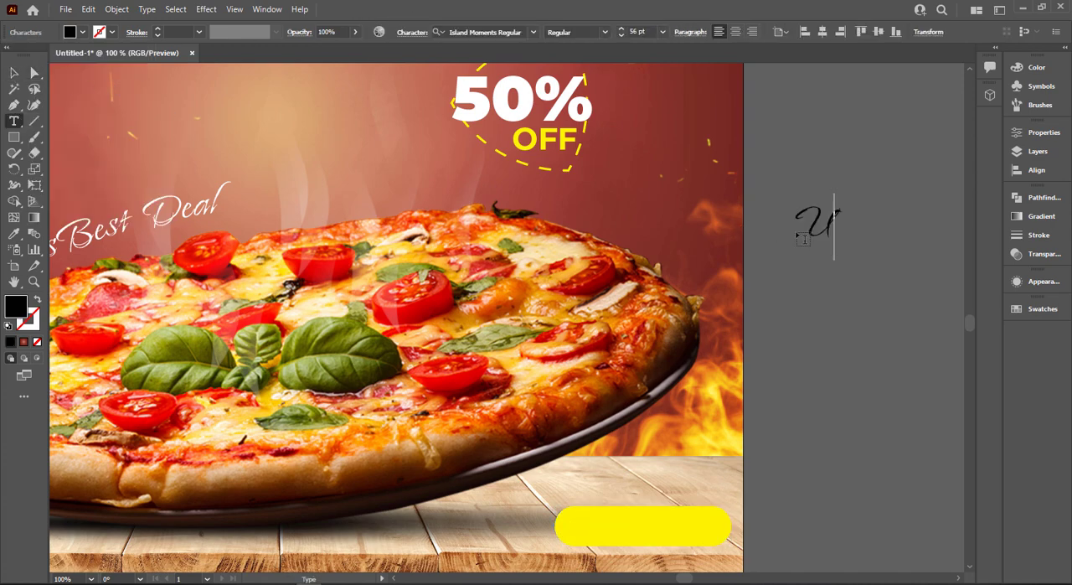
{"action": "key", "text": "BackSpace"}
{"action": "type", "text": "OR"}
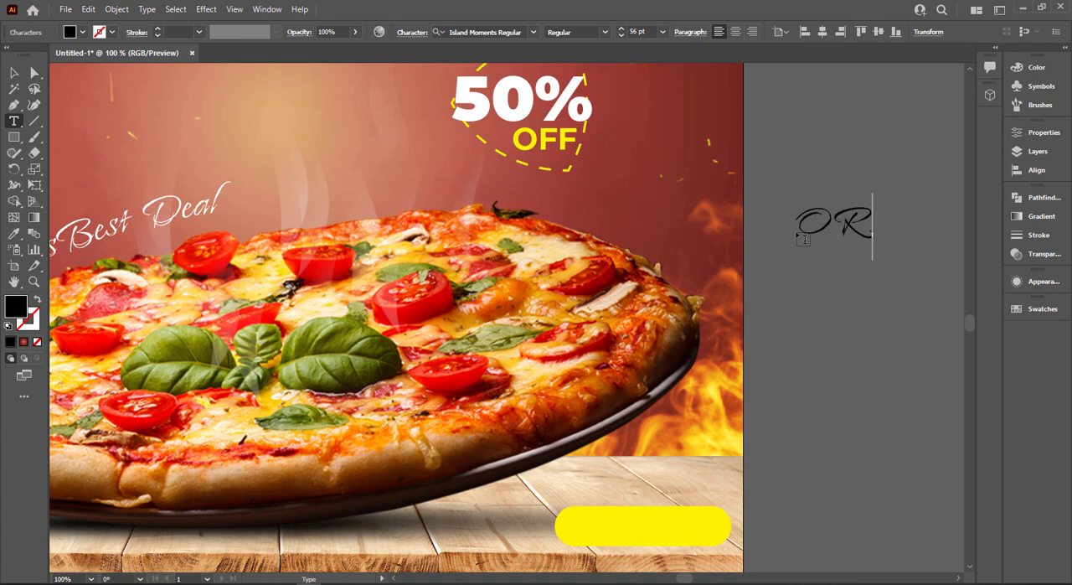
{"action": "type", "text": "DER"}
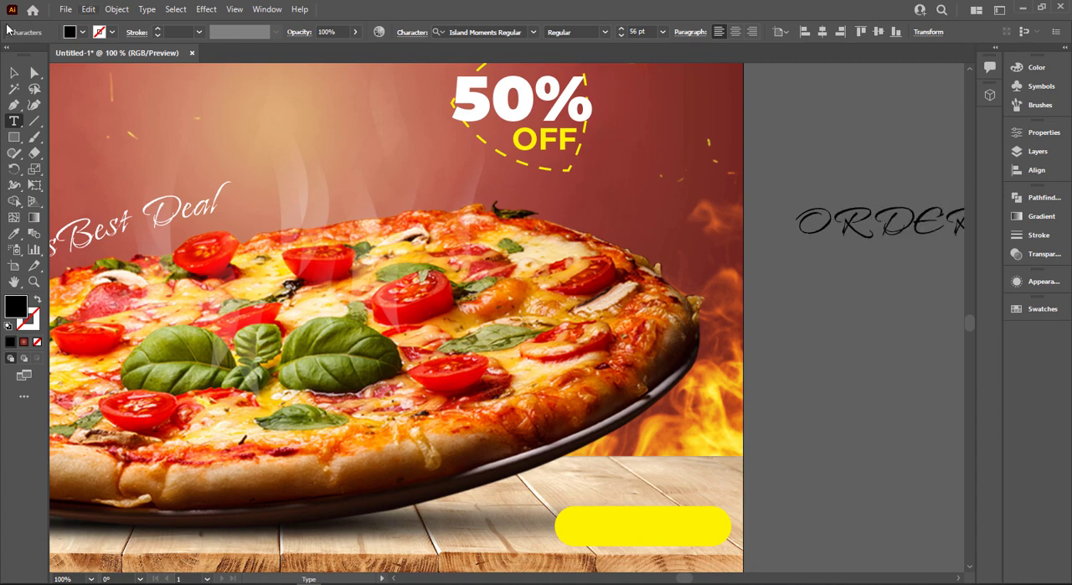
{"action": "key", "text": "Escape"}
{"action": "key", "text": "i"}
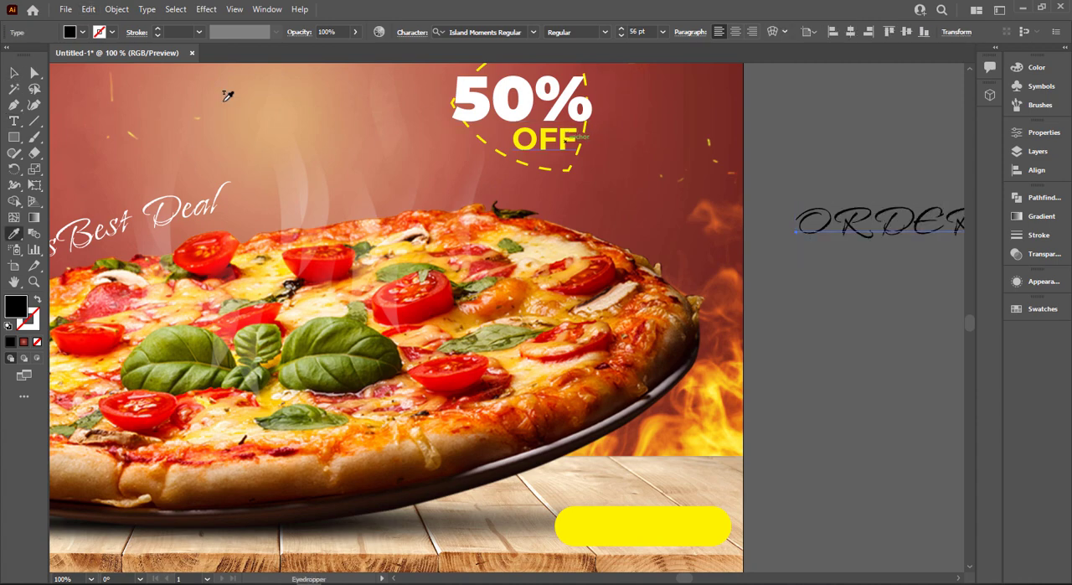
{"action": "left_click", "coordinate": [13, 73]}
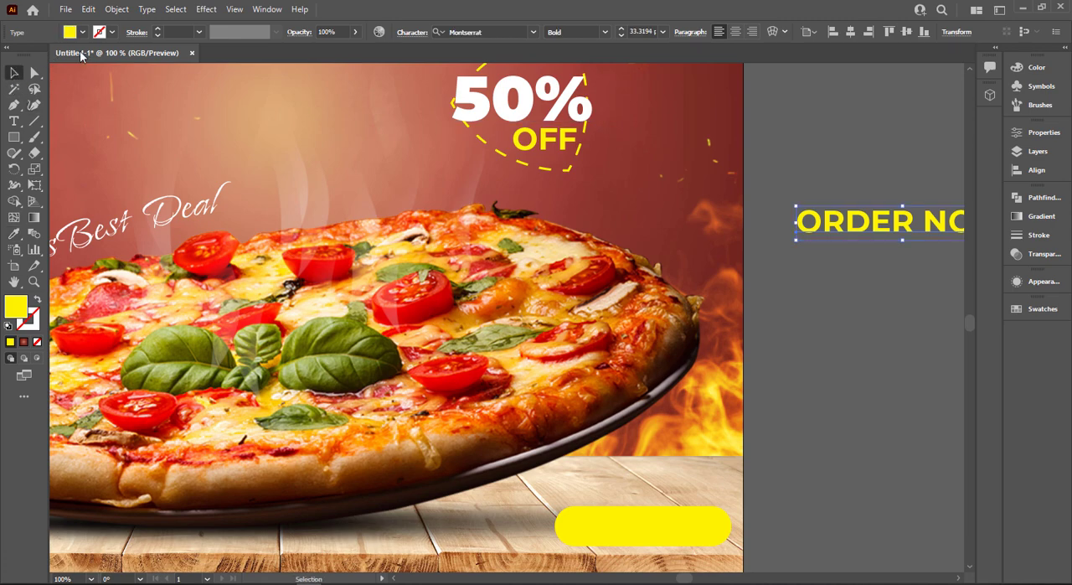
Move the "ORDER NOW" text onto the yellow button shape and fill it black
{"action": "left_click", "coordinate": [82, 32]}
{"action": "left_click", "coordinate": [27, 55]}
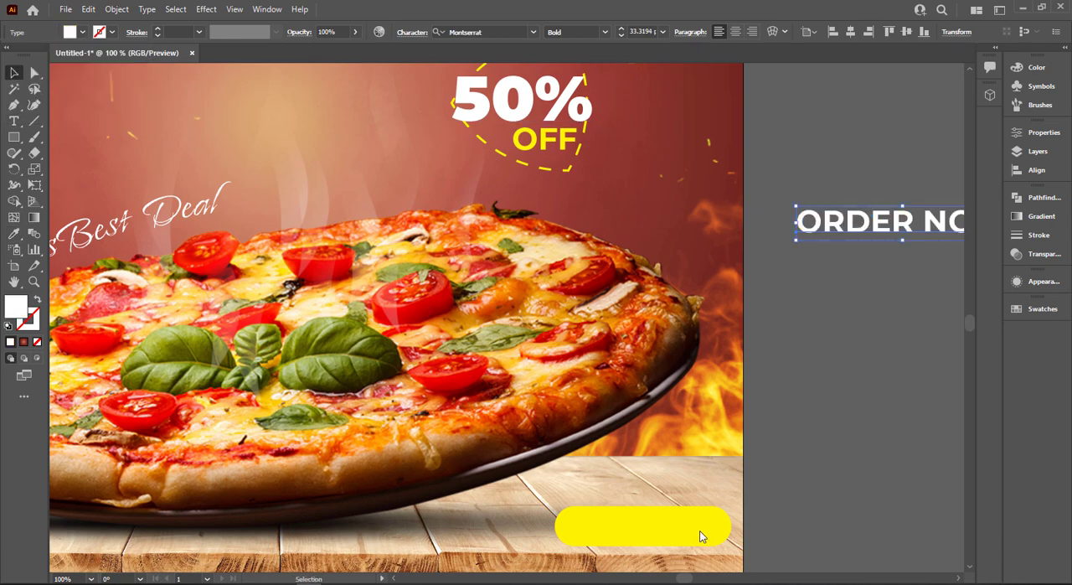
{"action": "left_click_drag", "start_coordinate": [846, 224], "coordinate": [648, 534]}
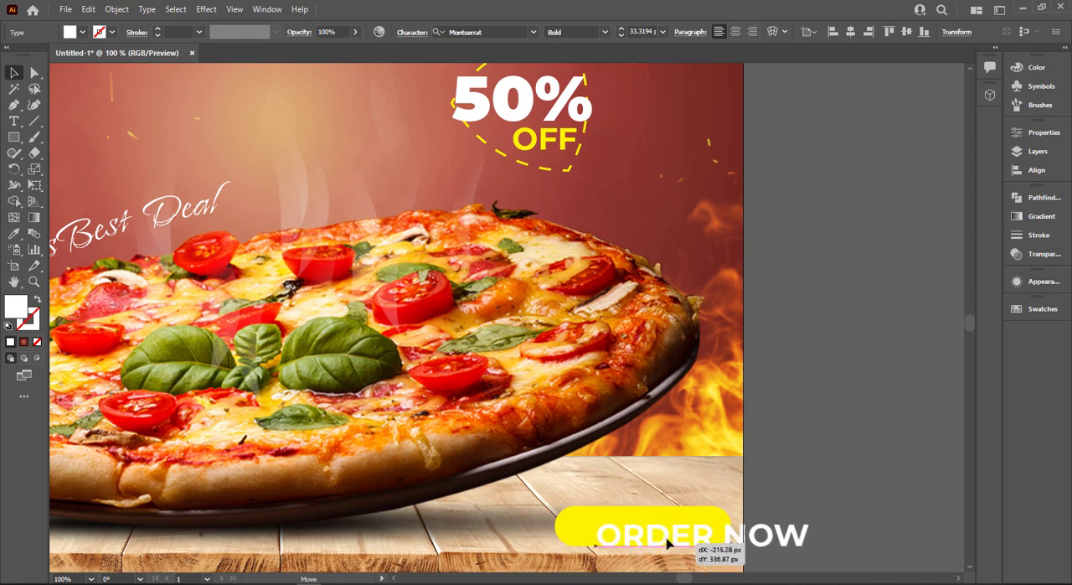
{"action": "left_click", "coordinate": [82, 32]}
{"action": "left_click", "coordinate": [36, 55]}
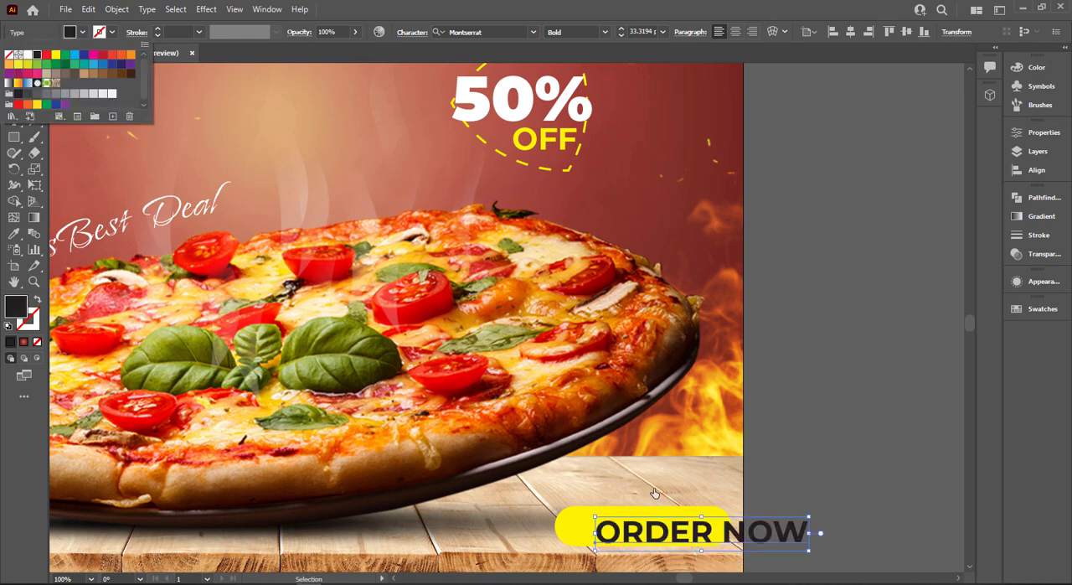
Shrink the "ORDER NOW" text to about 21 pt inside the yellow button and set its font style to ExtraBold
{"action": "left_click_drag", "start_coordinate": [809, 556], "coordinate": [712, 537]}
{"action": "left_click", "coordinate": [606, 32]}
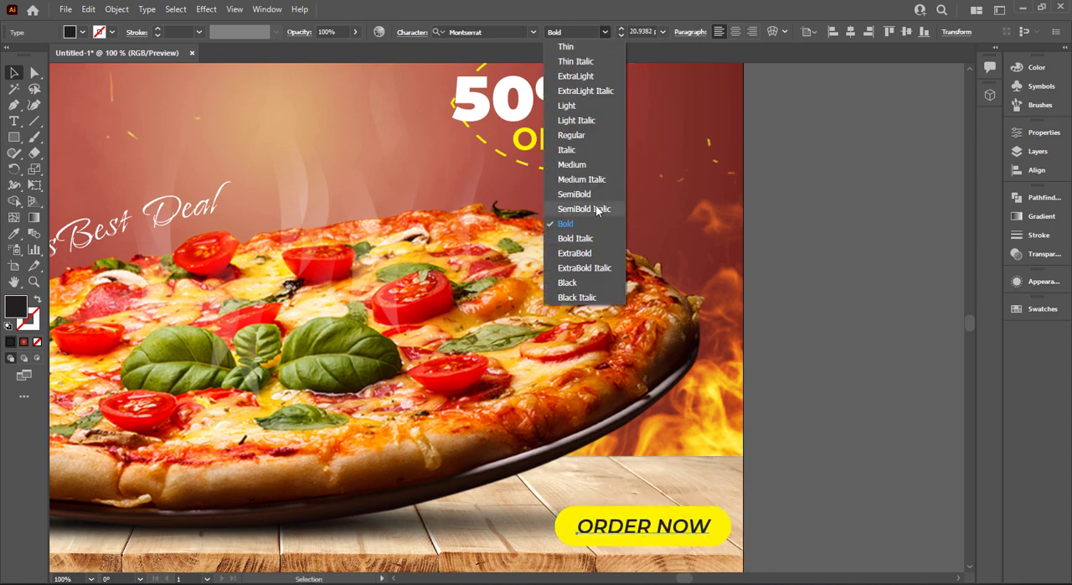
{"action": "key", "text": "Escape"}
{"action": "left_click", "coordinate": [840, 513]}
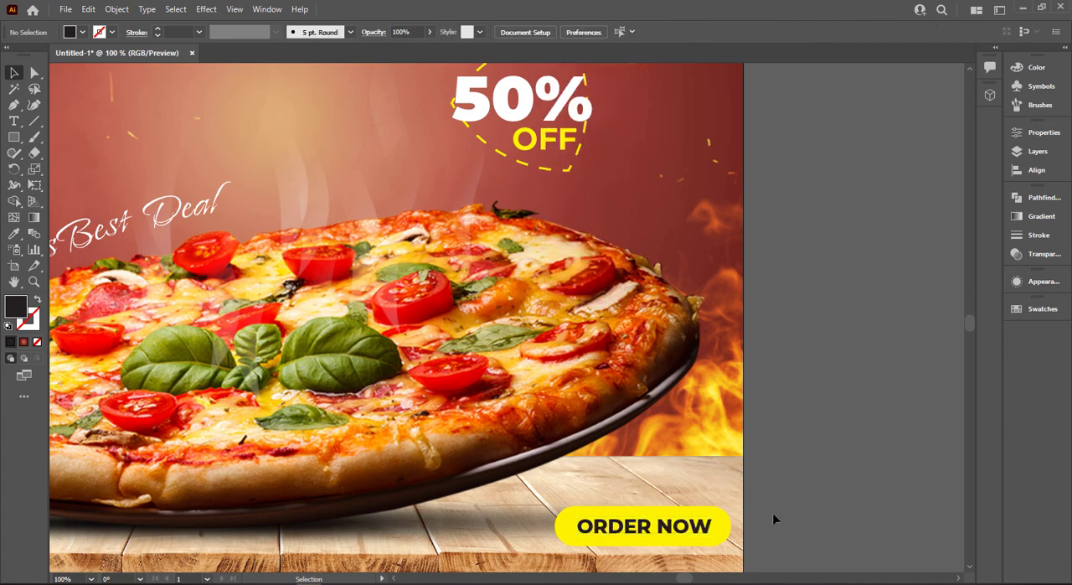
Apply a Multiply drop shadow to the yellow button with 75% opacity, 7 px X and Y offsets and 5 px blur
{"action": "left_click", "coordinate": [727, 530]}
{"action": "left_click", "coordinate": [206, 9]}
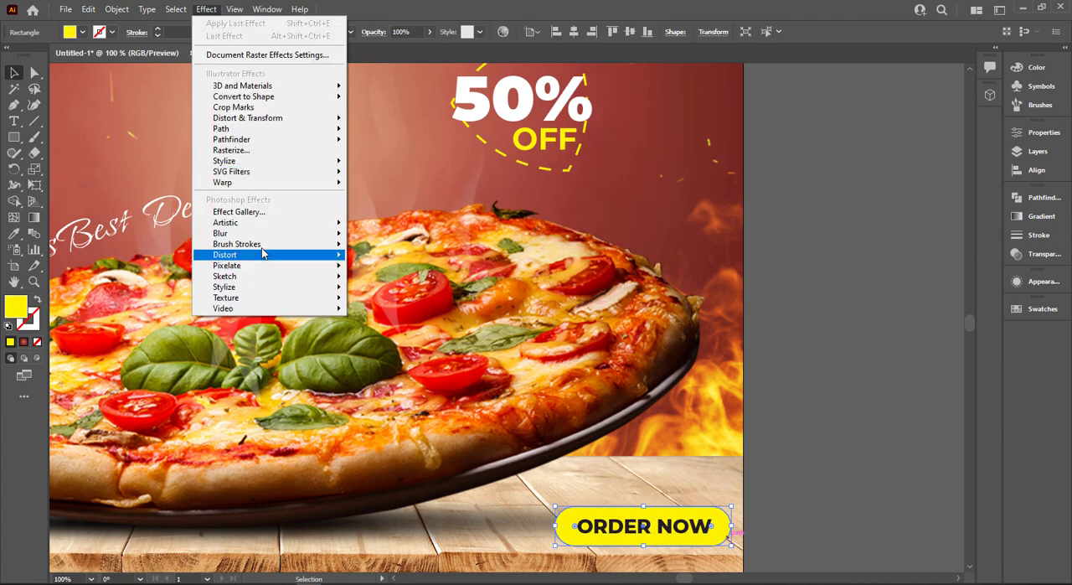
{"action": "mouse_move", "coordinate": [285, 161]}
{"action": "left_click", "coordinate": [392, 163]}
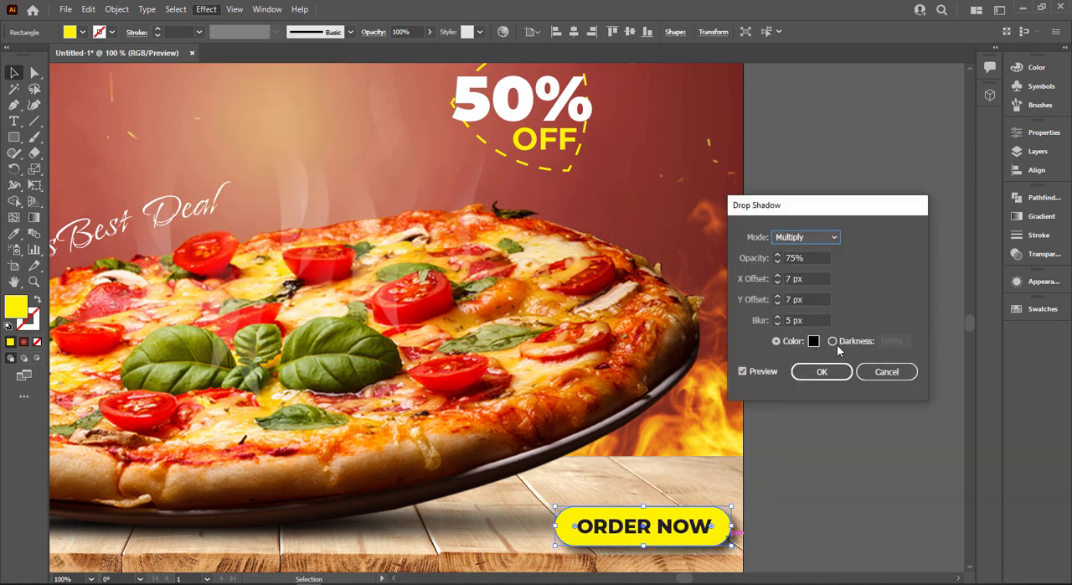
{"action": "left_click", "coordinate": [823, 374]}
{"action": "left_click", "coordinate": [828, 432]}
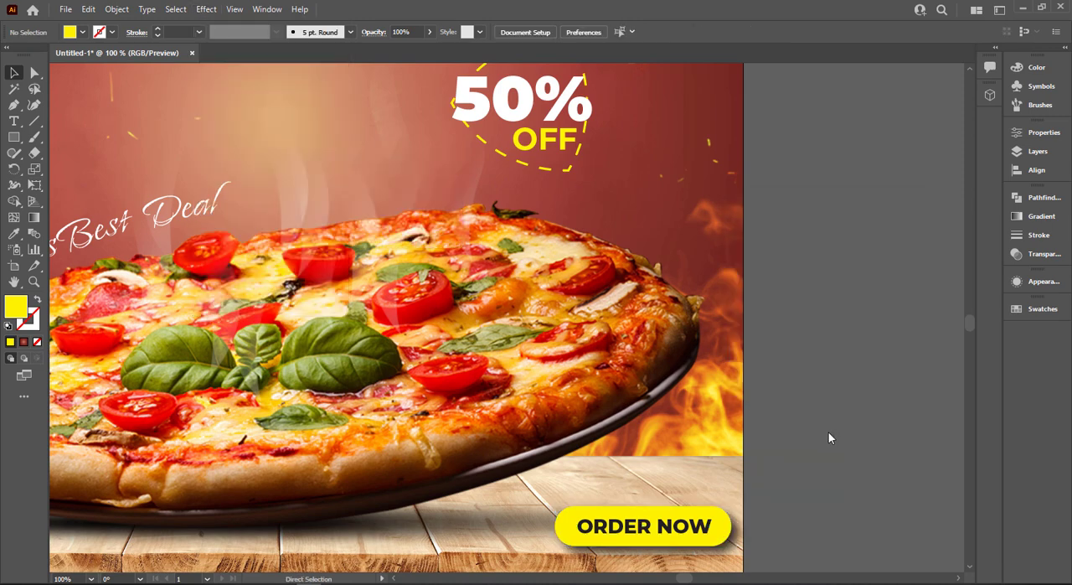
Duplicate the "ORDER NOW" text onto the left end of the wooden table
{"action": "key", "text": "ctrl+0"}
{"action": "scroll", "coordinate": [149, 421], "scroll_direction": "up", "scroll_amount": 1}
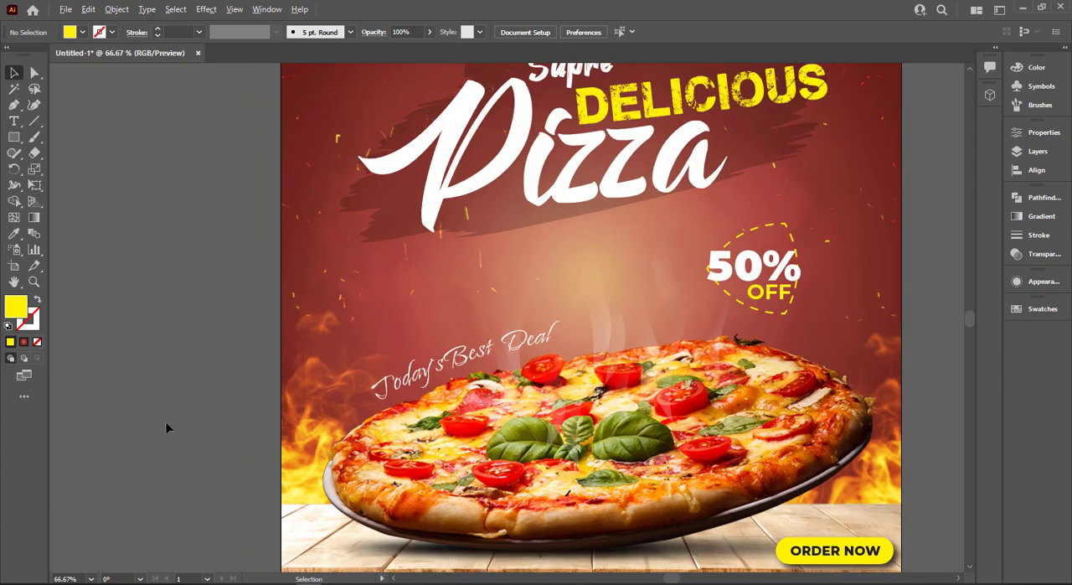
{"action": "scroll", "coordinate": [169, 421], "scroll_direction": "down", "scroll_amount": 3}
{"action": "scroll", "coordinate": [168, 422], "scroll_direction": "up", "scroll_amount": 1}
{"action": "scroll", "coordinate": [200, 422], "scroll_direction": "down", "scroll_amount": 4}
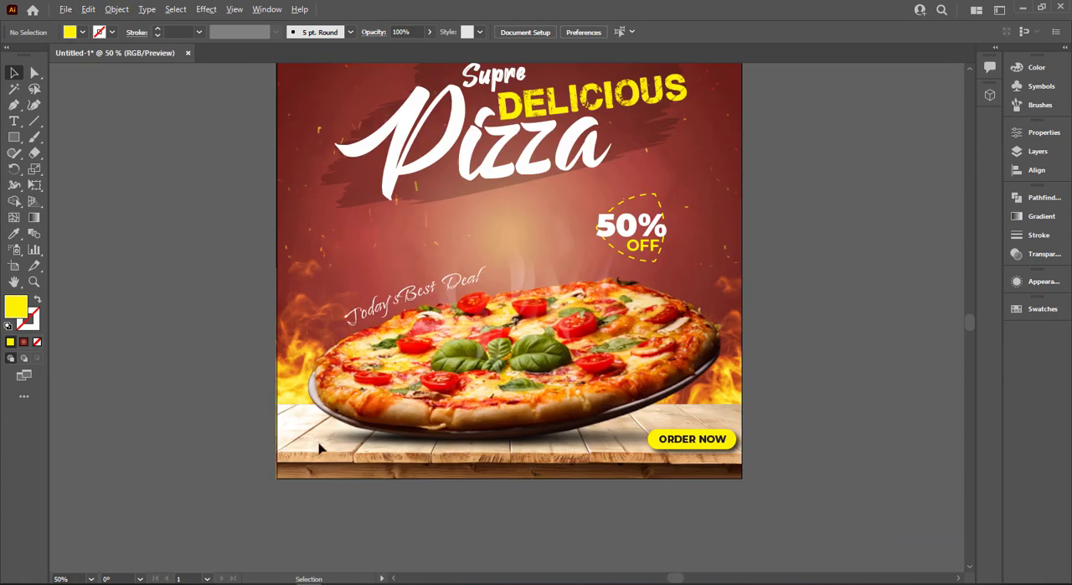
{"action": "left_click_drag", "start_coordinate": [682, 443], "coordinate": [314, 446]}
Try yellow and red fills on the duplicated "ORDER NOW" text
{"action": "left_click", "coordinate": [82, 32]}
{"action": "left_click", "coordinate": [53, 59]}
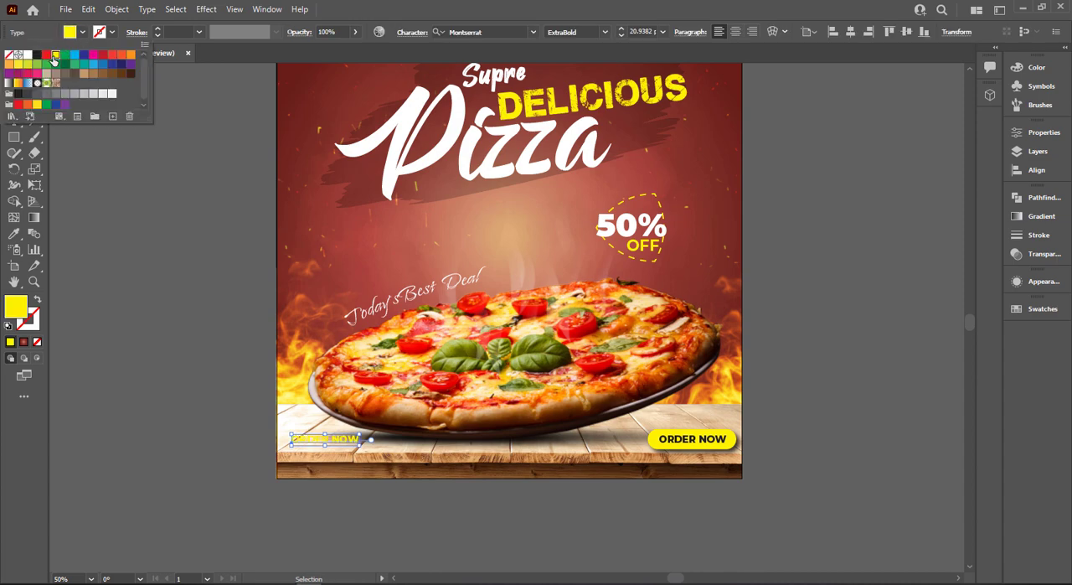
{"action": "left_click", "coordinate": [111, 59]}
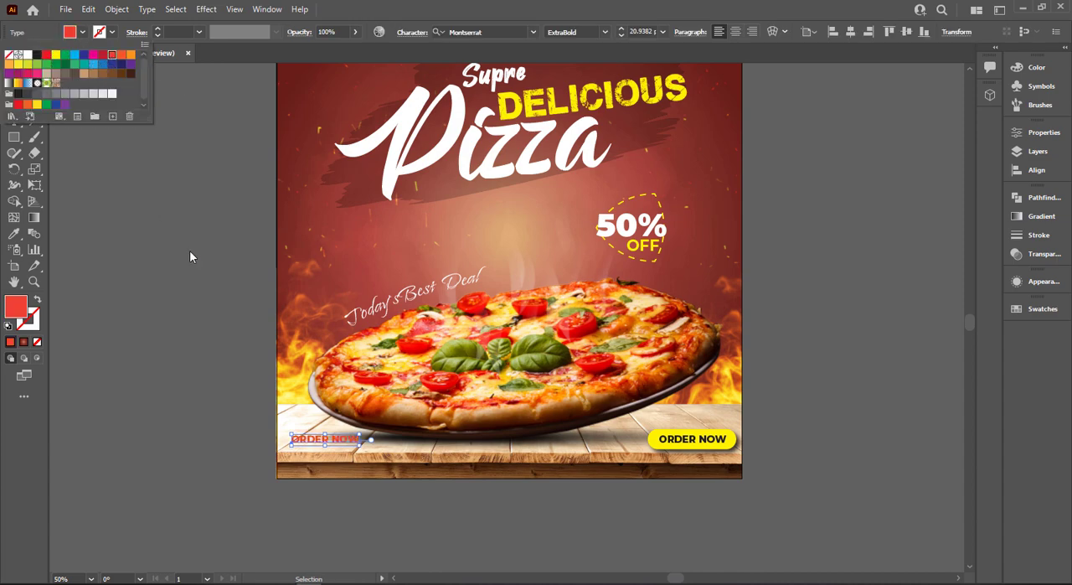
{"action": "key", "text": "Escape"}
Fill the duplicated "ORDER NOW" text with the dark red sampled from the 671d19 colour swatch beside the artboard
{"action": "scroll", "coordinate": [190, 252], "scroll_direction": "down", "scroll_amount": 2}
{"action": "scroll", "coordinate": [189, 257], "scroll_direction": "up", "scroll_amount": 2}
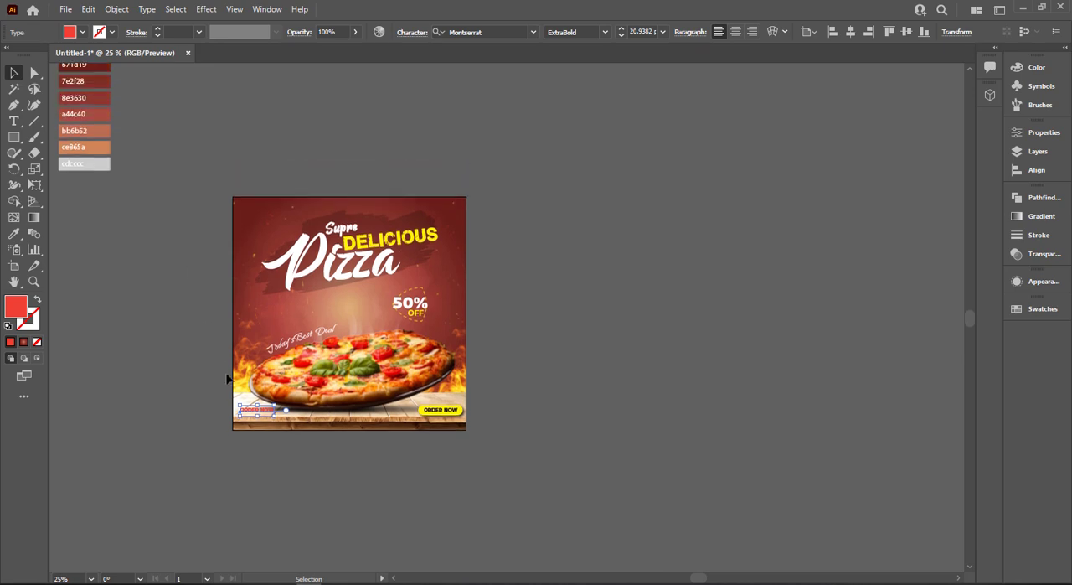
{"action": "key", "text": "i"}
{"action": "scroll", "coordinate": [114, 100], "scroll_direction": "up", "scroll_amount": 1}
{"action": "left_click", "coordinate": [88, 81]}
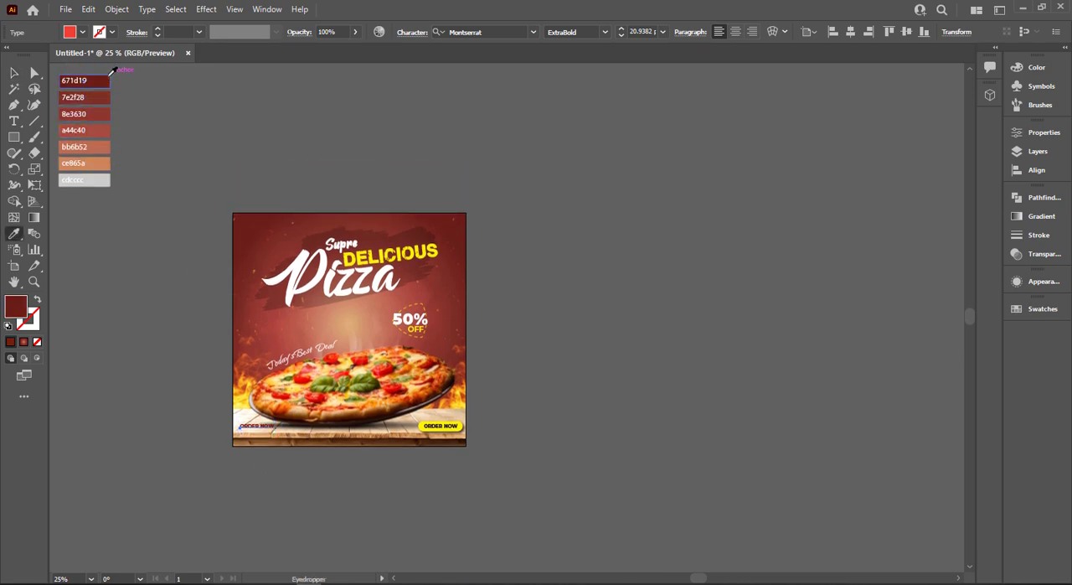
{"action": "left_click", "coordinate": [14, 73]}
{"action": "left_click", "coordinate": [150, 337]}
Nudge the dark red text copy slightly closer to the artboard's left edge on the table
{"action": "scroll", "coordinate": [175, 390], "scroll_direction": "up", "scroll_amount": 4}
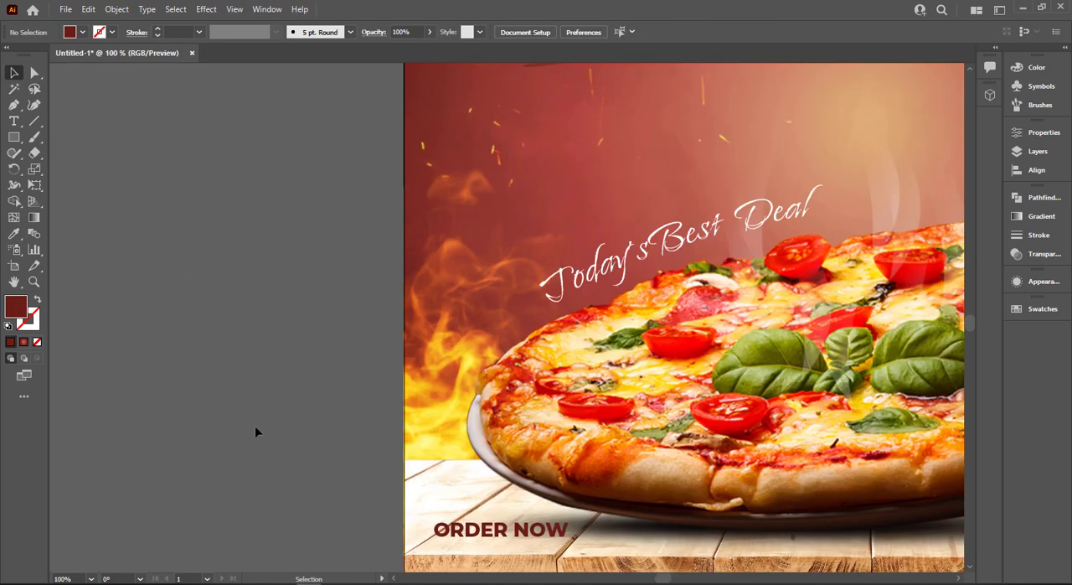
{"action": "left_click_drag", "start_coordinate": [427, 513], "coordinate": [390, 403]}
{"action": "left_click_drag", "start_coordinate": [450, 420], "coordinate": [436, 414]}
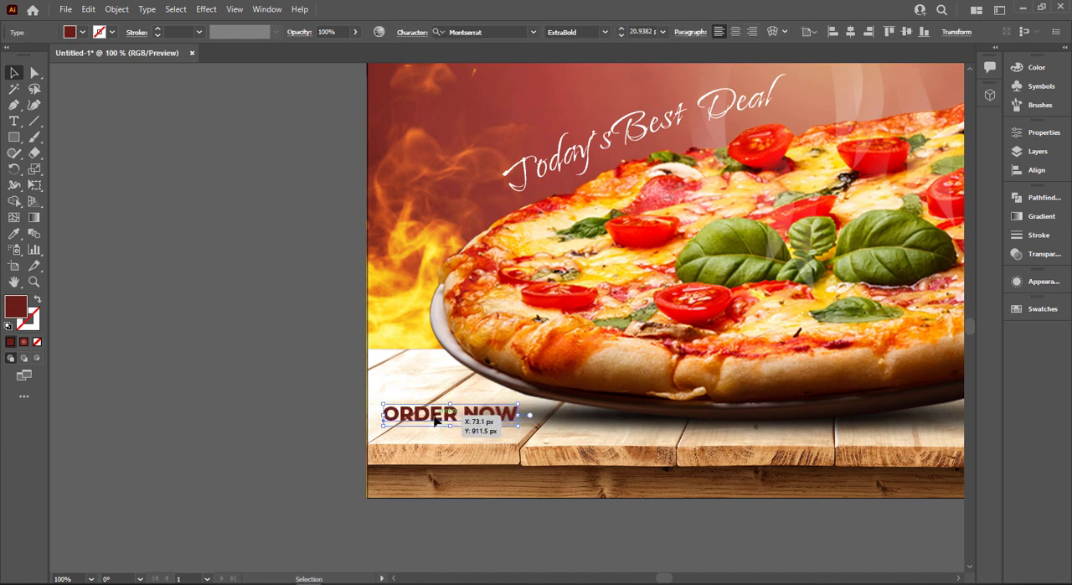
Replace the dark red text on the table with "Contact:" and enter the contact's phone number on a second line
{"action": "key", "text": "t"}
{"action": "triple_click", "coordinate": [436, 419]}
{"action": "type", "text": "ntact"}
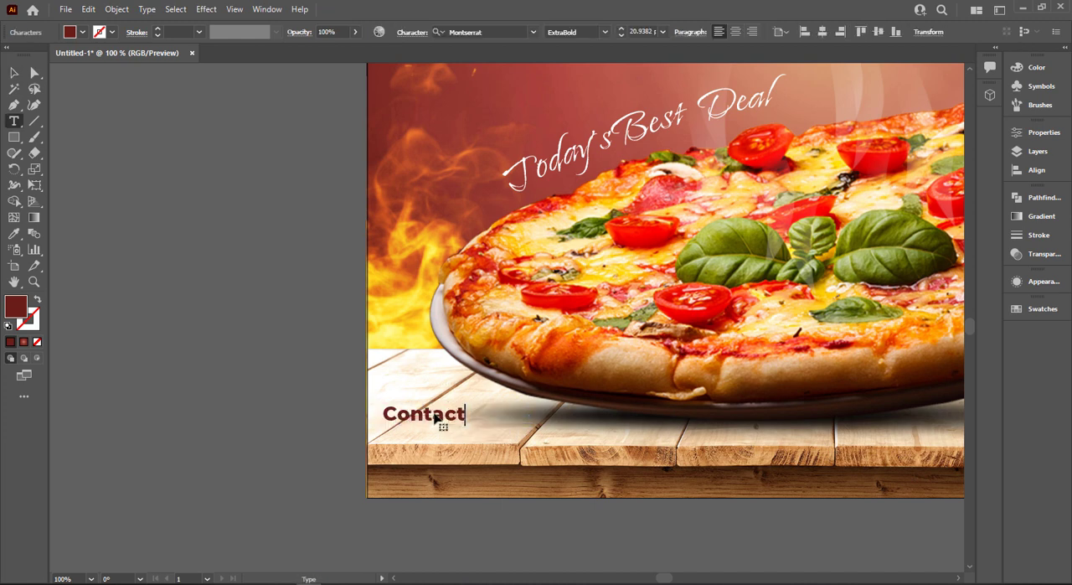
{"action": "type", "text": ":"}
{"action": "key", "text": "Return"}
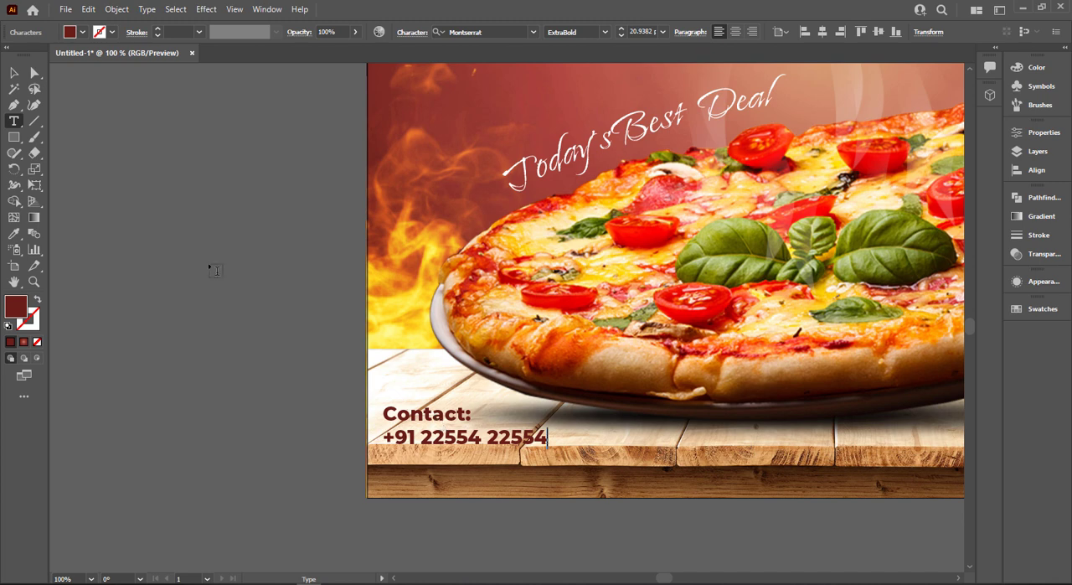
Finish editing the contact text and try a black fill on it
{"action": "key", "text": "Escape"}
{"action": "left_click_drag", "start_coordinate": [424, 438], "coordinate": [427, 440]}
{"action": "left_click", "coordinate": [226, 447]}
{"action": "left_click", "coordinate": [464, 439]}
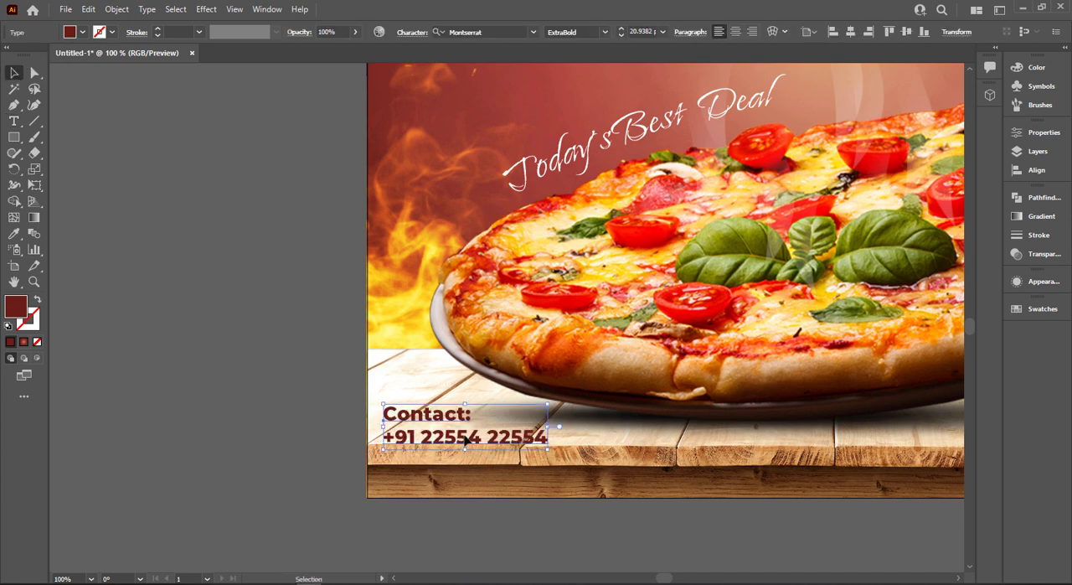
{"action": "left_click", "coordinate": [82, 32]}
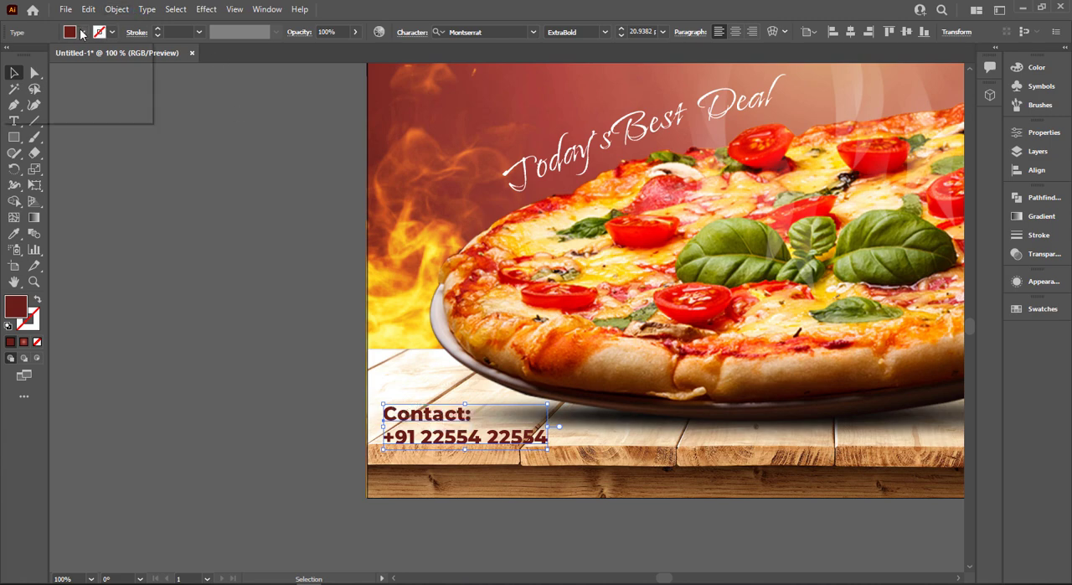
{"action": "left_click", "coordinate": [35, 56]}
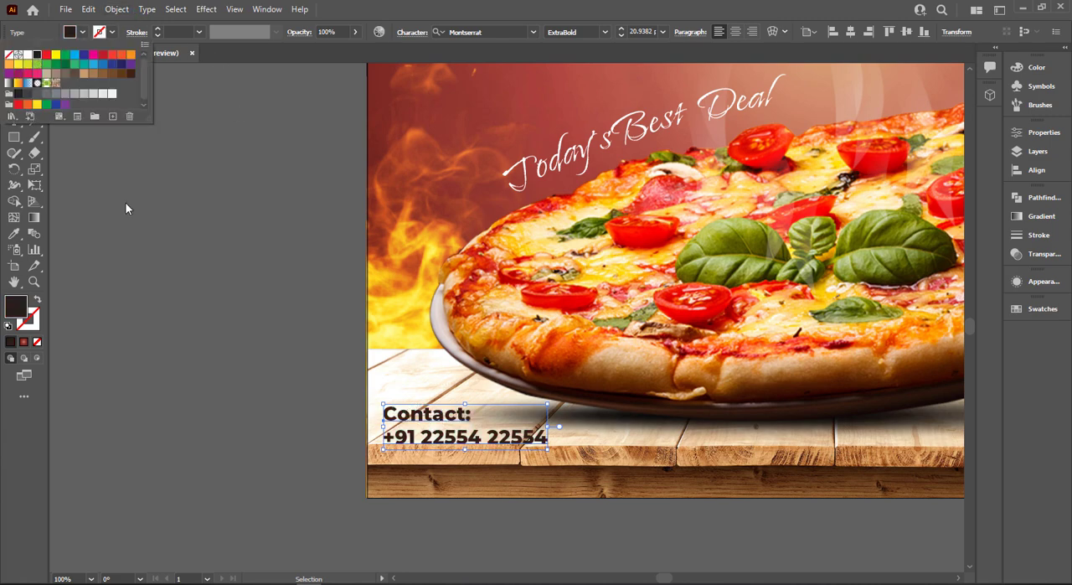
{"action": "key", "text": "Escape"}
{"action": "key", "text": "ctrl+0"}
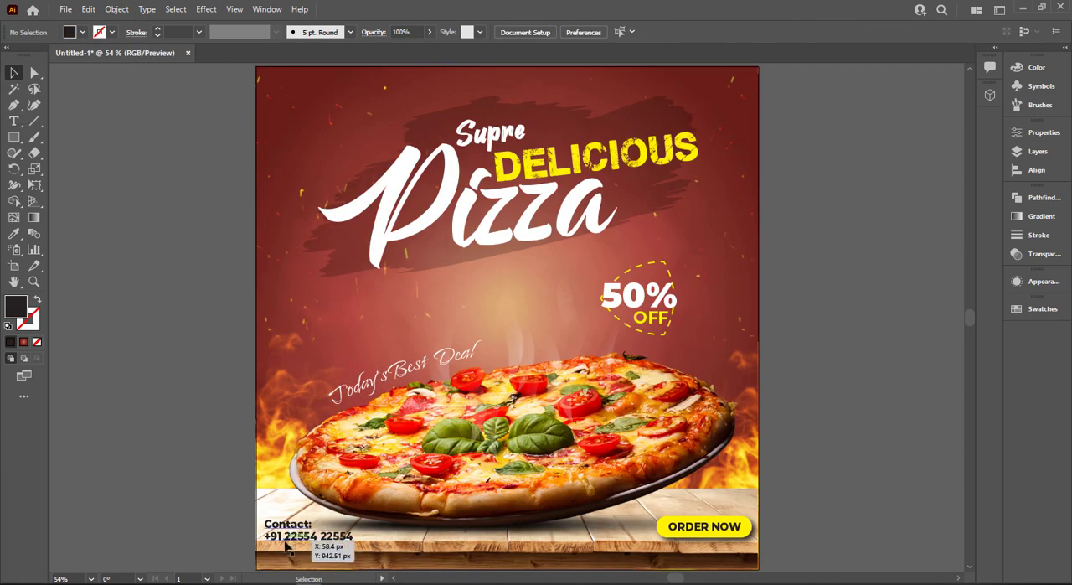
Sample the yellow of the "ORDER NOW" button for the contact text and use it as the stroke instead of the fill
{"action": "scroll", "coordinate": [76, 287], "scroll_direction": "up", "scroll_amount": 1}
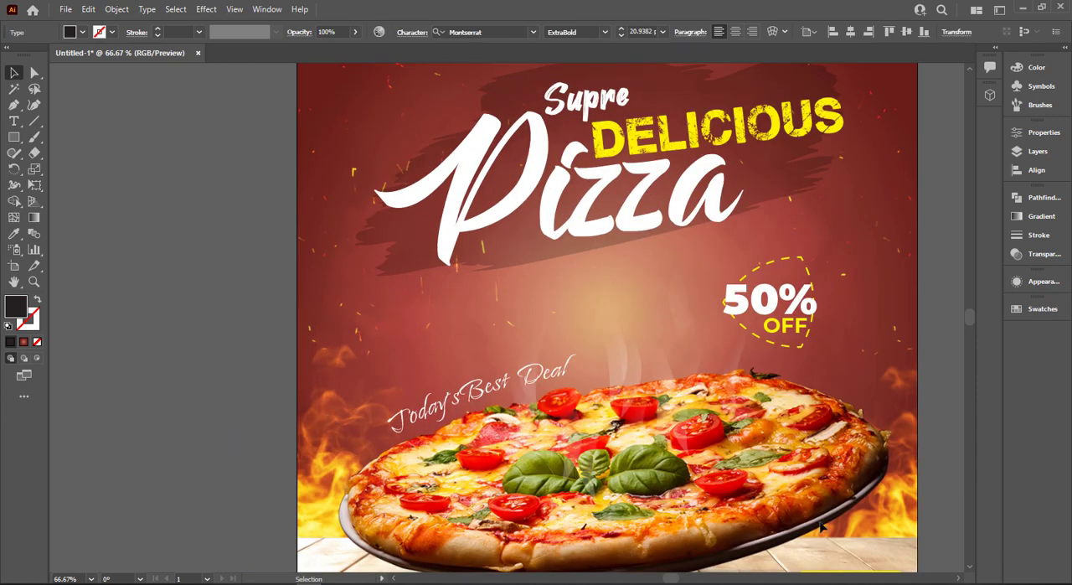
{"action": "key", "text": "i"}
{"action": "scroll", "coordinate": [914, 523], "scroll_direction": "down", "scroll_amount": 1}
{"action": "left_click", "coordinate": [903, 544]}
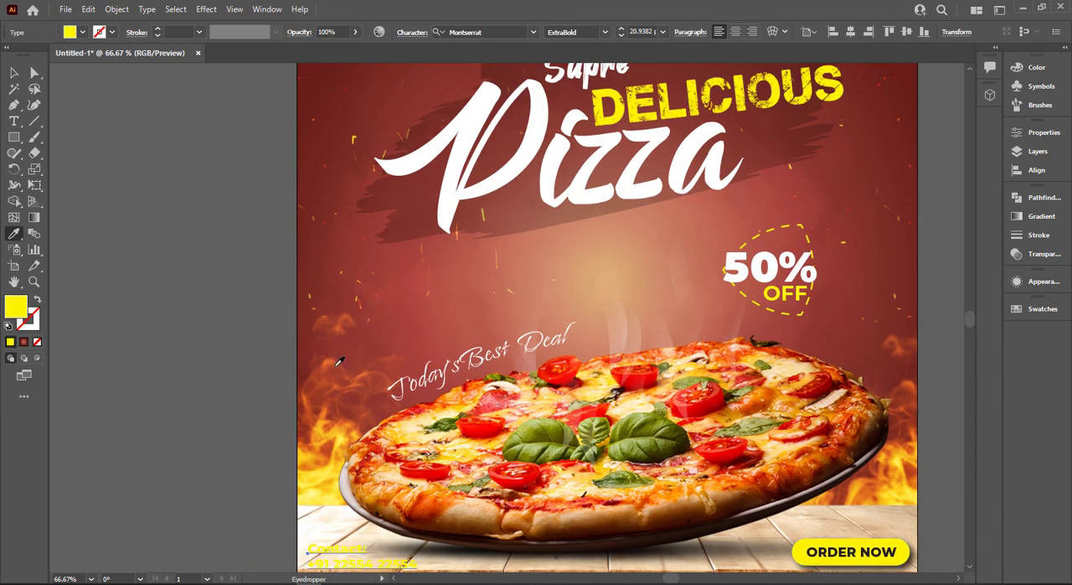
{"action": "left_click", "coordinate": [36, 299]}
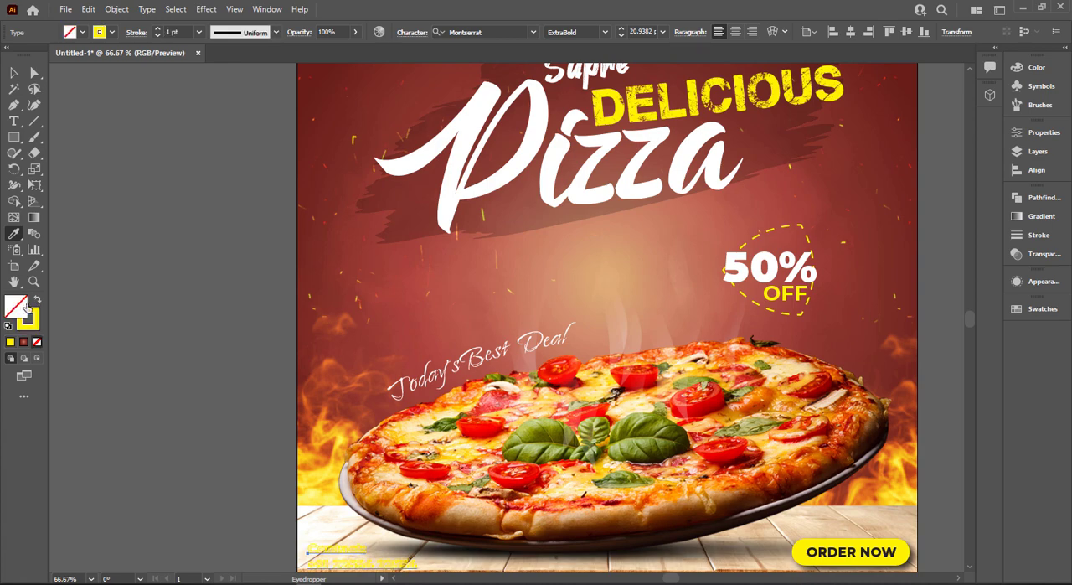
Fill the contact text with the dark maroon colour 440000
{"action": "double_click", "coordinate": [17, 308]}
{"action": "left_click_drag", "start_coordinate": [519, 263], "coordinate": [661, 344]}
{"action": "left_click_drag", "start_coordinate": [638, 219], "coordinate": [656, 215]}
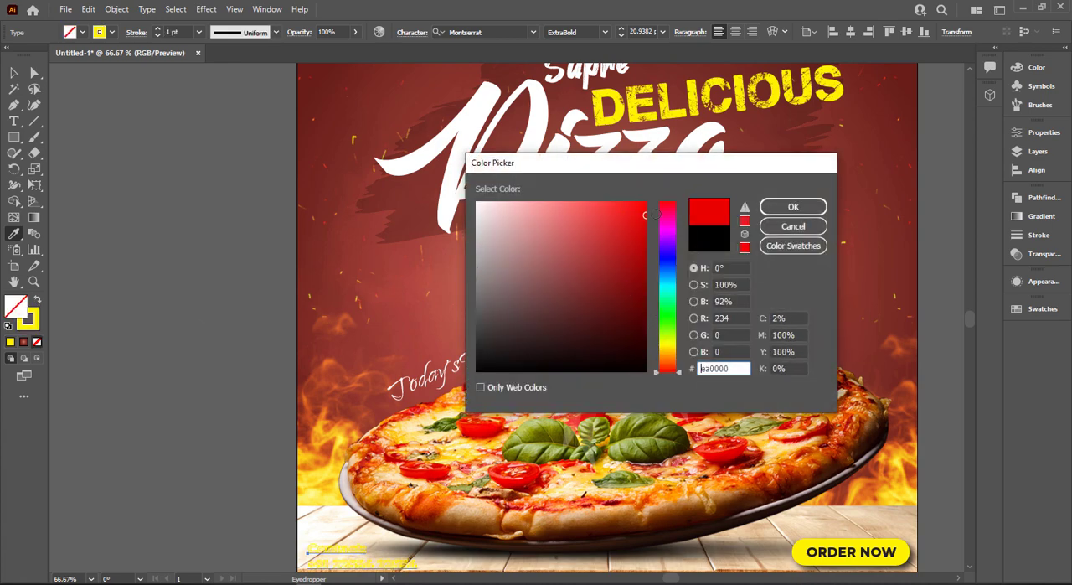
{"action": "left_click_drag", "start_coordinate": [625, 312], "coordinate": [643, 325]}
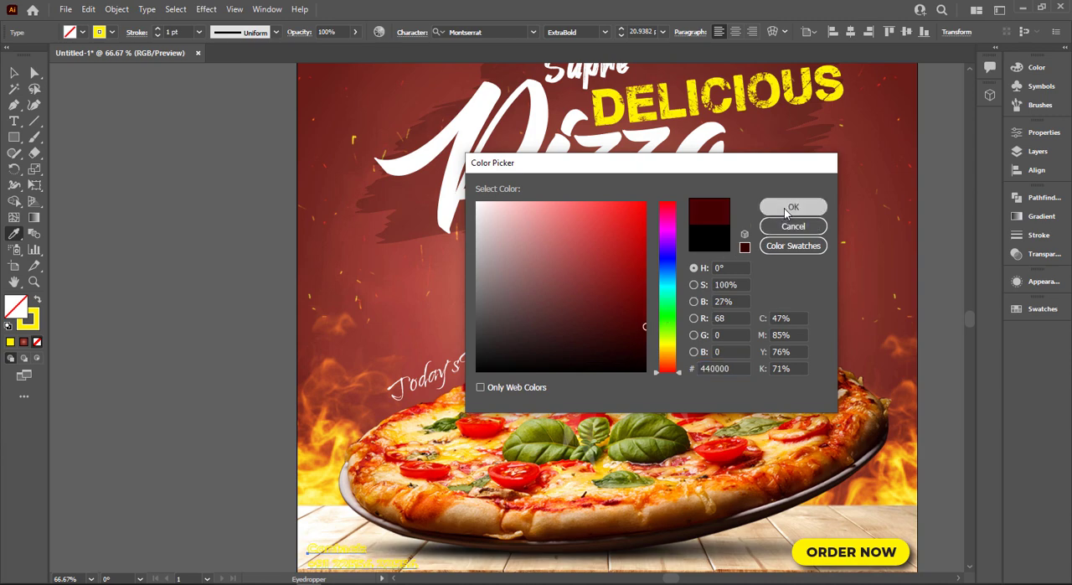
{"action": "left_click", "coordinate": [793, 207]}
{"action": "left_click", "coordinate": [14, 73]}
{"action": "left_click", "coordinate": [143, 296]}
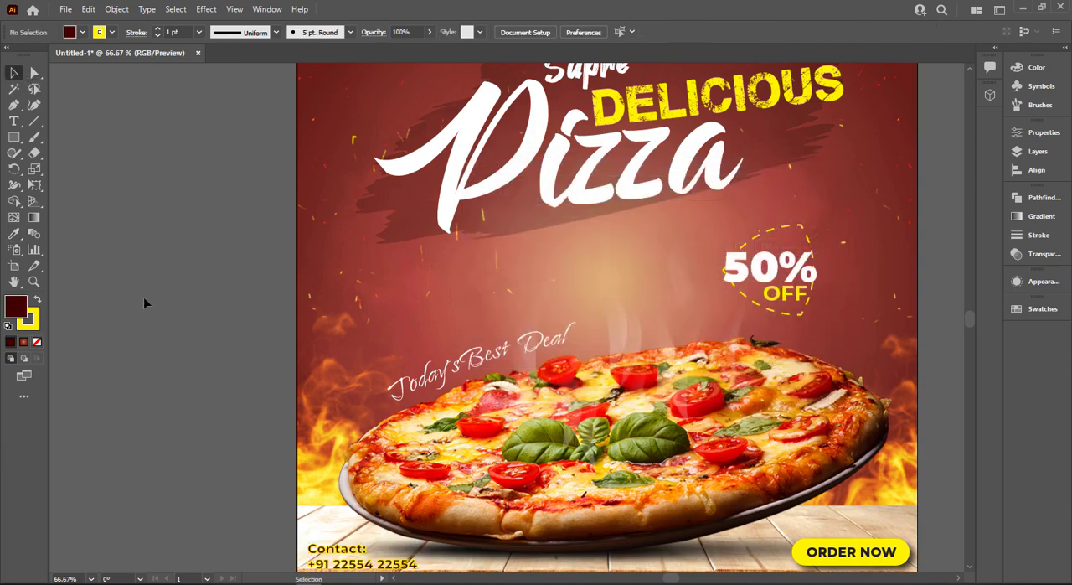
Reduce the contact text's yellow stroke to 0.5 pt and move the text slightly upward on the table
{"action": "key", "text": "ctrl+0"}
{"action": "left_click_drag", "start_coordinate": [274, 520], "coordinate": [275, 530]}
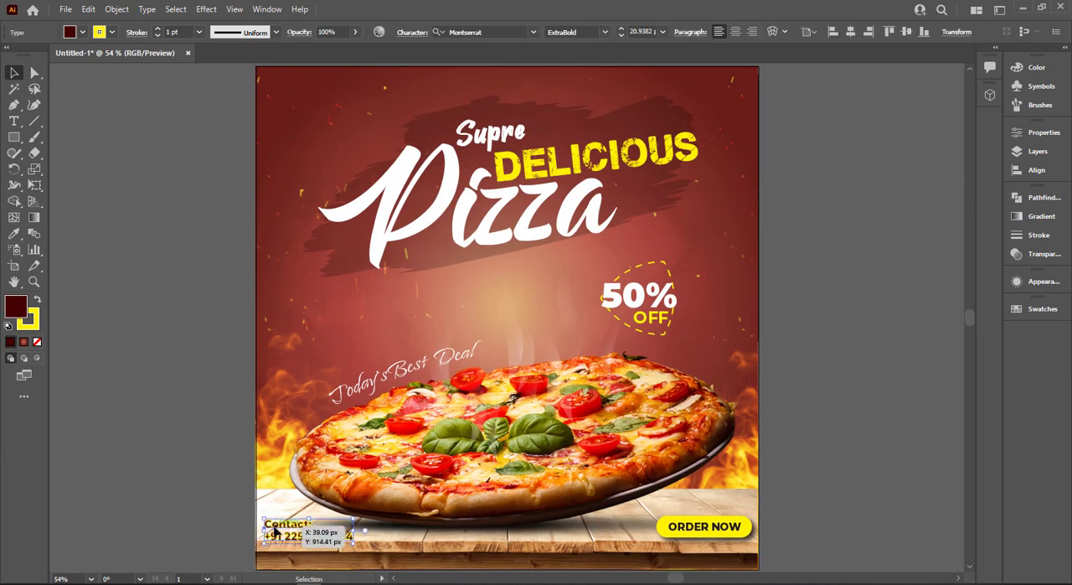
{"action": "left_click", "coordinate": [198, 32]}
{"action": "left_click", "coordinate": [210, 58]}
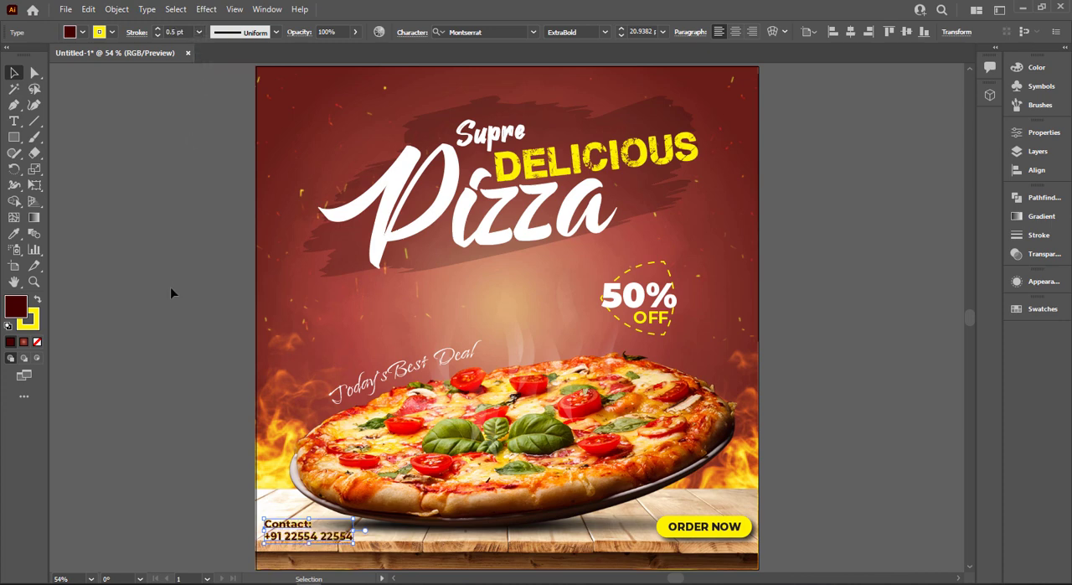
{"action": "left_click", "coordinate": [166, 335]}
{"action": "left_click_drag", "start_coordinate": [304, 540], "coordinate": [305, 535]}
{"action": "left_click", "coordinate": [196, 503]}
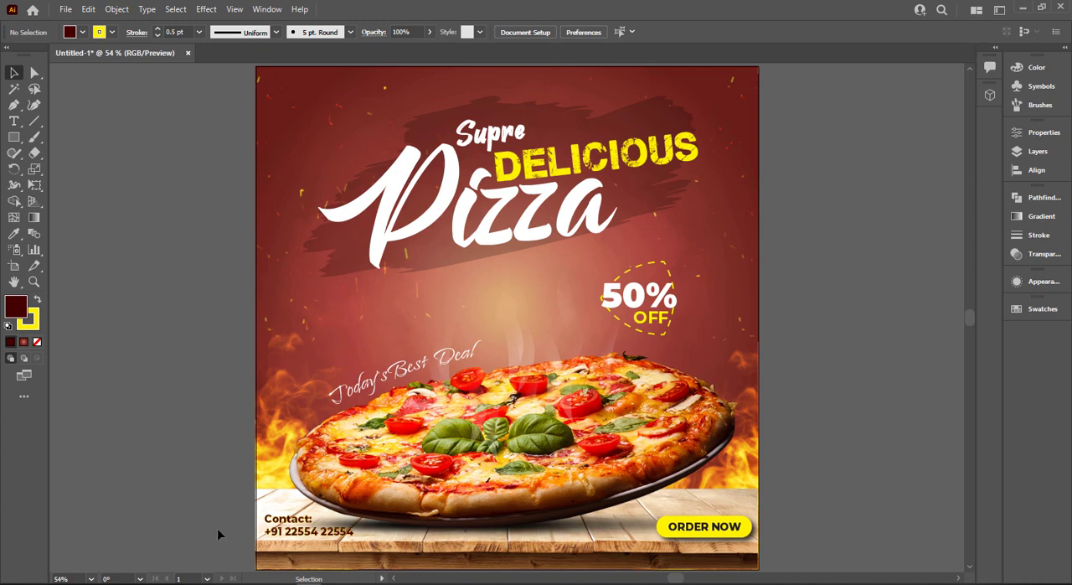
Start a Drop Shadow effect on the contact text with X and Y offsets of 2 px
{"action": "scroll", "coordinate": [218, 528], "scroll_direction": "up", "scroll_amount": 1}
{"action": "scroll", "coordinate": [226, 526], "scroll_direction": "down", "scroll_amount": 2}
{"action": "left_click", "coordinate": [314, 532]}
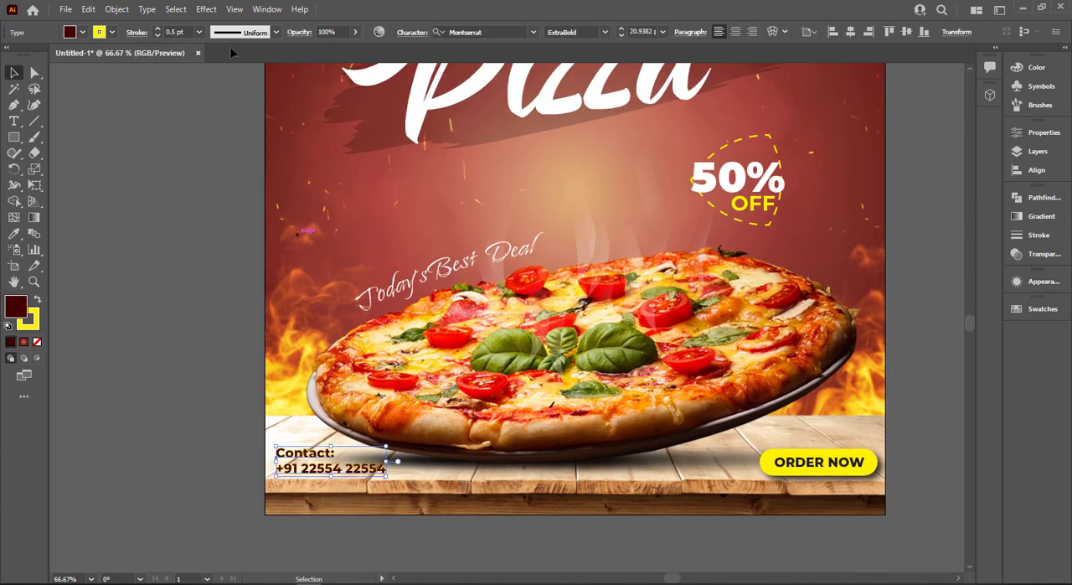
{"action": "left_click", "coordinate": [203, 9]}
{"action": "mouse_move", "coordinate": [276, 161]}
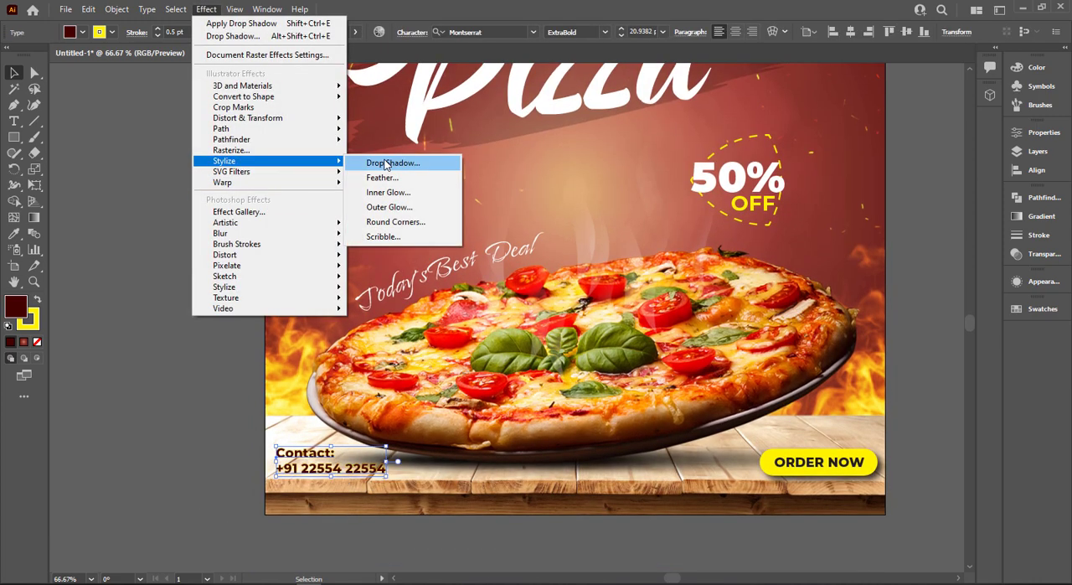
{"action": "left_click", "coordinate": [386, 163]}
{"action": "left_click", "coordinate": [778, 303]}
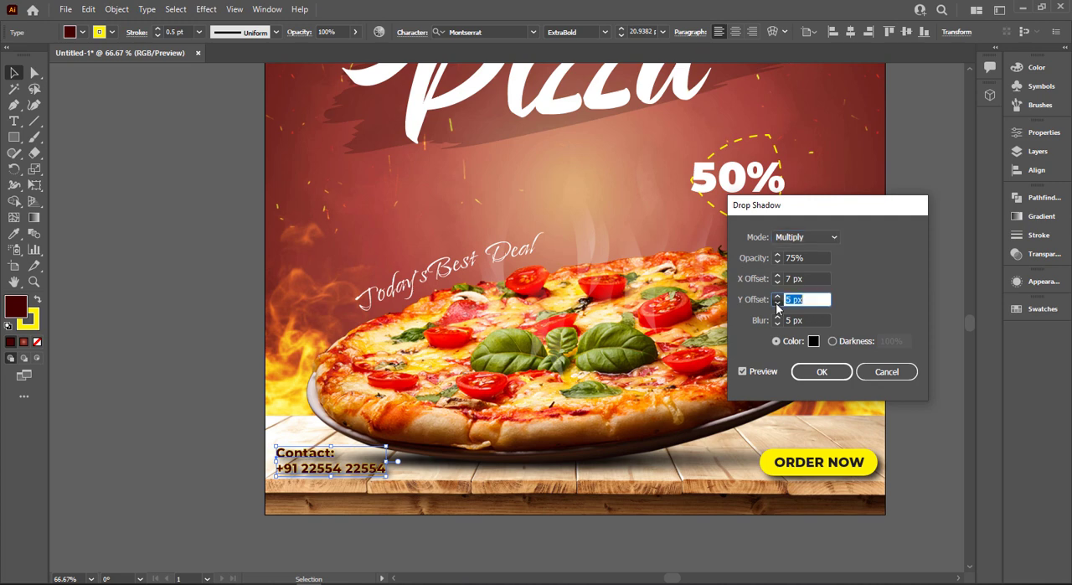
{"action": "double_click", "coordinate": [777, 304]}
{"action": "double_click", "coordinate": [778, 303]}
{"action": "left_click", "coordinate": [777, 282]}
{"action": "double_click", "coordinate": [777, 282]}
{"action": "left_click", "coordinate": [777, 283]}
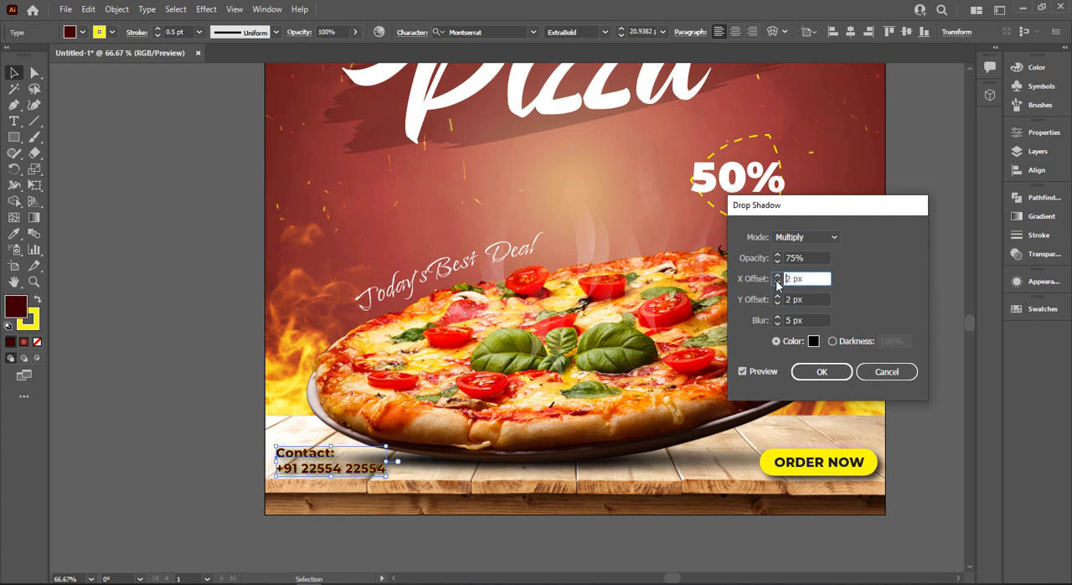
Try 4 px X and Y offsets with a 0 px blur on the contact text's drop shadow
{"action": "double_click", "coordinate": [777, 324]}
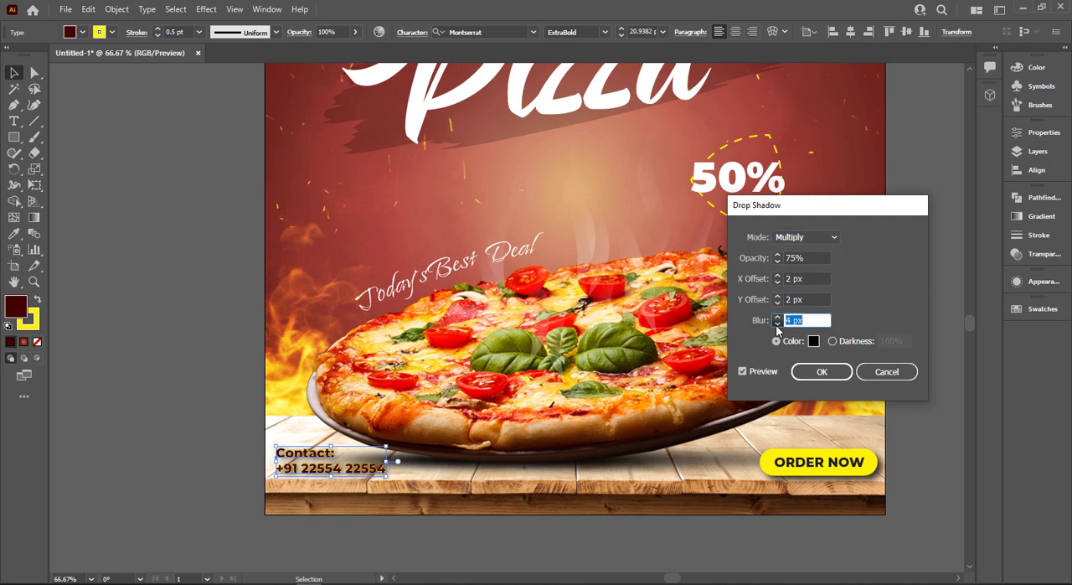
{"action": "left_click", "coordinate": [777, 324]}
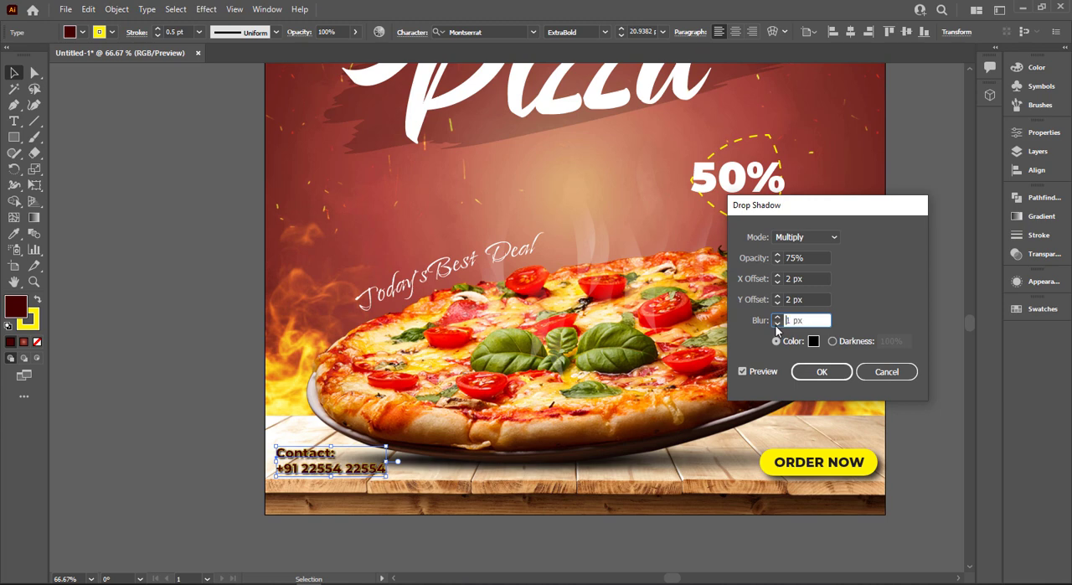
{"action": "left_click", "coordinate": [777, 276]}
{"action": "left_click", "coordinate": [778, 276]}
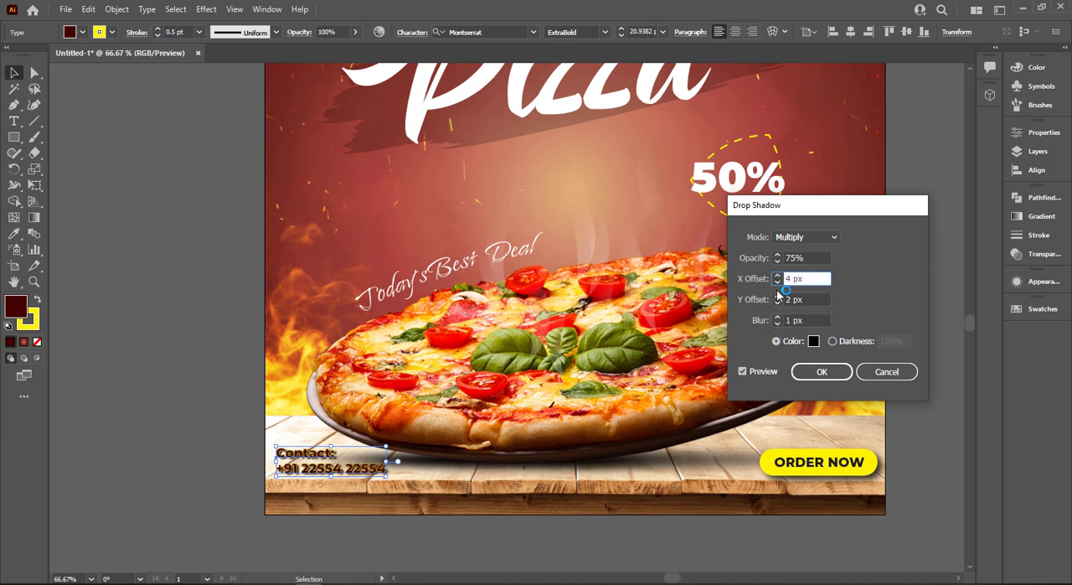
{"action": "double_click", "coordinate": [777, 295]}
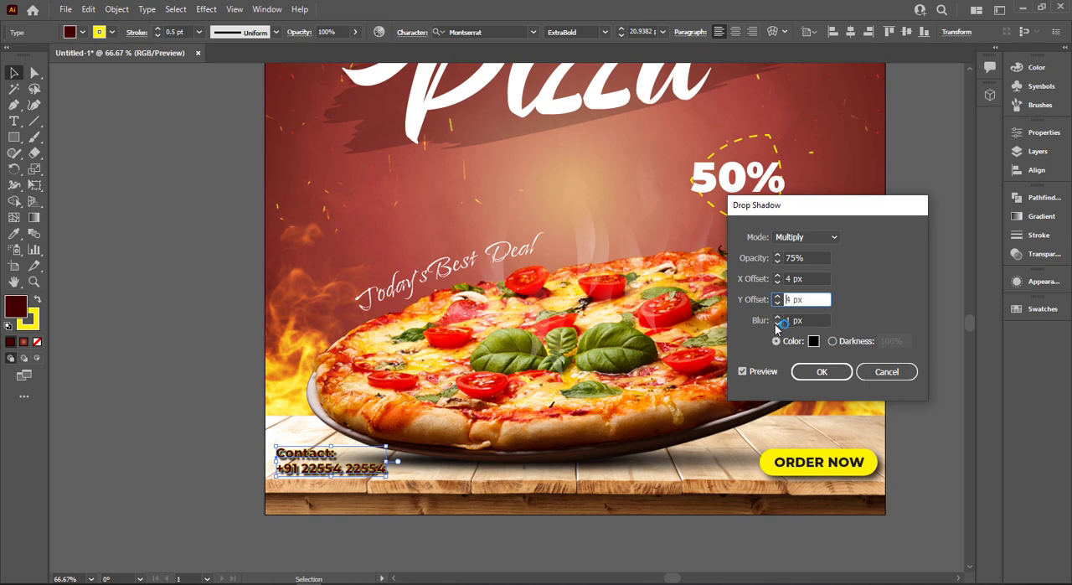
{"action": "left_click", "coordinate": [777, 324]}
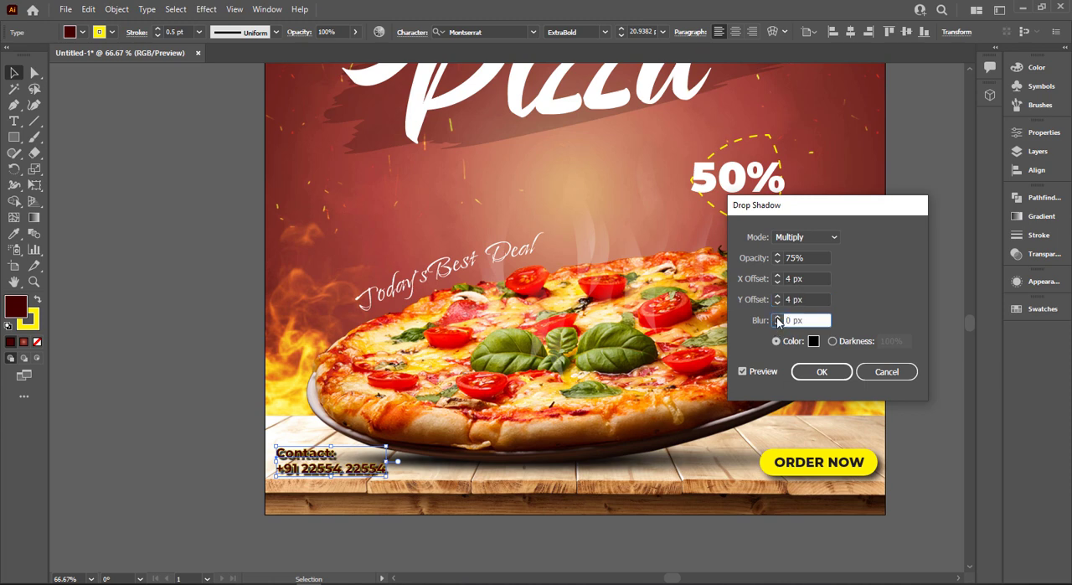
Set the shadow's blur to 2 px, both offsets to 1 px and opacity to 35%, and apply it to the contact text
{"action": "double_click", "coordinate": [778, 317]}
{"action": "left_click", "coordinate": [777, 303]}
{"action": "left_click", "coordinate": [777, 304]}
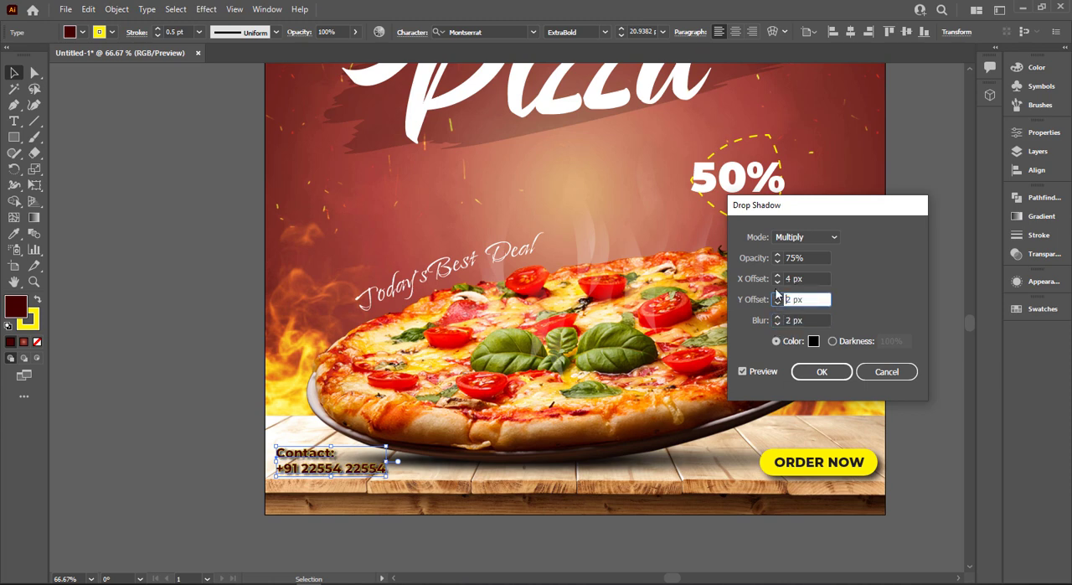
{"action": "left_click", "coordinate": [776, 283]}
{"action": "left_click", "coordinate": [776, 283]}
{"action": "left_click", "coordinate": [777, 303]}
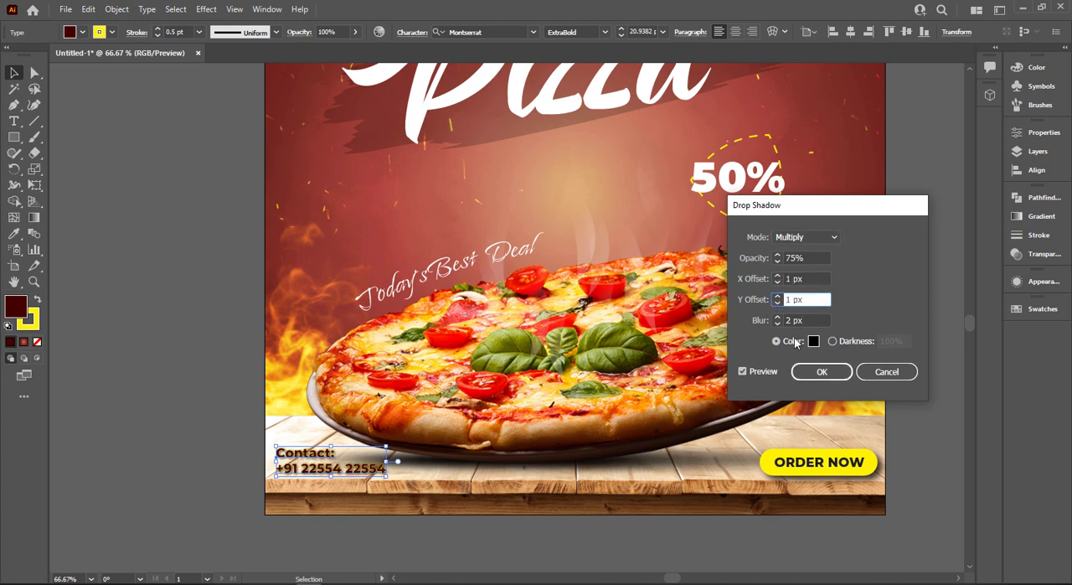
{"action": "left_click", "coordinate": [741, 258]}
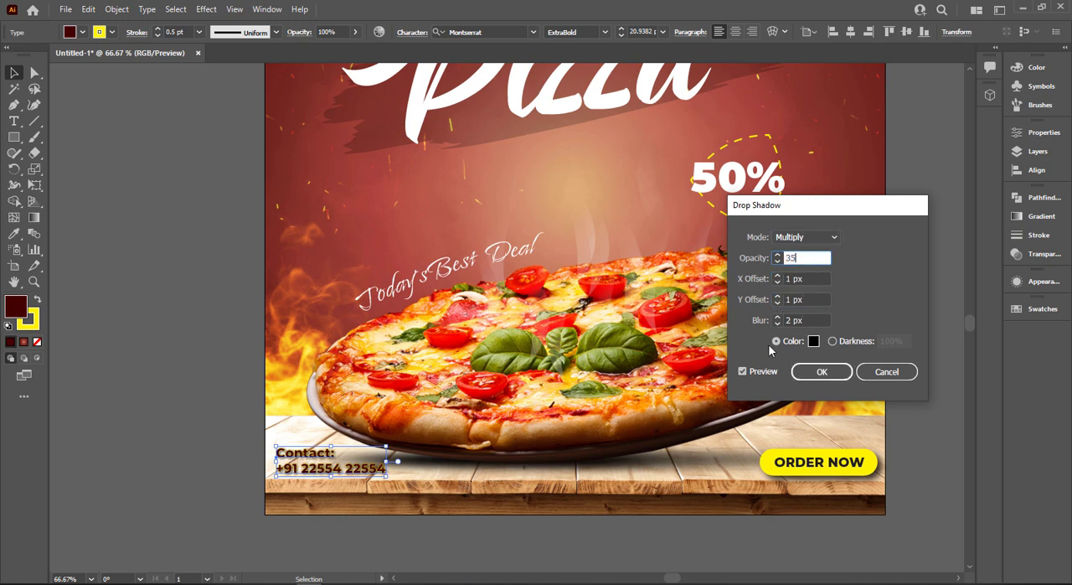
{"action": "left_click", "coordinate": [822, 371]}
{"action": "left_click", "coordinate": [248, 329]}
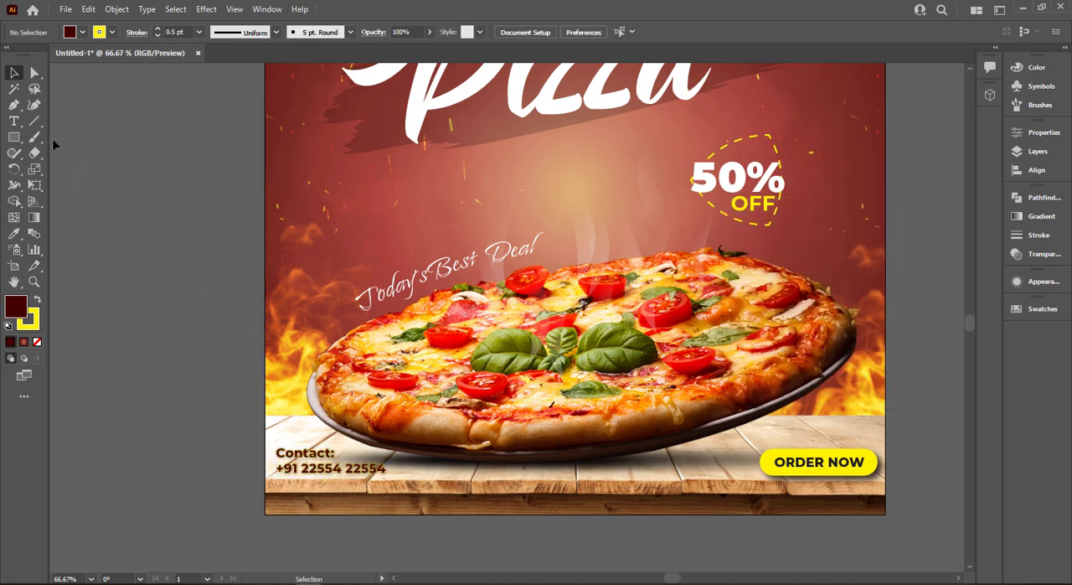
{"action": "left_click_drag", "start_coordinate": [772, 469], "coordinate": [543, 507]}
{"action": "triple_click", "coordinate": [557, 505]}
{"action": "type", "text": "www.yourwebsite.com"}
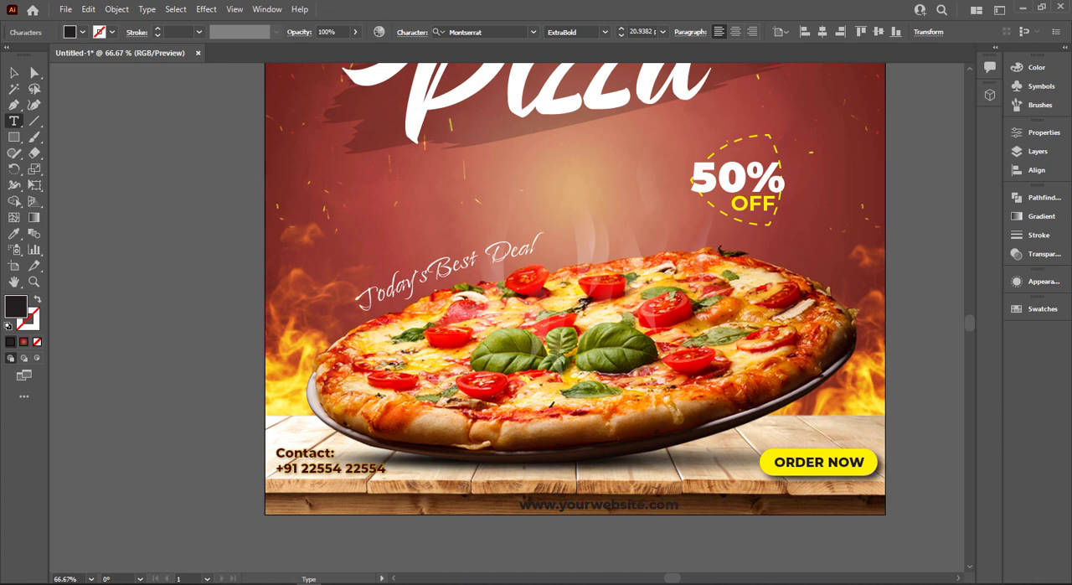
Fill the website text with white and set its font style to Montserrat Regular
{"action": "left_click", "coordinate": [13, 73]}
{"action": "left_click", "coordinate": [82, 32]}
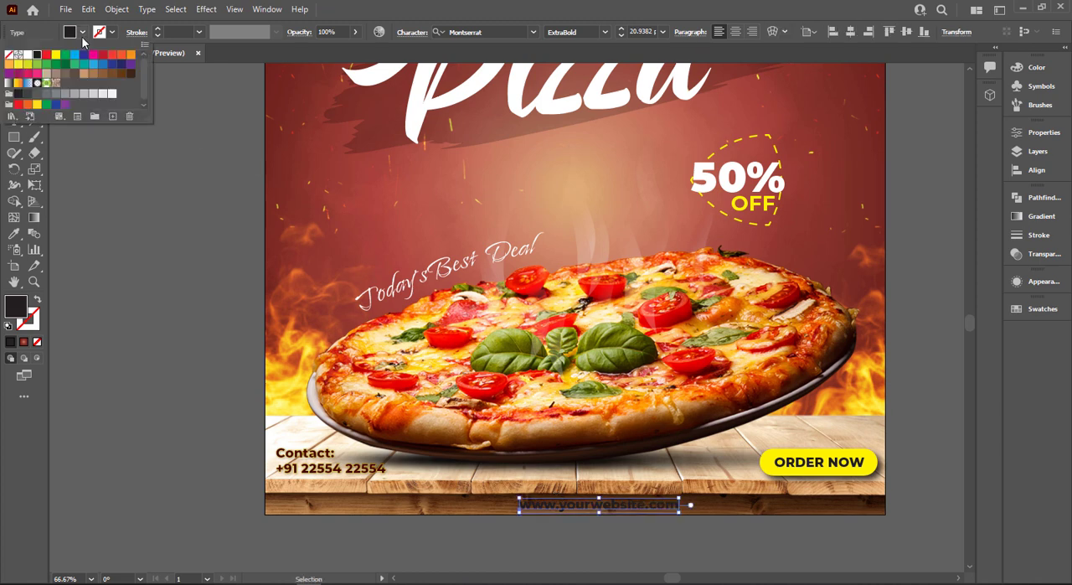
{"action": "left_click", "coordinate": [28, 55]}
{"action": "left_click", "coordinate": [605, 32]}
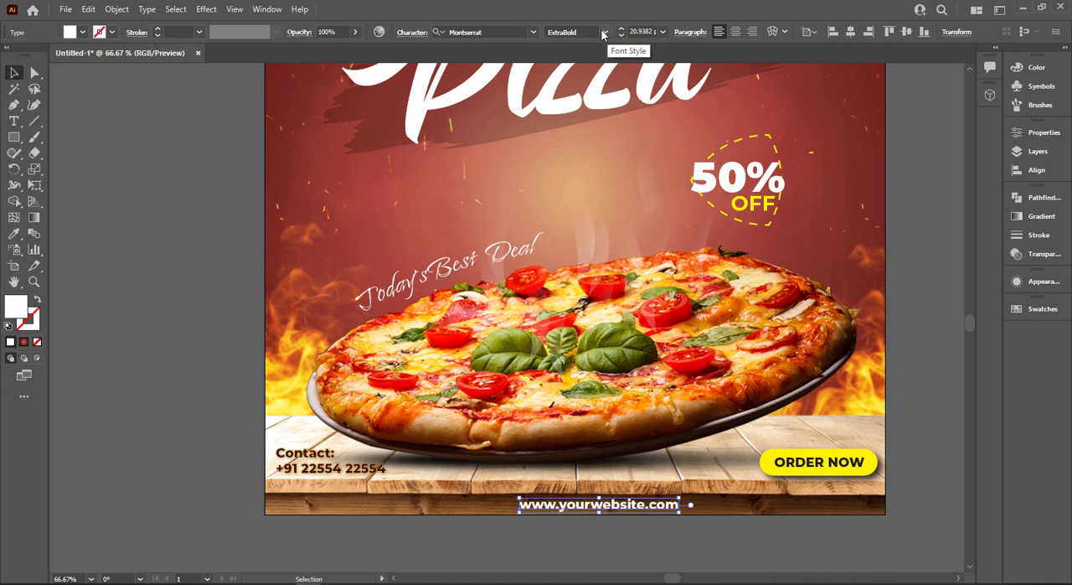
{"action": "left_click", "coordinate": [605, 32]}
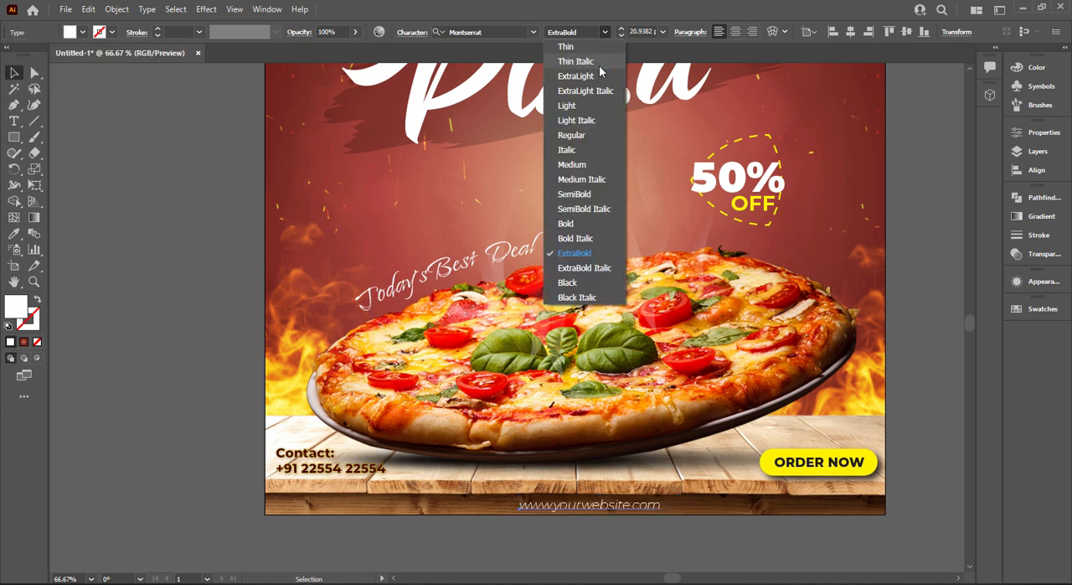
{"action": "left_click", "coordinate": [586, 135]}
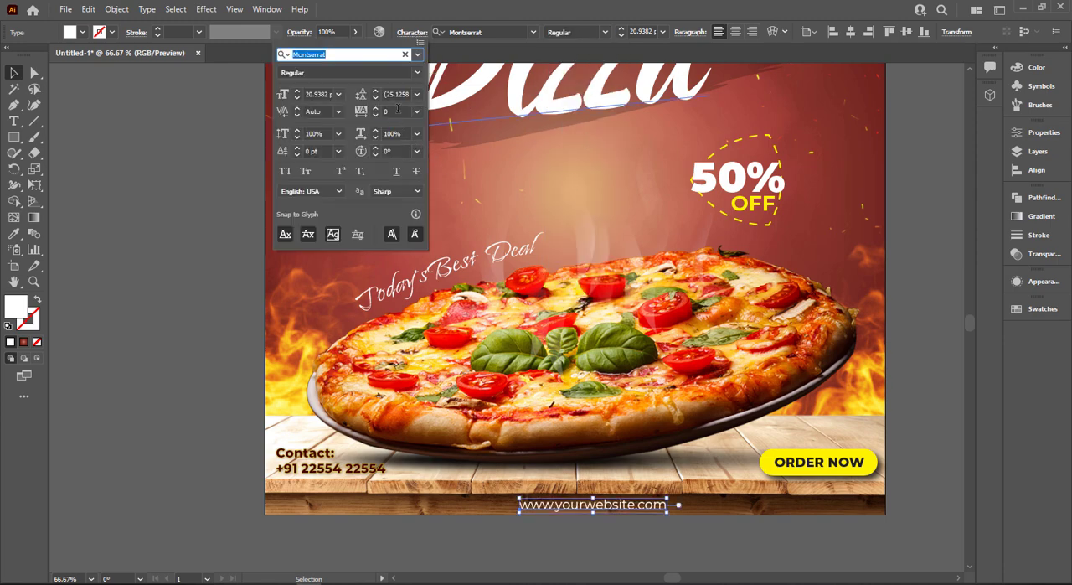
Widen the website text's letter tracking and set its font size to 17 pt
{"action": "left_click", "coordinate": [396, 110]}
{"action": "key", "text": "Return"}
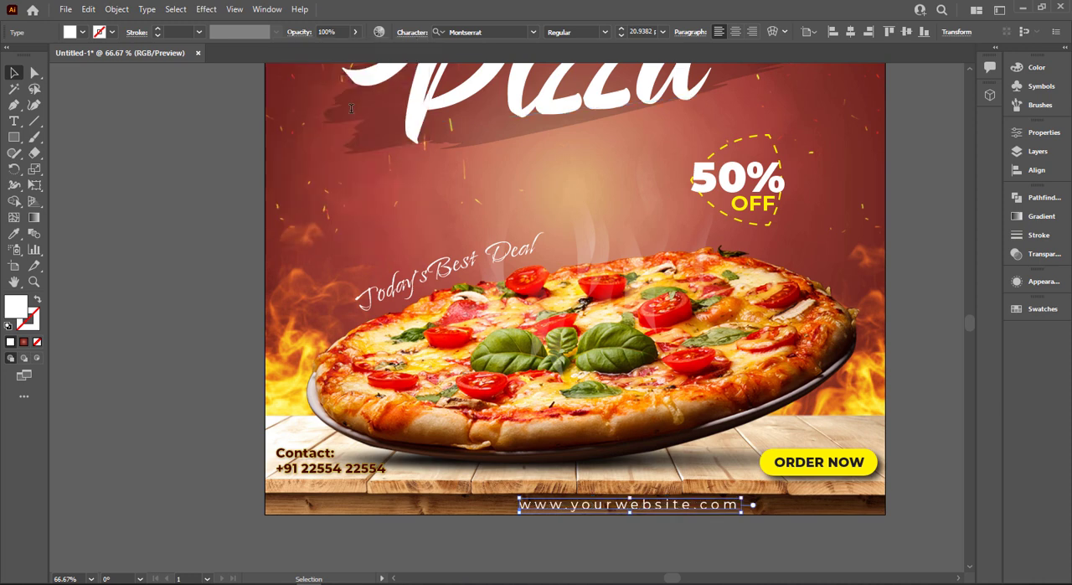
{"action": "left_click", "coordinate": [641, 32]}
{"action": "type", "text": "17"}
{"action": "key", "text": "Return"}
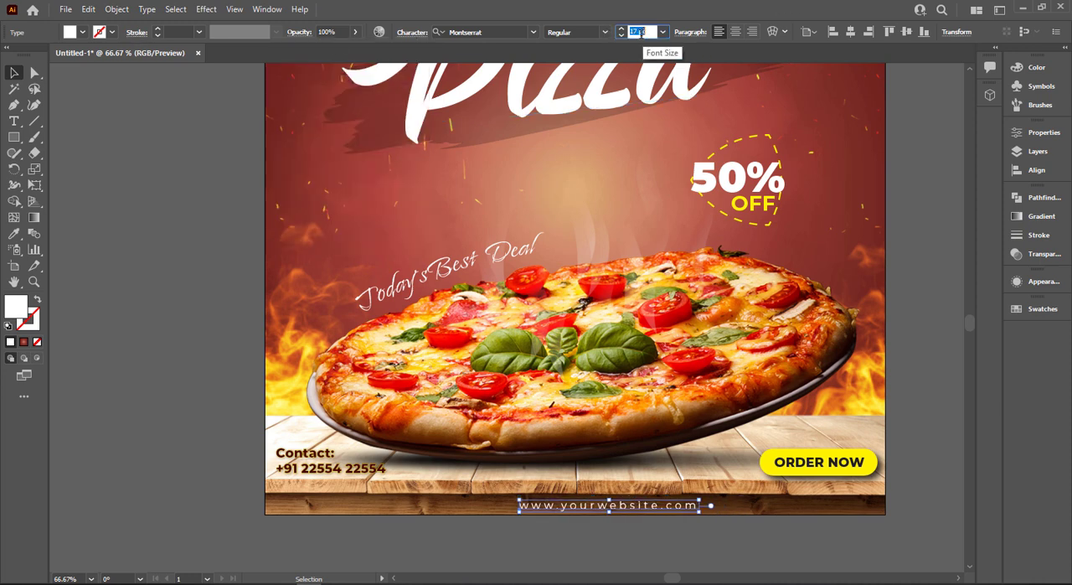
Centre the website text horizontally on the artboard and deselect it
{"action": "left_click", "coordinate": [847, 34]}
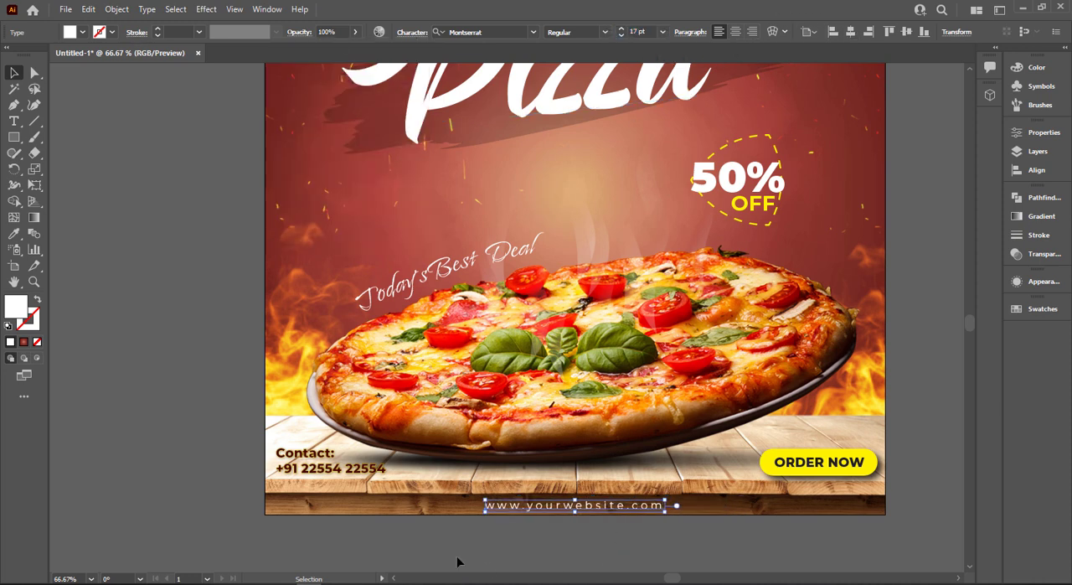
{"action": "left_click", "coordinate": [414, 531]}
{"action": "key", "text": "ctrl+0"}
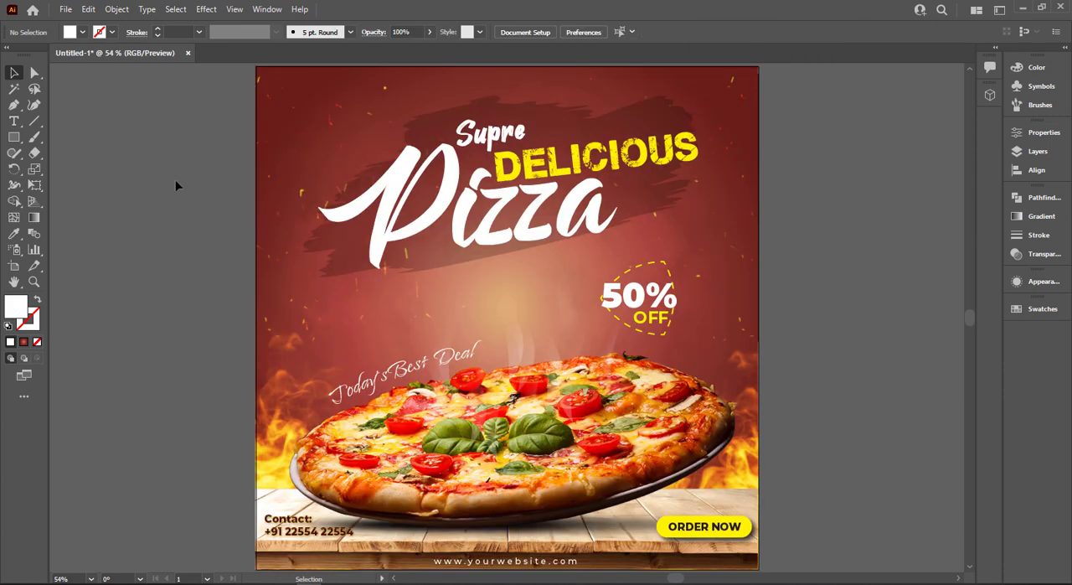
Add the text "LOGO" on the empty canvas beside the artboard and set its font style to Montserrat Black
{"action": "key", "text": "t"}
{"action": "left_click", "coordinate": [95, 142]}
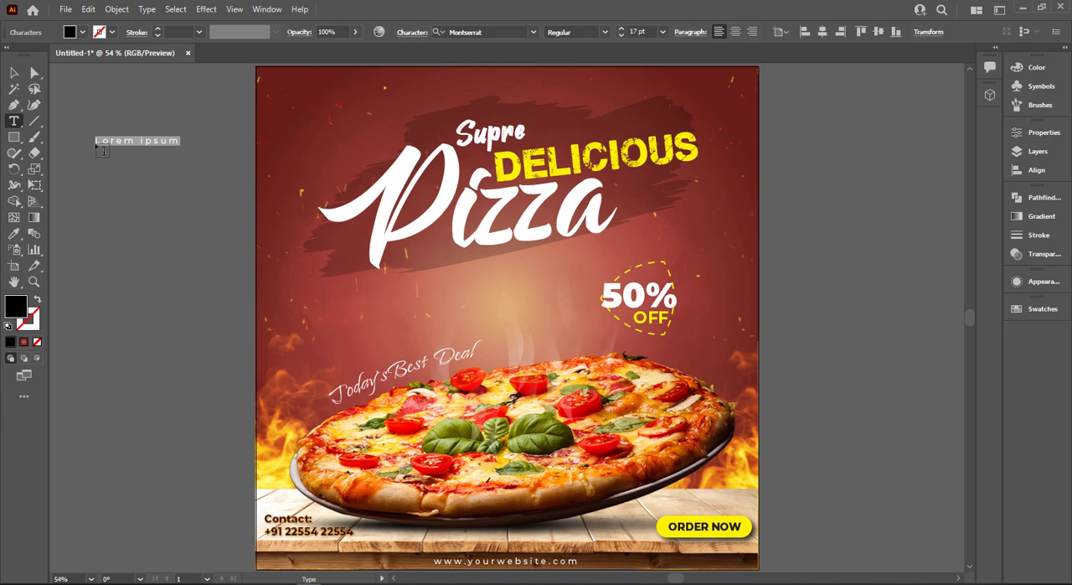
{"action": "key", "text": "Escape"}
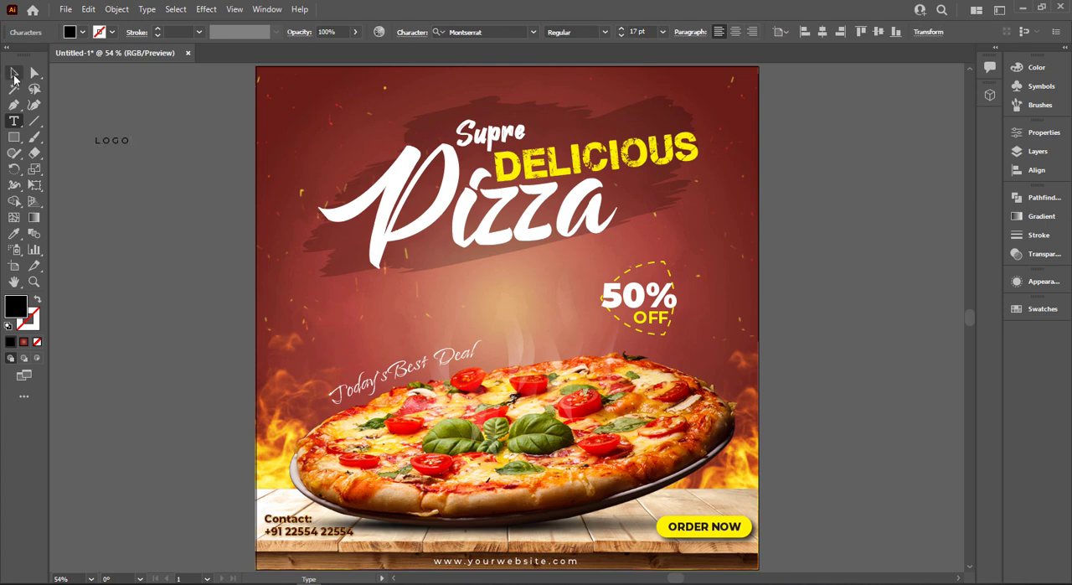
{"action": "left_click", "coordinate": [591, 33]}
{"action": "left_click", "coordinate": [584, 282]}
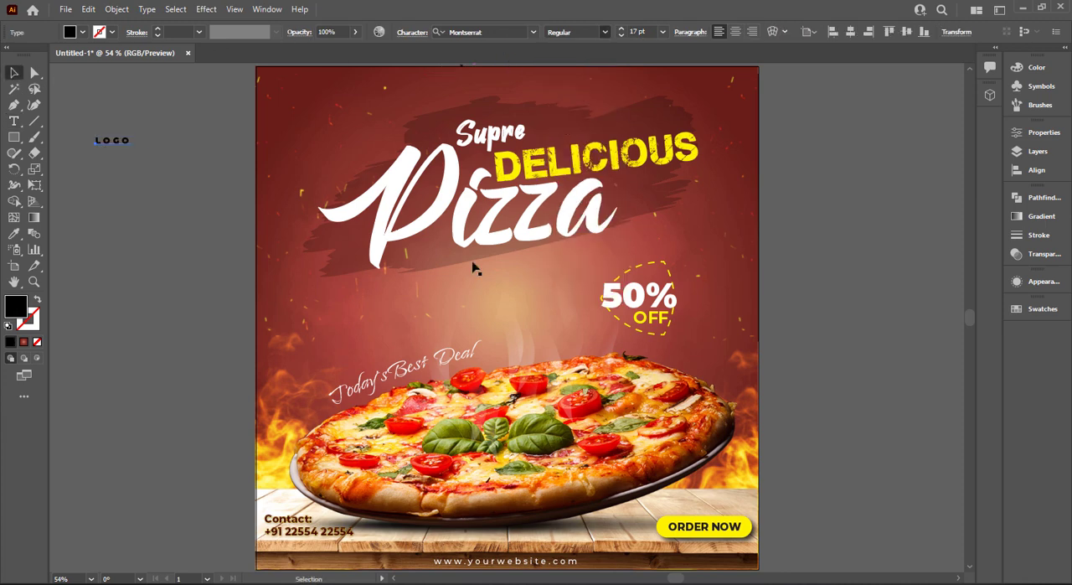
Move the "LOGO" text into the artboard's upper-left corner and fill it with yellow
{"action": "left_click_drag", "start_coordinate": [119, 141], "coordinate": [311, 97]}
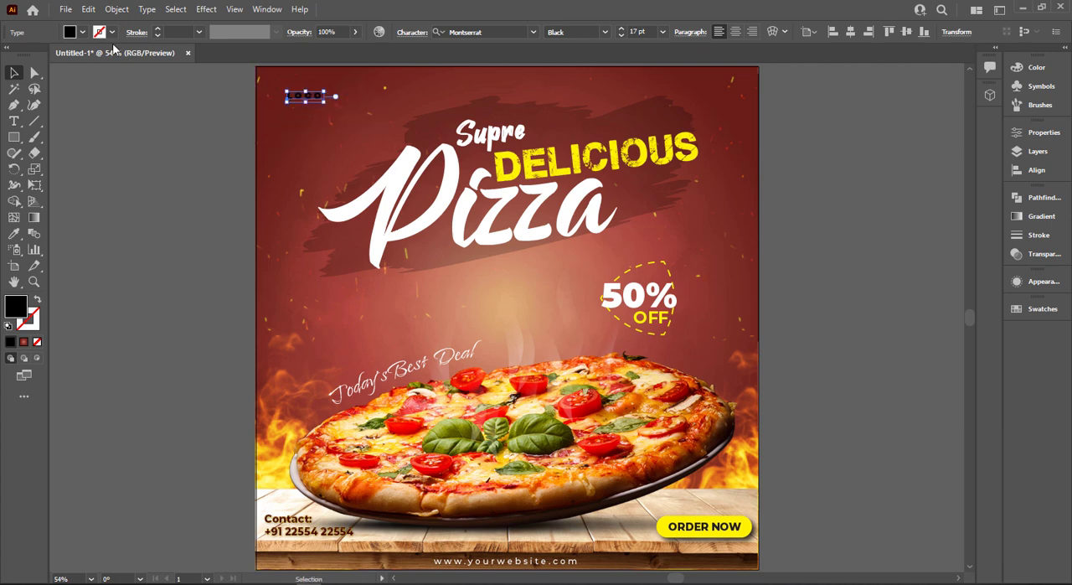
{"action": "left_click", "coordinate": [82, 32]}
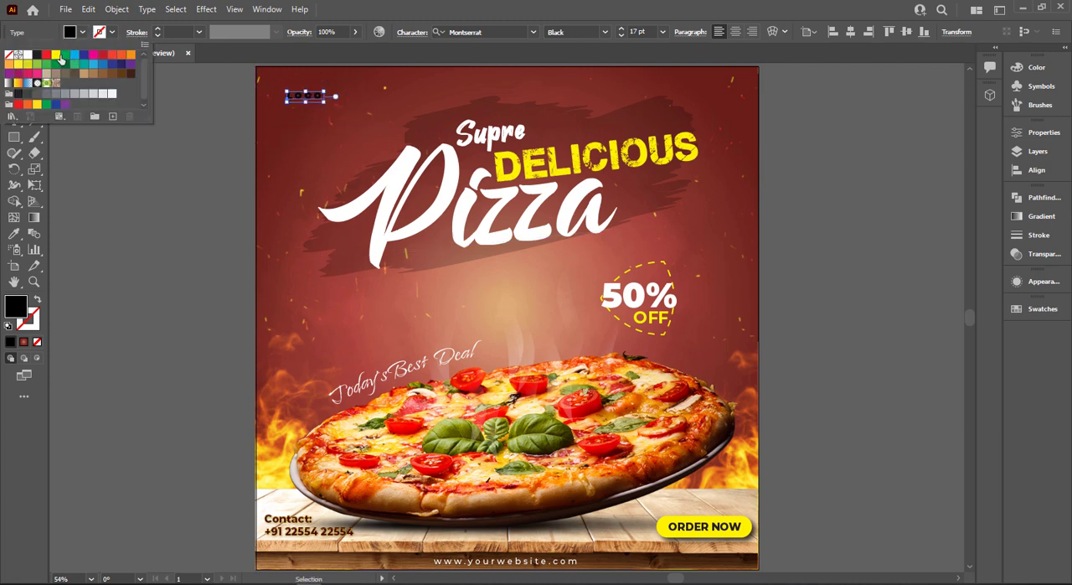
{"action": "left_click", "coordinate": [55, 54]}
{"action": "left_click", "coordinate": [136, 194]}
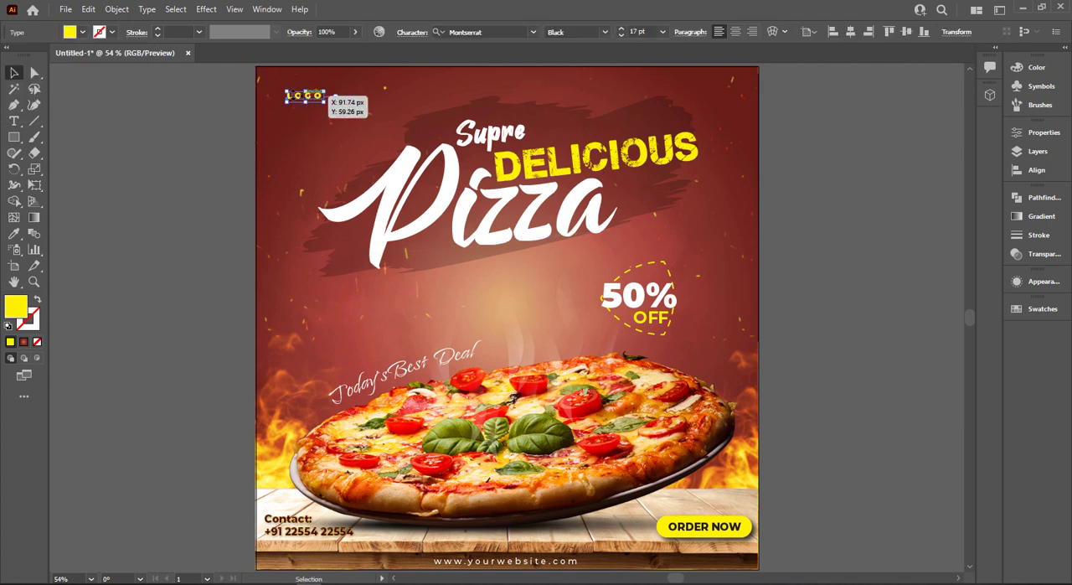
{"action": "mouse_move", "coordinate": [310, 101]}
{"action": "left_mouse_down"}
{"action": "mouse_move", "coordinate": [295, 101]}
{"action": "mouse_move", "coordinate": [302, 95]}
{"action": "left_mouse_up"}
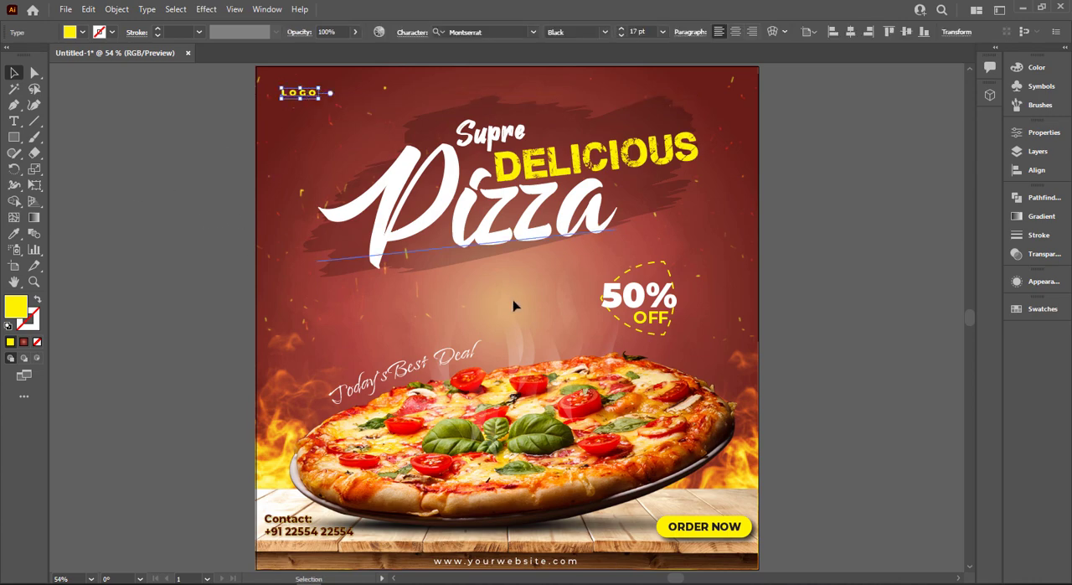
Draw a yellow rectangle about 111 by 41 px on the empty canvas left of the artboard
{"action": "scroll", "coordinate": [309, 286], "scroll_direction": "up", "scroll_amount": 1}
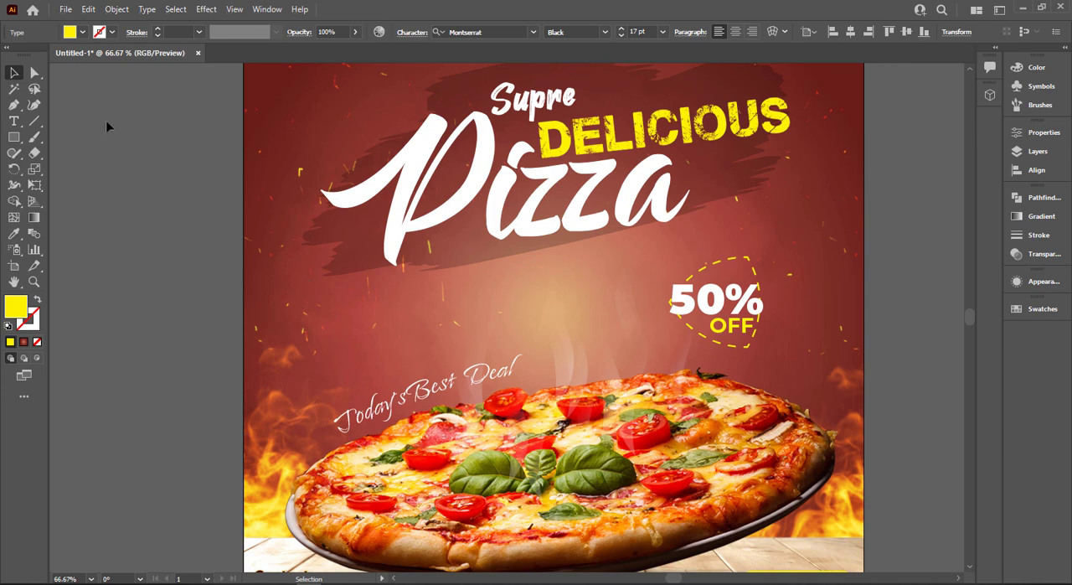
{"action": "left_click", "coordinate": [13, 137]}
{"action": "left_click", "coordinate": [75, 136]}
{"action": "left_click_drag", "start_coordinate": [128, 190], "coordinate": [197, 217]}
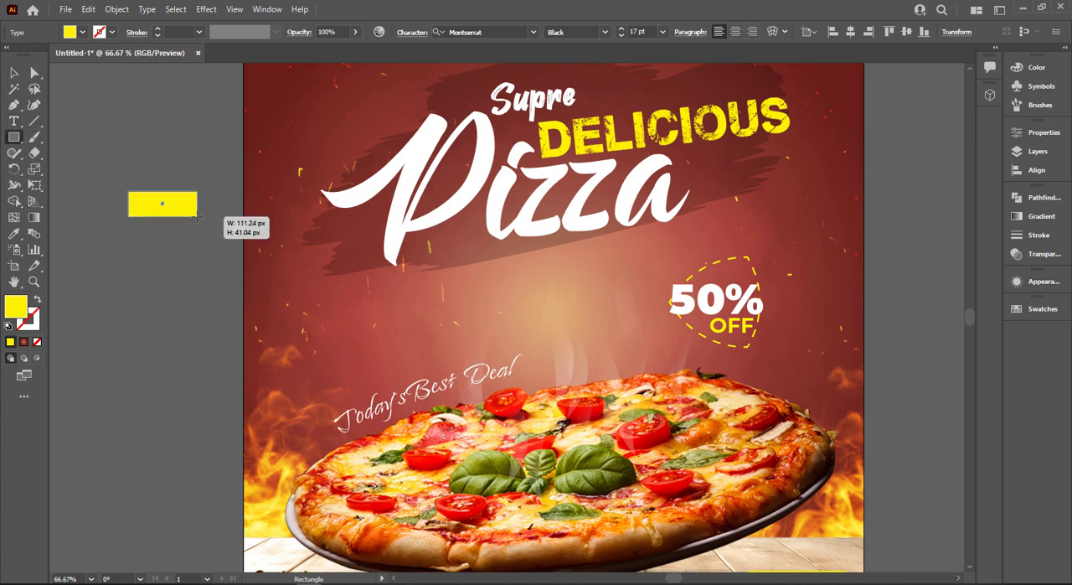
{"action": "key", "text": "v"}
Apply an Arc warp effect to the yellow rectangle with 33% bend and -100% horizontal distortion
{"action": "left_click", "coordinate": [207, 9]}
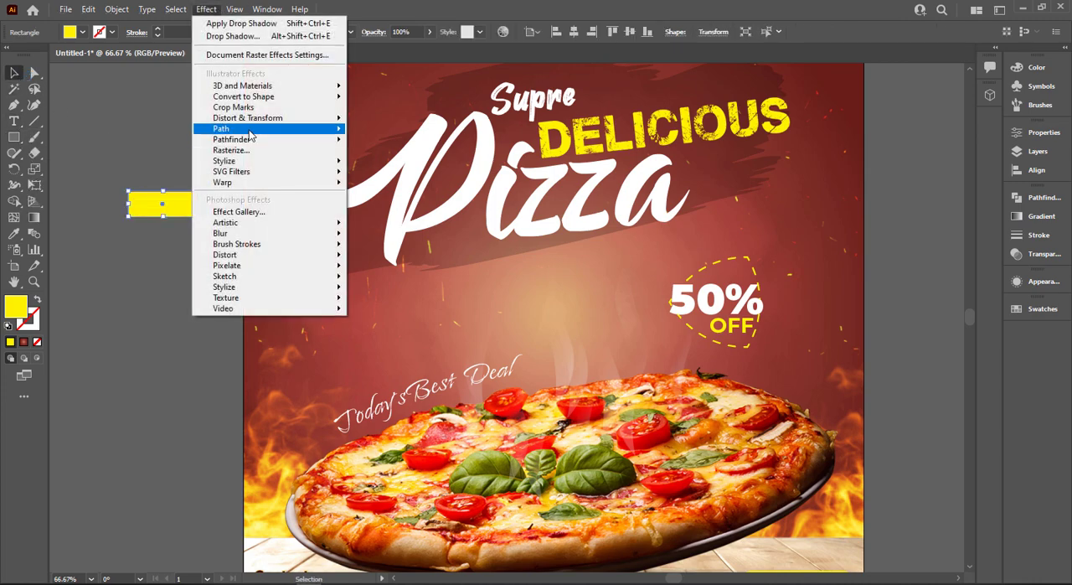
{"action": "left_click", "coordinate": [352, 192]}
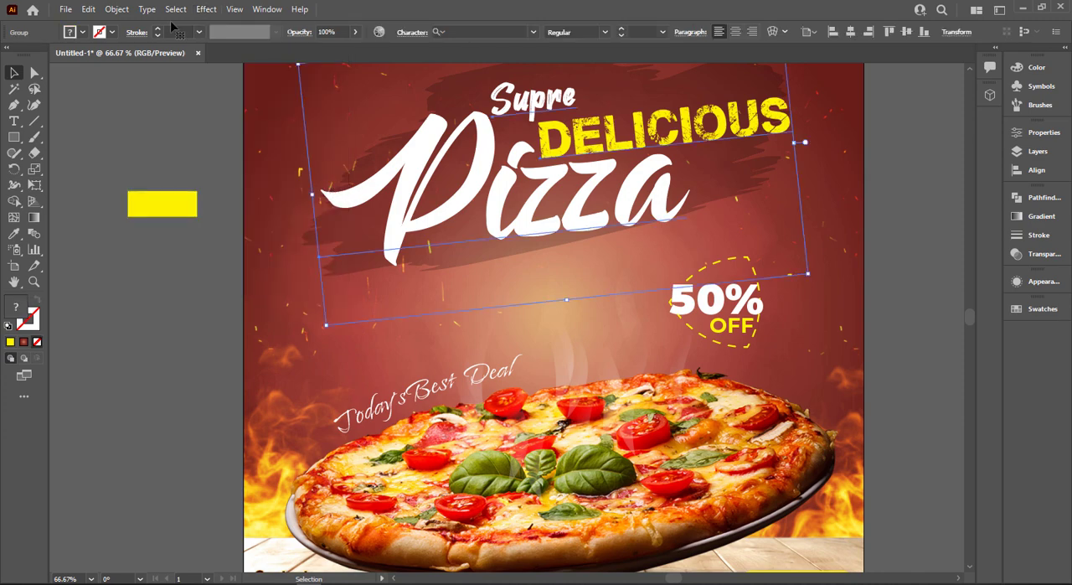
{"action": "left_click", "coordinate": [176, 193]}
{"action": "left_click", "coordinate": [206, 8]}
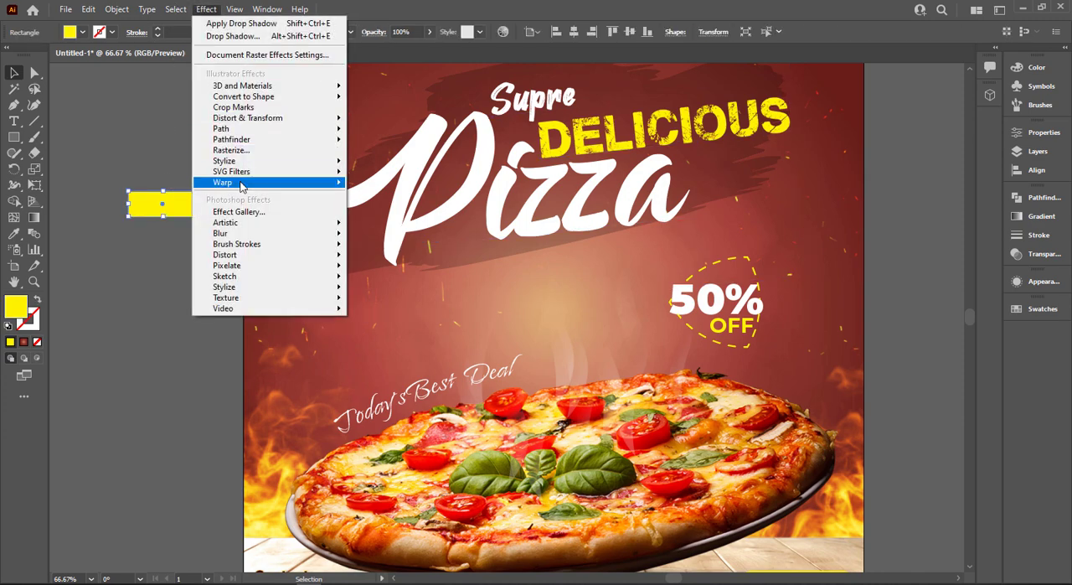
{"action": "mouse_move", "coordinate": [319, 182]}
{"action": "left_click", "coordinate": [360, 184]}
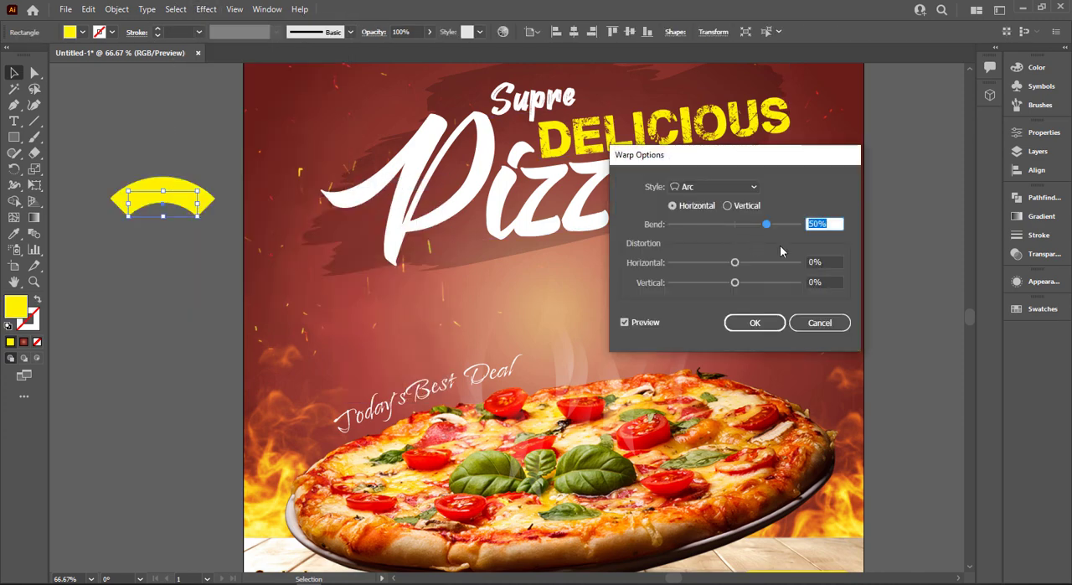
{"action": "left_click_drag", "start_coordinate": [707, 263], "coordinate": [650, 338]}
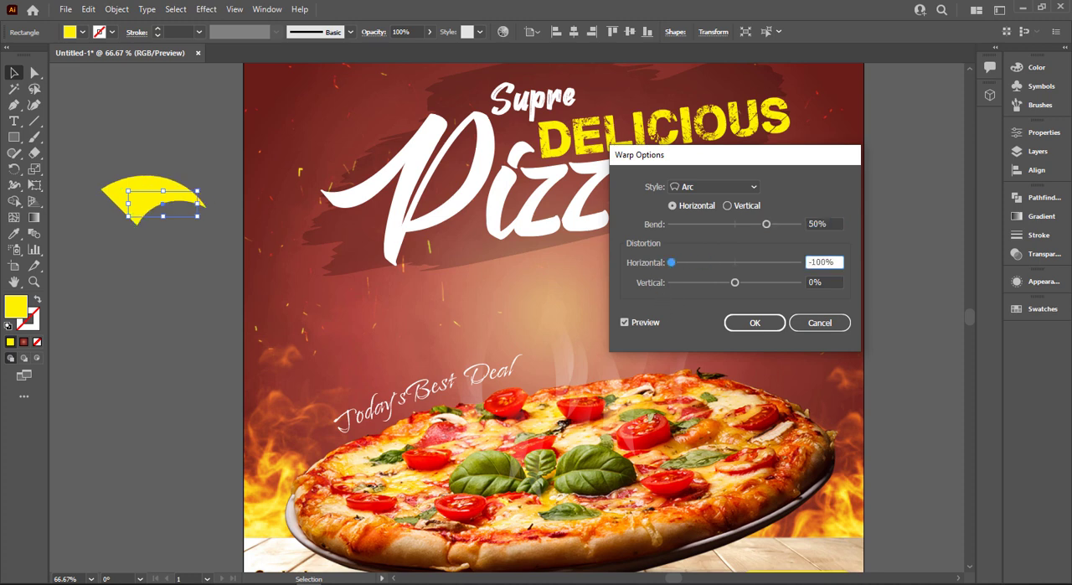
{"action": "left_click", "coordinate": [778, 226]}
{"action": "left_click_drag", "start_coordinate": [775, 230], "coordinate": [765, 226]}
{"action": "left_click", "coordinate": [757, 232]}
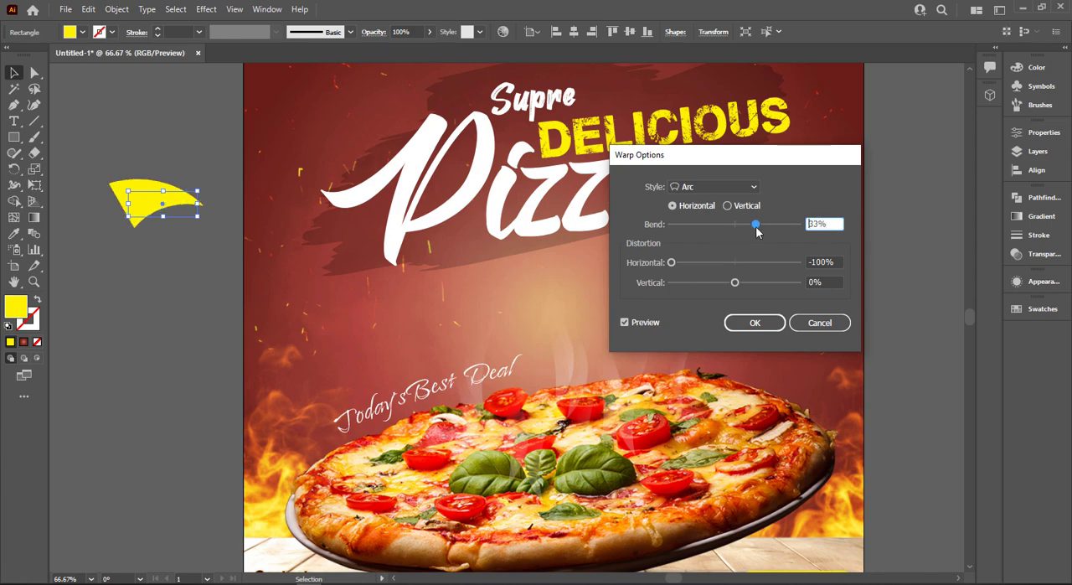
{"action": "left_click", "coordinate": [754, 322]}
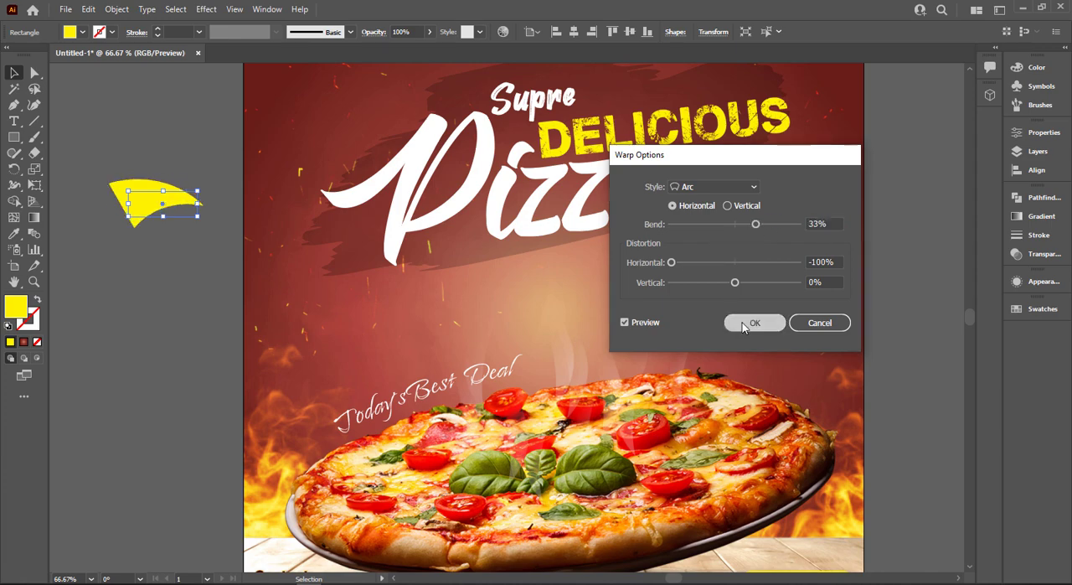
Expand the warped shape's appearance and round the corners of its wide end into a teardrop
{"action": "left_click", "coordinate": [117, 8]}
{"action": "left_click", "coordinate": [168, 177]}
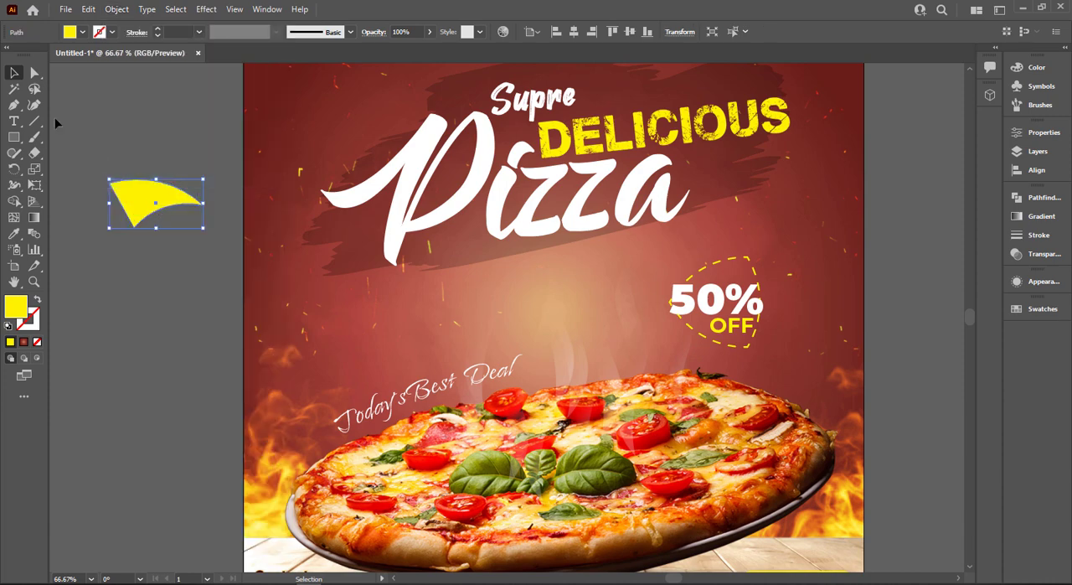
{"action": "left_click", "coordinate": [35, 74]}
{"action": "left_click_drag", "start_coordinate": [86, 156], "coordinate": [231, 126]}
{"action": "left_click", "coordinate": [175, 159]}
{"action": "left_click", "coordinate": [13, 75]}
Refine the rounding of the teardrop's wide end to a corner radius of about 30 px
{"action": "scroll", "coordinate": [108, 154], "scroll_direction": "up", "scroll_amount": 2}
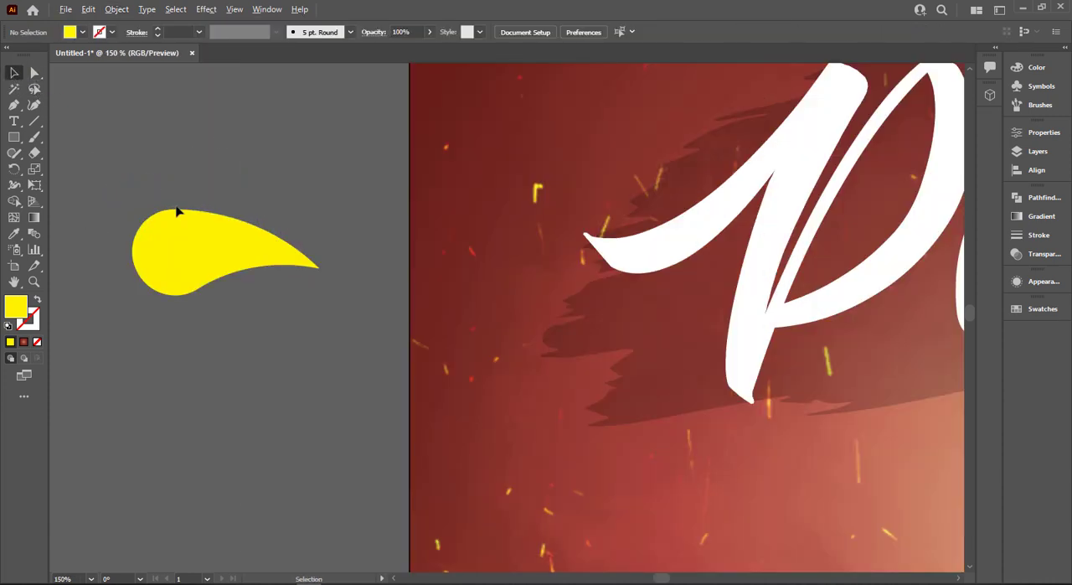
{"action": "left_click", "coordinate": [175, 212]}
{"action": "left_click", "coordinate": [35, 74]}
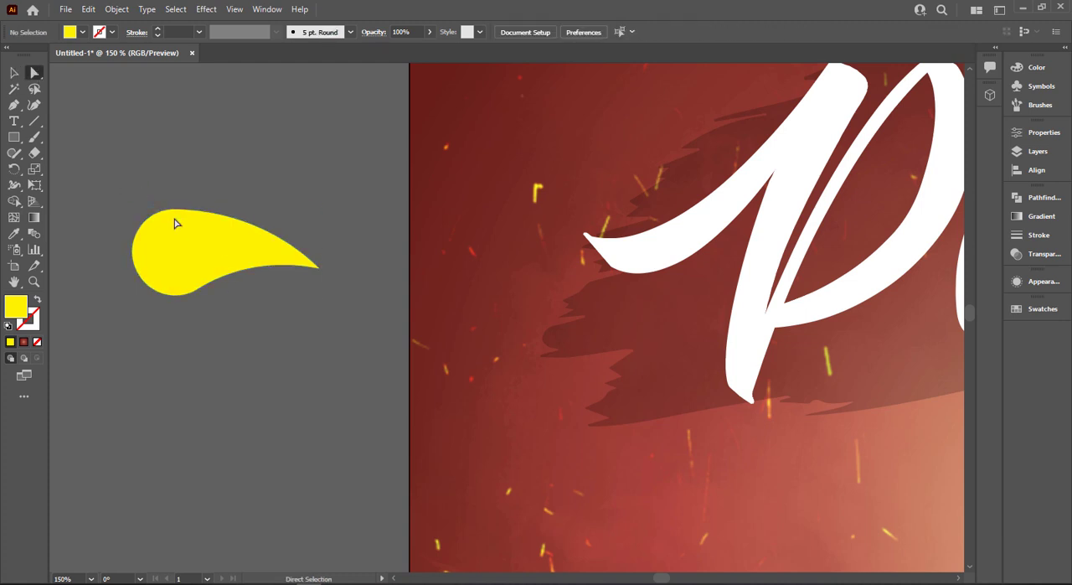
{"action": "left_click", "coordinate": [173, 231]}
{"action": "left_click_drag", "start_coordinate": [175, 252], "coordinate": [234, 311]}
{"action": "left_click", "coordinate": [226, 312]}
{"action": "left_click", "coordinate": [174, 294]}
{"action": "left_click", "coordinate": [14, 73]}
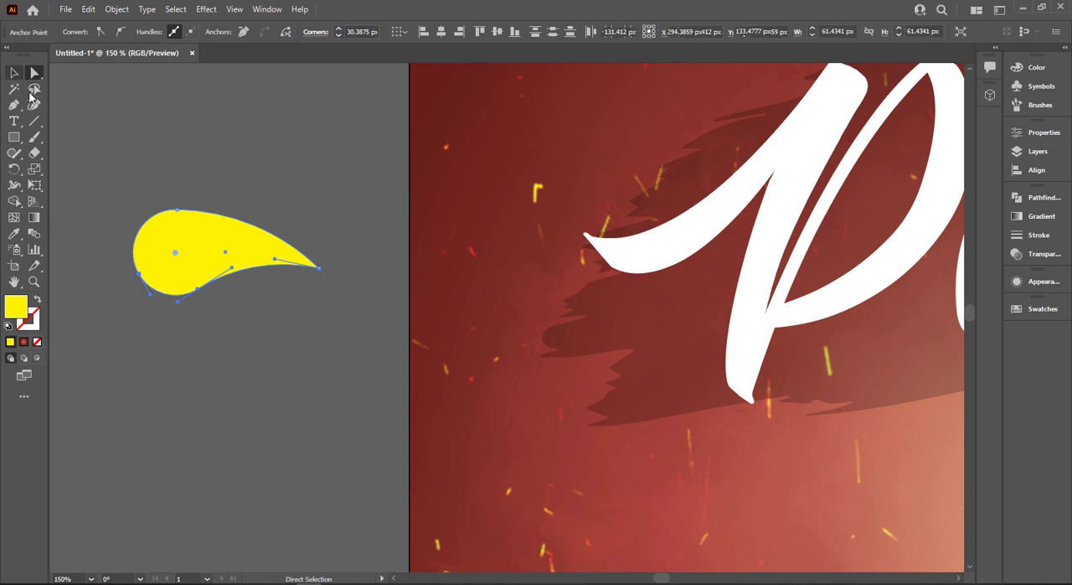
Swap the teardrop's fill and stroke, shrink it, and add smaller rotated copies above and below it
{"action": "left_click", "coordinate": [38, 300]}
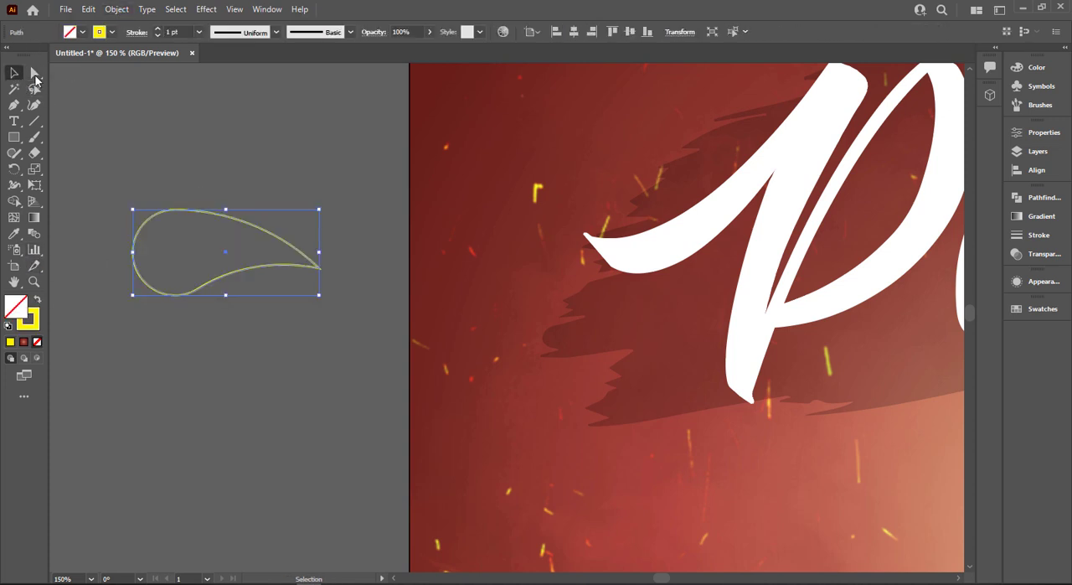
{"action": "left_click_drag", "start_coordinate": [321, 298], "coordinate": [271, 242]}
{"action": "left_click", "coordinate": [237, 196]}
{"action": "left_click", "coordinate": [254, 295]}
{"action": "left_click", "coordinate": [246, 270]}
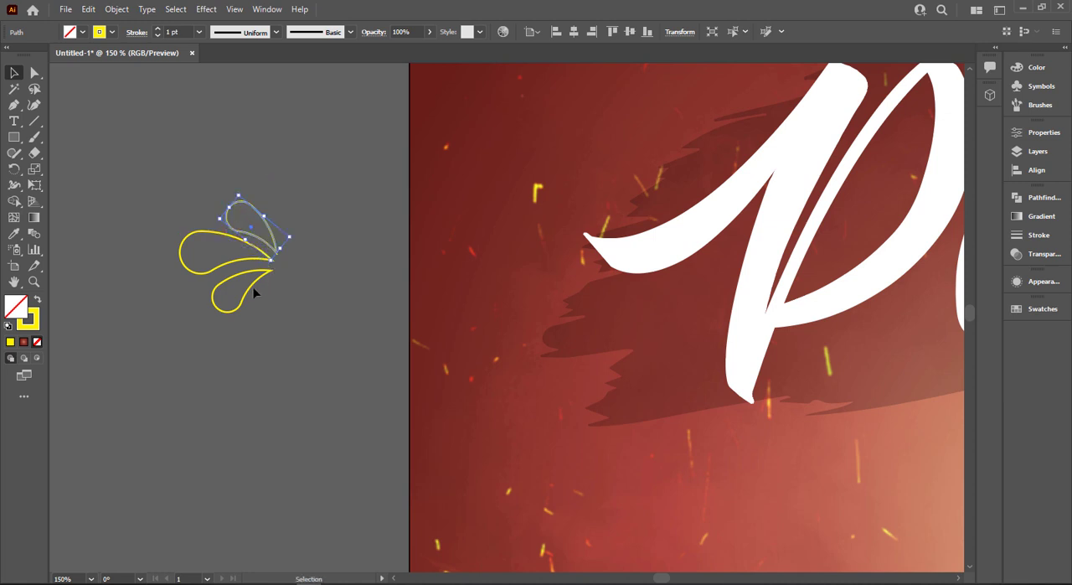
Nudge the lower teardrop into place near the shared tip and group all three teardrops
{"action": "left_click_drag", "start_coordinate": [254, 291], "coordinate": [254, 285]}
{"action": "key", "text": "Left"}
{"action": "key", "text": "Left"}
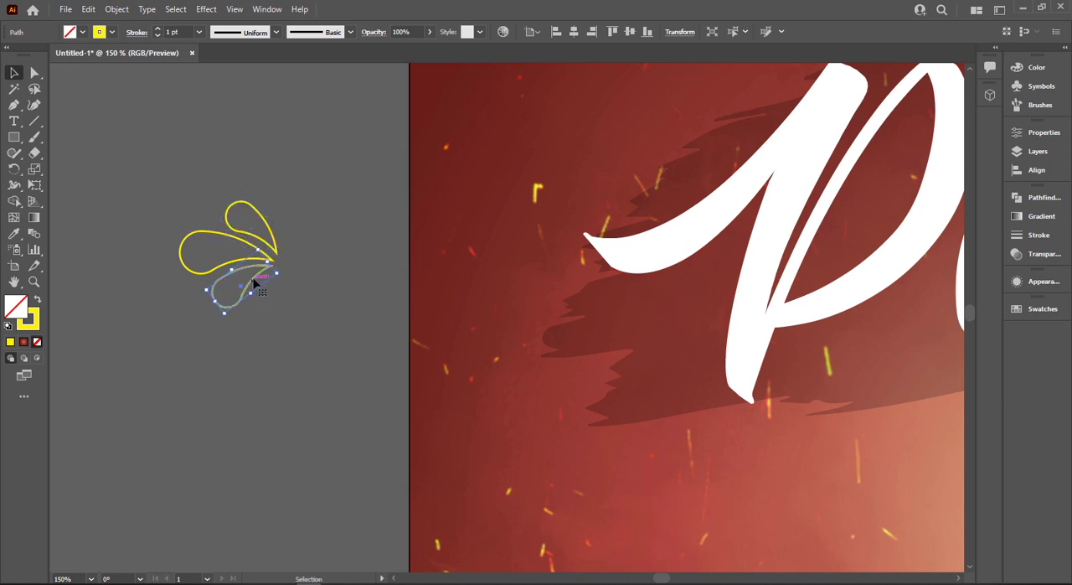
{"action": "key", "text": "Down"}
{"action": "key", "text": "Down"}
{"action": "left_click_drag", "start_coordinate": [306, 206], "coordinate": [240, 308]}
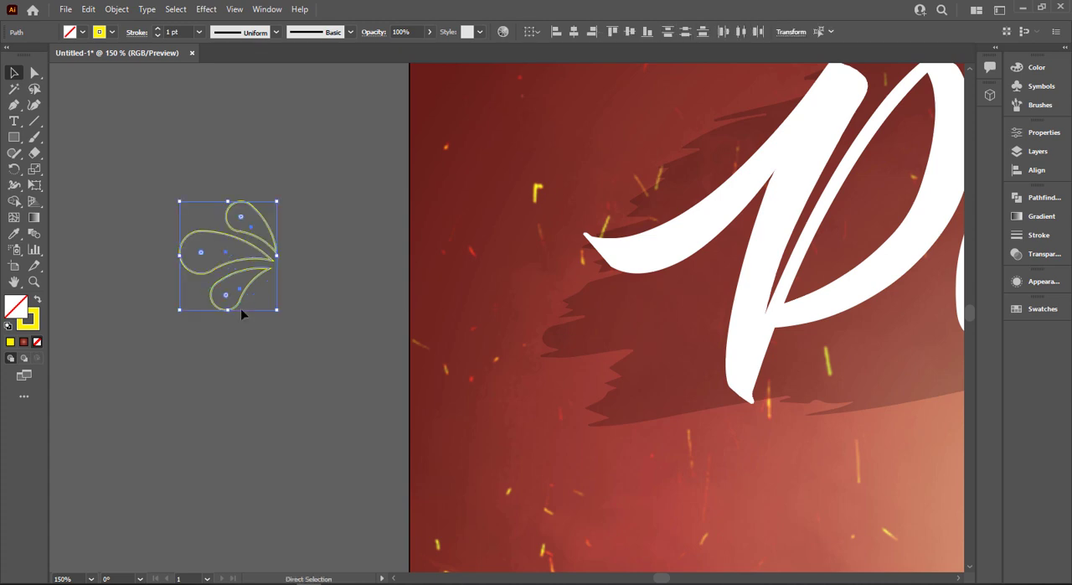
{"action": "key", "text": "ctrl+0"}
{"action": "key", "text": "ctrl+g"}
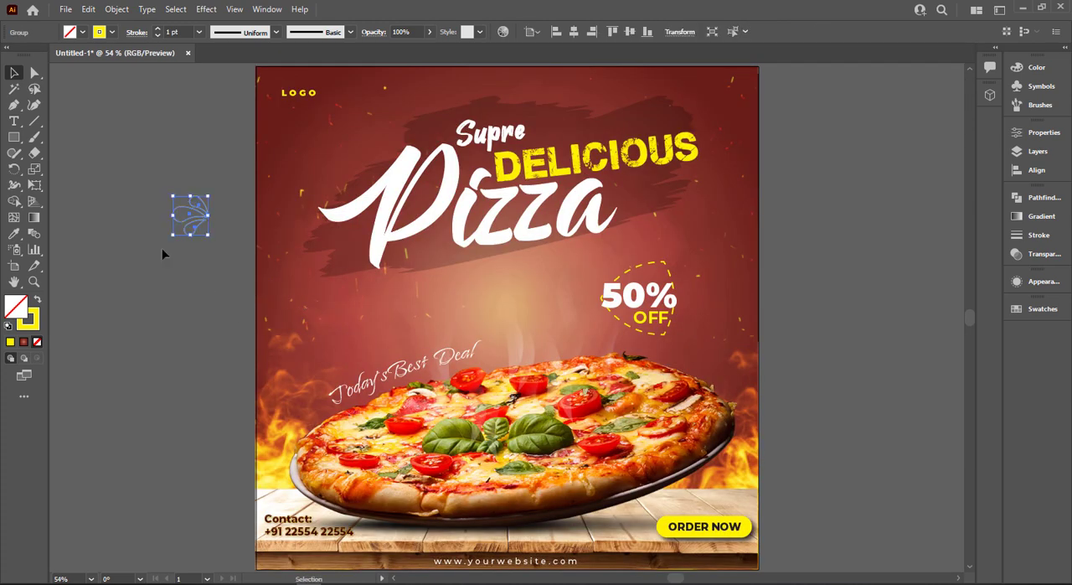
Place the teardrop group, slightly tilted, above the "P" of "Pizza" beside "Supre" and deselect it
{"action": "left_click", "coordinate": [162, 249]}
{"action": "left_click", "coordinate": [204, 222]}
{"action": "scroll", "coordinate": [203, 222], "scroll_direction": "up", "scroll_amount": 4}
{"action": "left_click_drag", "start_coordinate": [204, 222], "coordinate": [697, 101]}
{"action": "scroll", "coordinate": [698, 101], "scroll_direction": "down", "scroll_amount": 3}
{"action": "left_click_drag", "start_coordinate": [407, 132], "coordinate": [79, 304]}
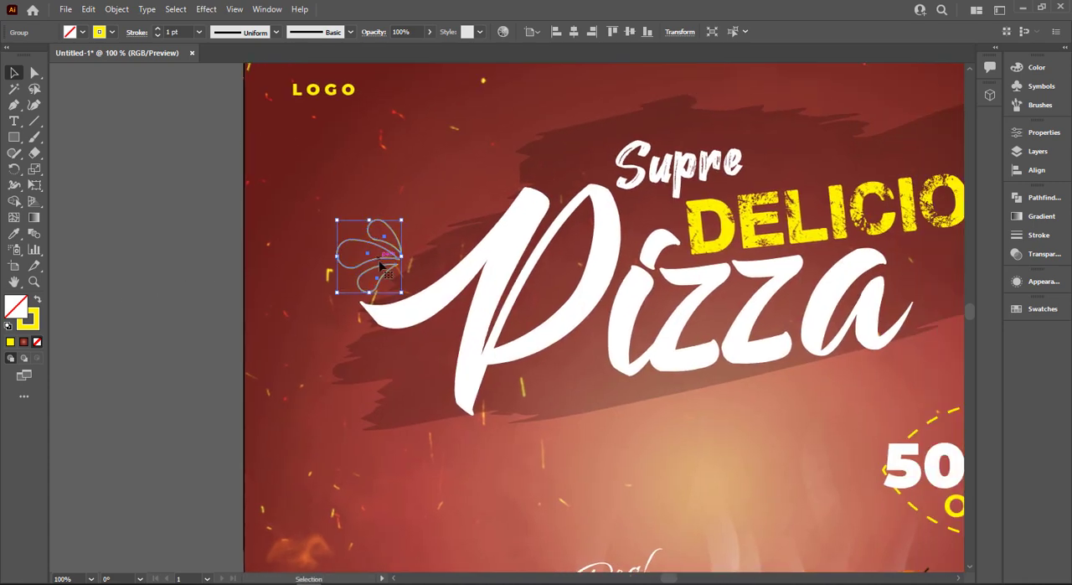
{"action": "left_click_drag", "start_coordinate": [381, 264], "coordinate": [575, 168]}
{"action": "left_click", "coordinate": [117, 221]}
{"action": "scroll", "coordinate": [181, 229], "scroll_direction": "down", "scroll_amount": 2}
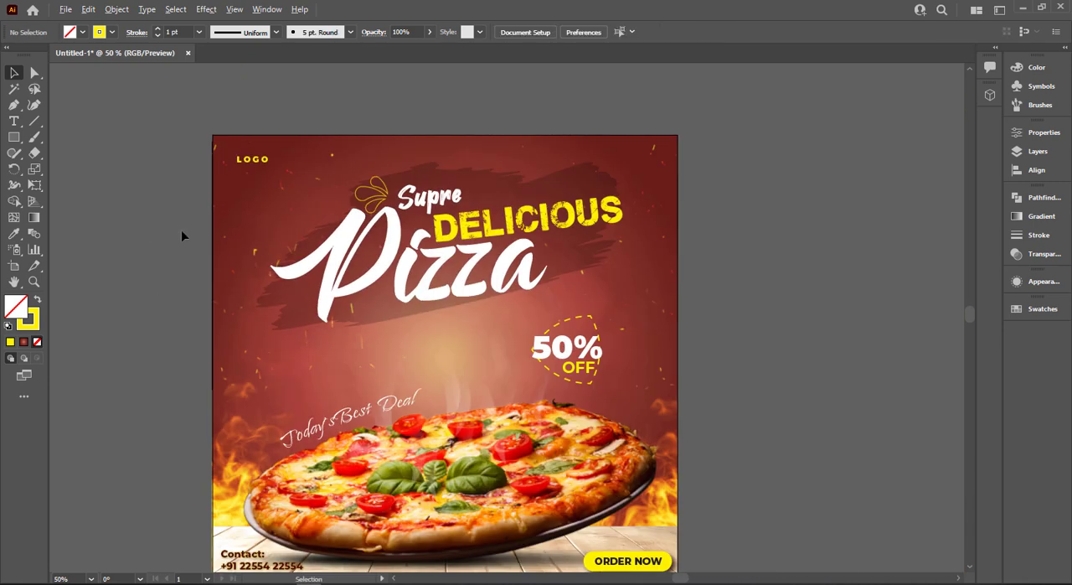
Duplicate the teardrop group to the space after "Pizza" and reflect the copy across the vertical axis
{"action": "left_click_drag", "start_coordinate": [390, 193], "coordinate": [444, 197]}
{"action": "left_click_drag", "start_coordinate": [560, 226], "coordinate": [583, 249]}
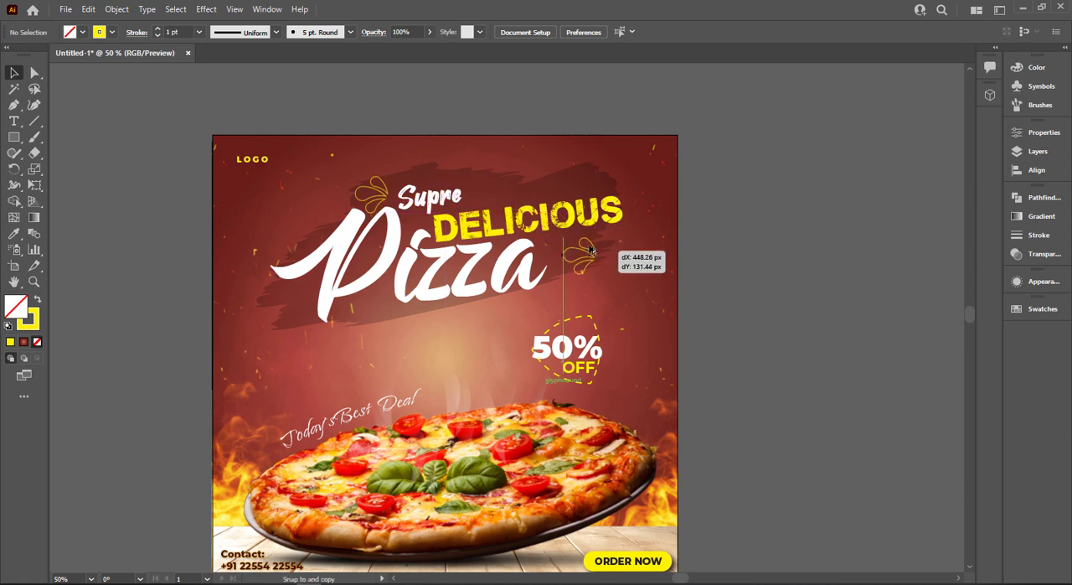
{"action": "right_click", "coordinate": [590, 243]}
{"action": "mouse_move", "coordinate": [620, 413]}
{"action": "left_click", "coordinate": [761, 461]}
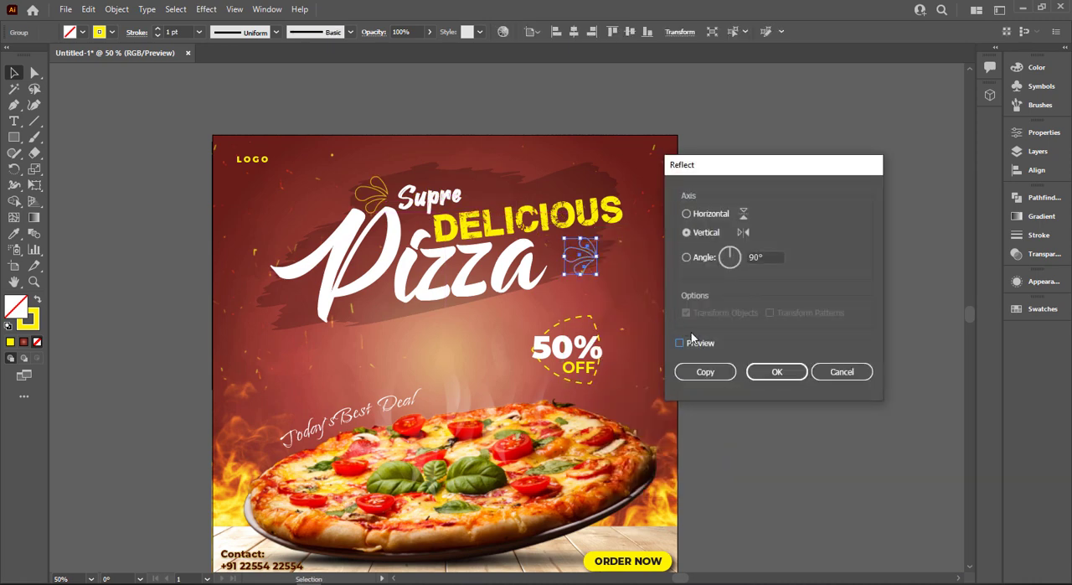
{"action": "left_click", "coordinate": [692, 344]}
{"action": "left_click", "coordinate": [776, 371]}
Shrink the reflected teardrop group to about half size and position it close to the final "a" of "Pizza"
{"action": "scroll", "coordinate": [619, 282], "scroll_direction": "up", "scroll_amount": 2}
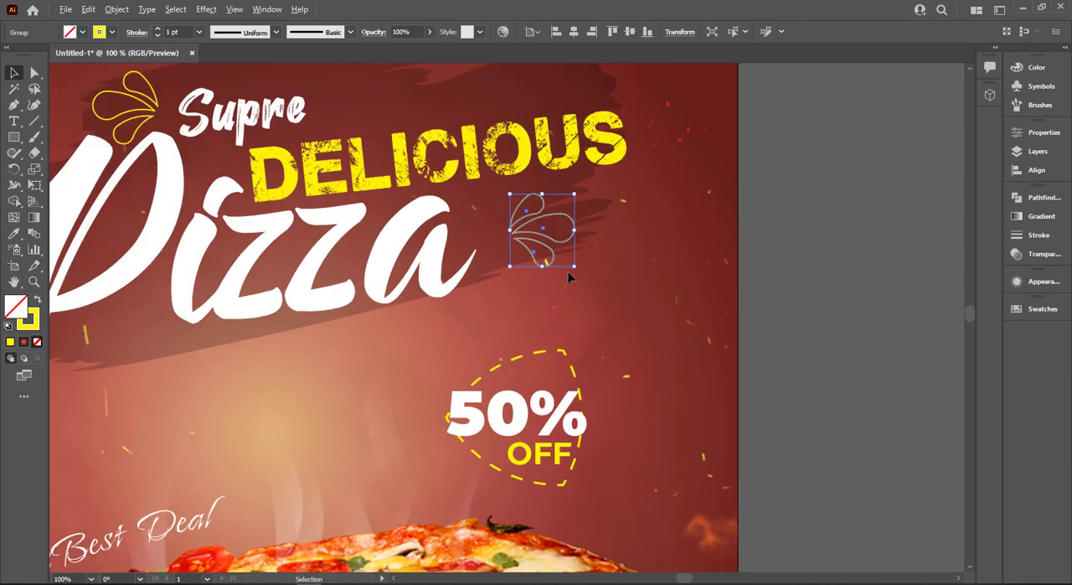
{"action": "left_click_drag", "start_coordinate": [574, 268], "coordinate": [481, 231]}
{"action": "left_click", "coordinate": [645, 203]}
{"action": "left_click", "coordinate": [591, 272]}
{"action": "left_click", "coordinate": [483, 228]}
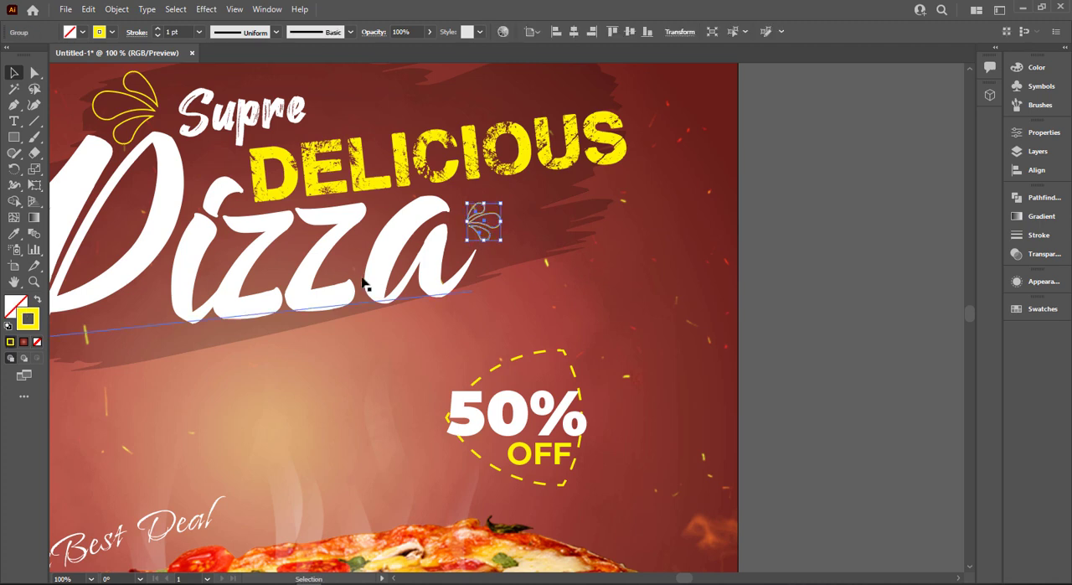
Swap fill and stroke on both teardrop groups around the title to make them solid yellow
{"action": "key", "text": "shift+x"}
{"action": "left_click", "coordinate": [515, 269]}
{"action": "left_click", "coordinate": [151, 120]}
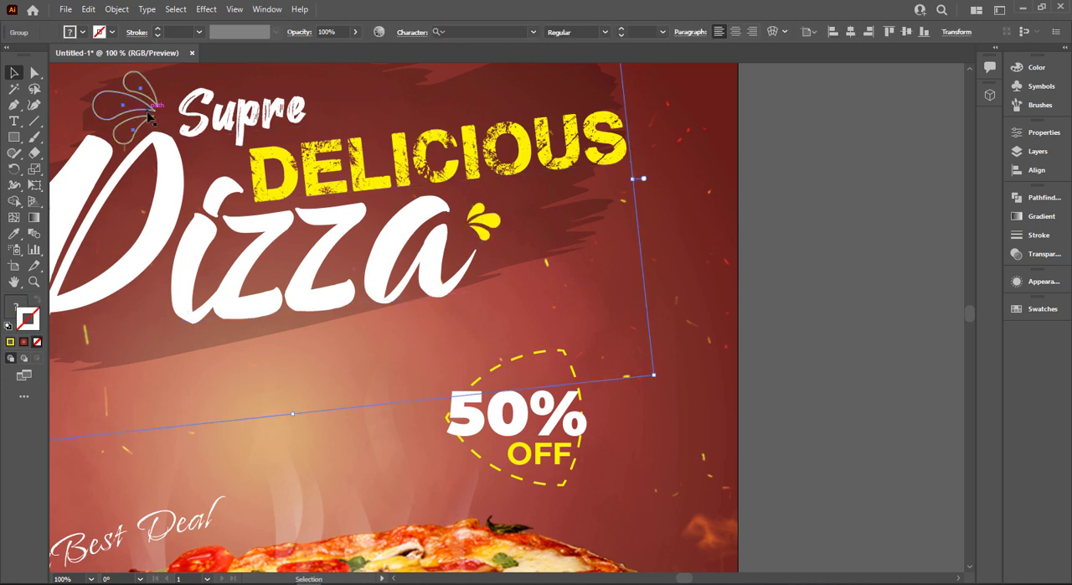
{"action": "left_click", "coordinate": [154, 106]}
{"action": "left_click", "coordinate": [143, 117]}
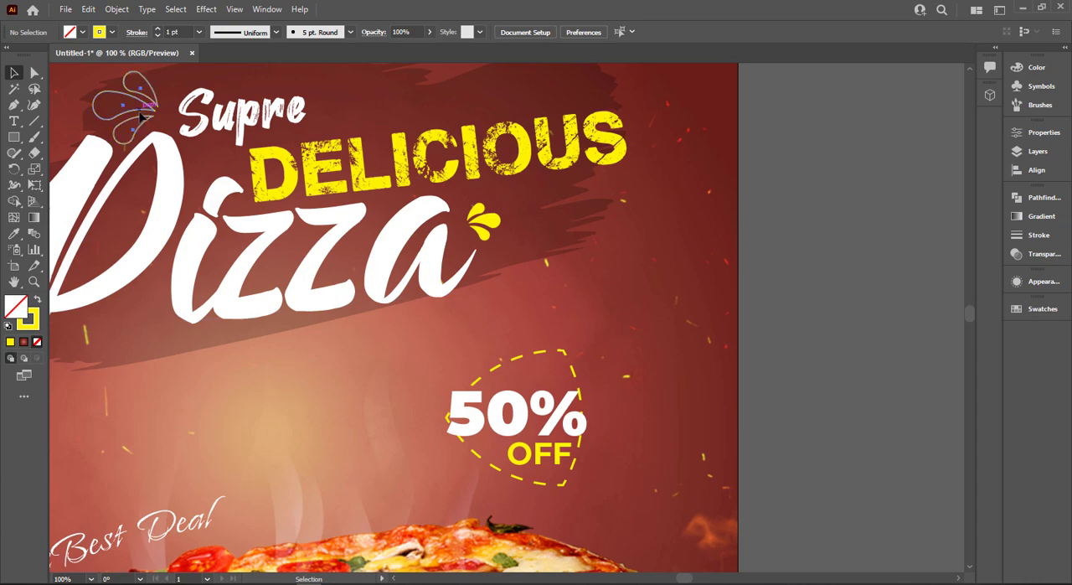
{"action": "left_click_drag", "start_coordinate": [143, 118], "coordinate": [142, 117]}
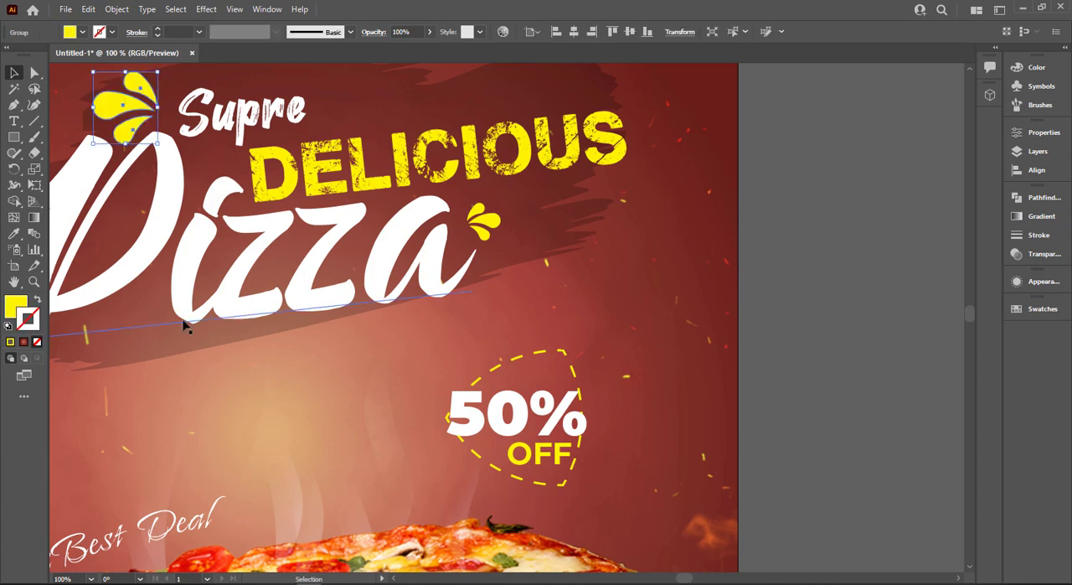
{"action": "left_click", "coordinate": [247, 426]}
{"action": "key", "text": "ctrl+0"}
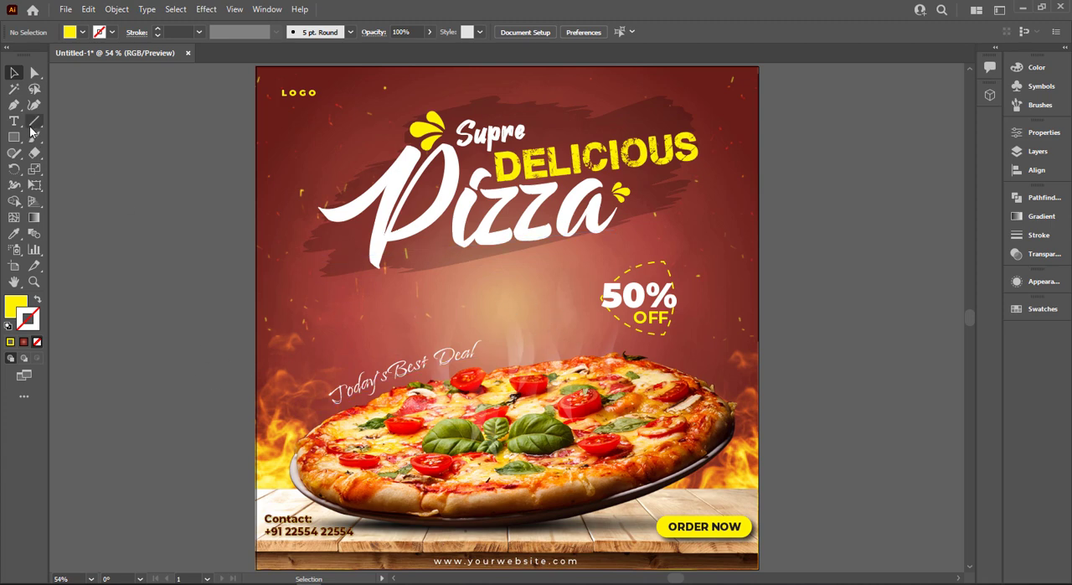
{"action": "left_click_drag", "start_coordinate": [17, 156], "coordinate": [73, 166]}
{"action": "mouse_move", "coordinate": [549, 351]}
{"action": "left_mouse_down"}
{"action": "mouse_move", "coordinate": [585, 329]}
{"action": "mouse_move", "coordinate": [593, 342]}
{"action": "mouse_move", "coordinate": [579, 342]}
{"action": "mouse_move", "coordinate": [598, 307]}
{"action": "left_mouse_up"}
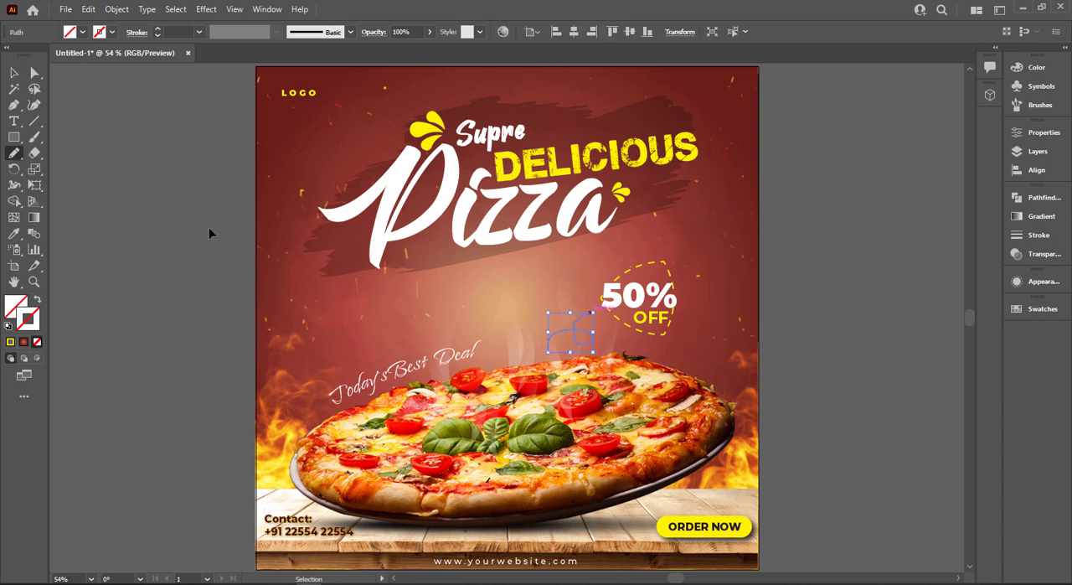
{"action": "key", "text": "ctrl+z"}
Set the Pencil tool's fidelity to the smoothest setting
{"action": "double_click", "coordinate": [15, 154]}
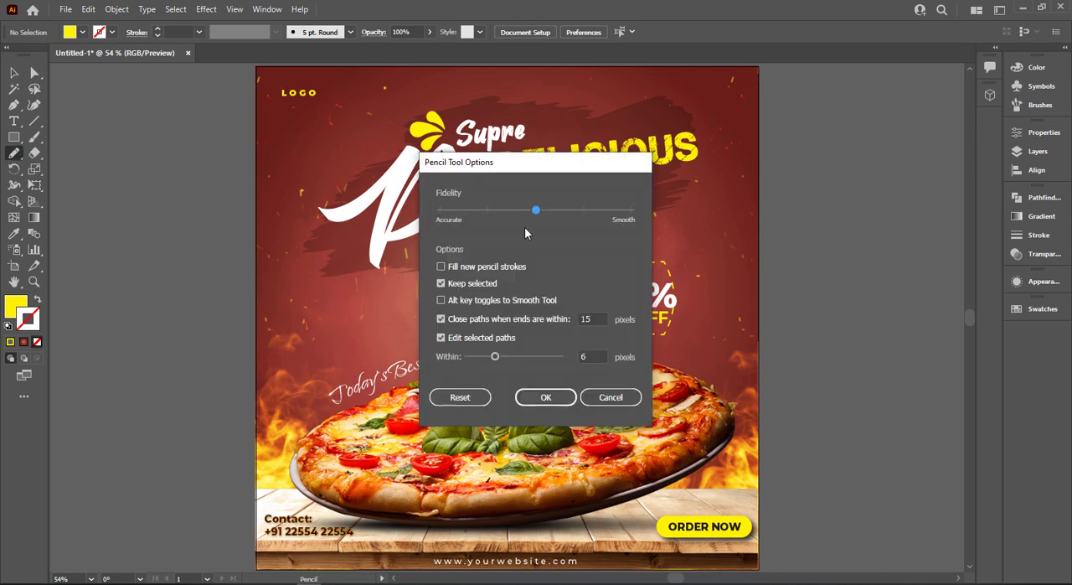
{"action": "left_click_drag", "start_coordinate": [540, 214], "coordinate": [631, 211]}
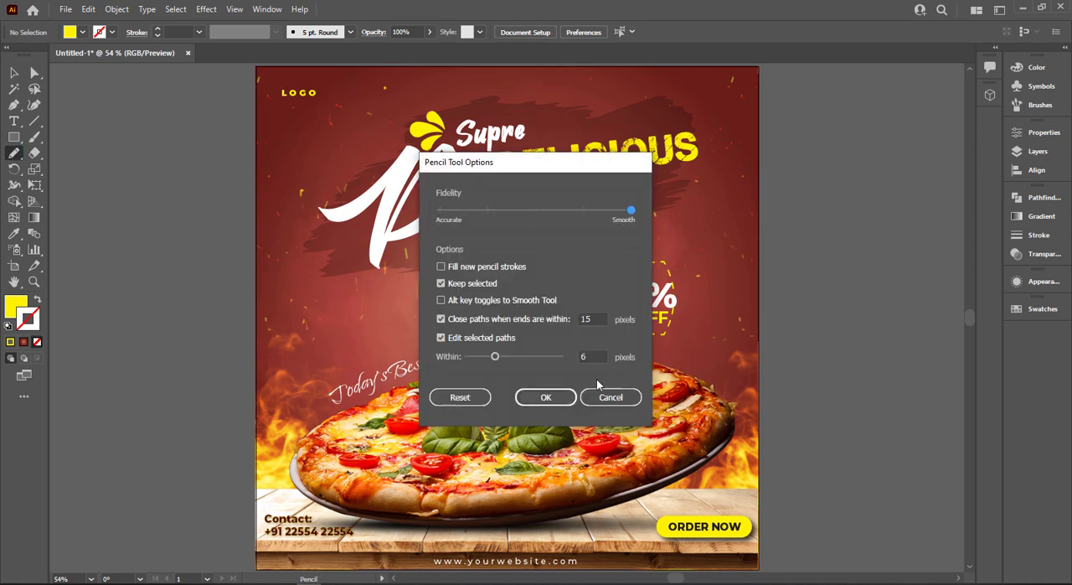
{"action": "left_click", "coordinate": [529, 398]}
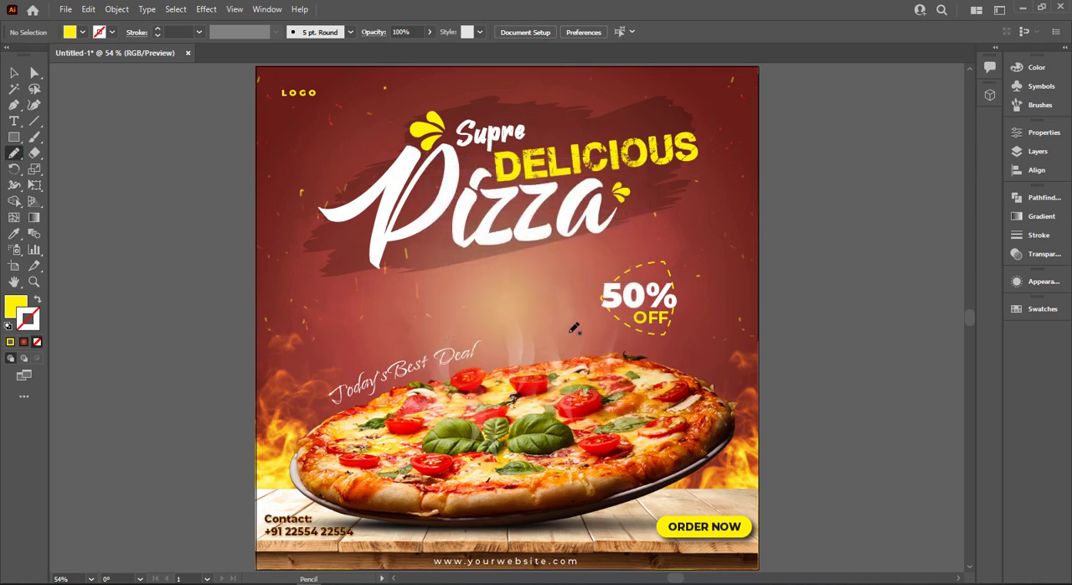
{"action": "left_click_drag", "start_coordinate": [594, 305], "coordinate": [595, 304]}
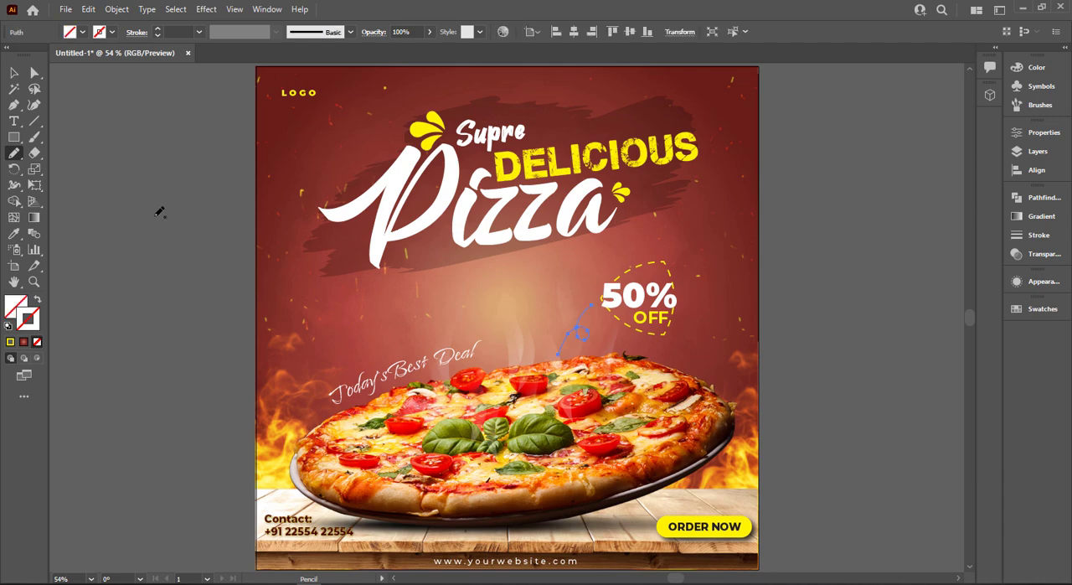
{"action": "key", "text": "ctrl+z"}
{"action": "scroll", "coordinate": [578, 311], "scroll_direction": "up", "scroll_amount": 2}
{"action": "mouse_move", "coordinate": [521, 393]}
{"action": "left_mouse_down"}
{"action": "mouse_move", "coordinate": [561, 350]}
{"action": "mouse_move", "coordinate": [531, 394]}
{"action": "left_mouse_up"}
{"action": "key", "text": "ctrl+z"}
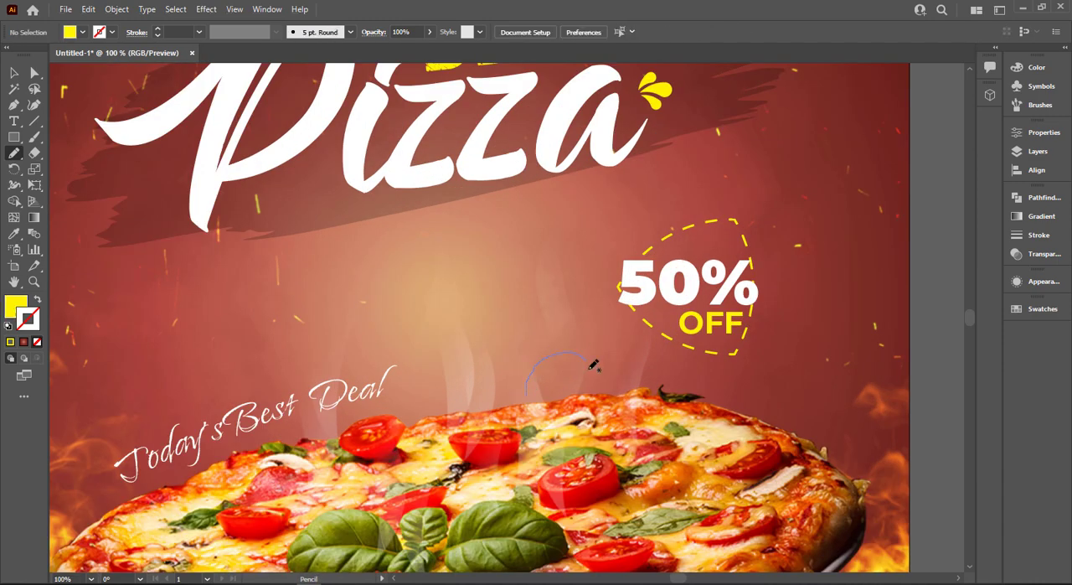
Draw a looped curve from the pizza's upper edge to the "50% OFF" badge and copy the badge outline's yellow dashed stroke onto it
{"action": "left_click_drag", "start_coordinate": [618, 312], "coordinate": [622, 310]}
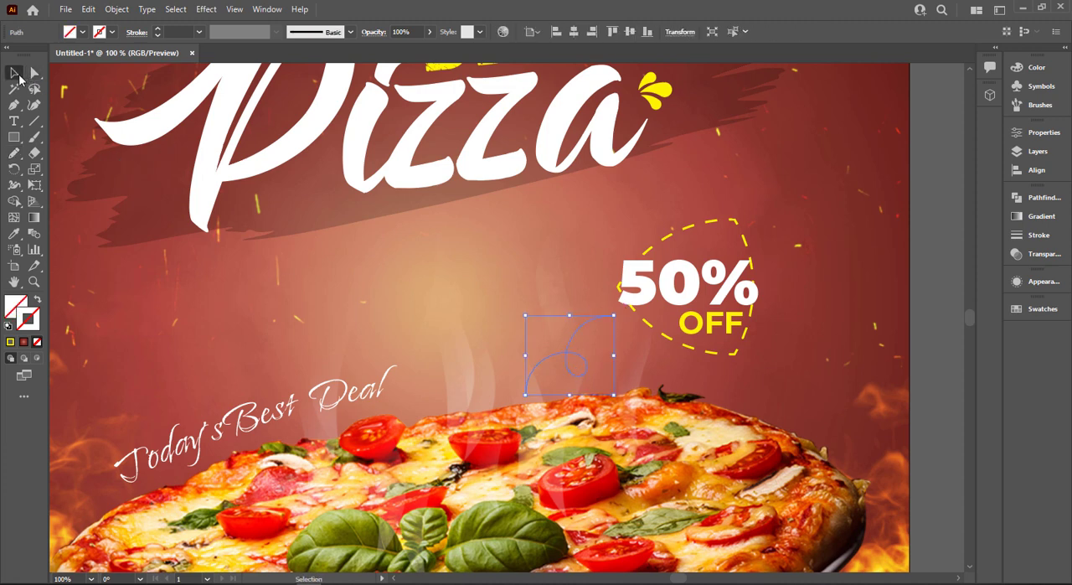
{"action": "left_click", "coordinate": [15, 233]}
{"action": "left_click", "coordinate": [740, 217]}
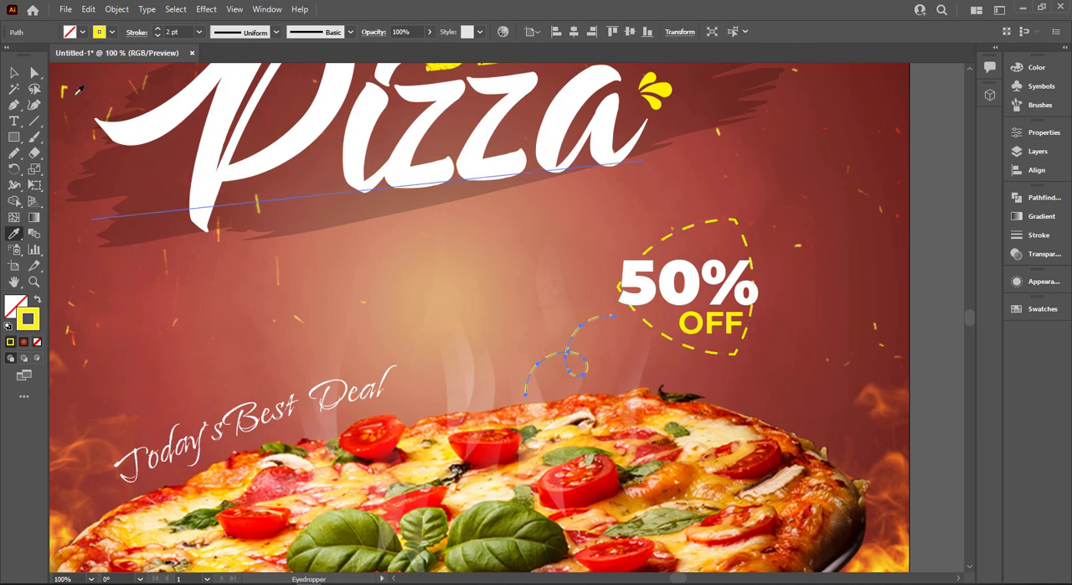
{"action": "left_click", "coordinate": [14, 73]}
{"action": "left_click", "coordinate": [383, 263]}
Create a triangle with the Star tool using radius 1 of 25 px, radius 2 of 50 px and 3 points, in the empty area beside the dashed curve
{"action": "scroll", "coordinate": [543, 311], "scroll_direction": "up", "scroll_amount": 1}
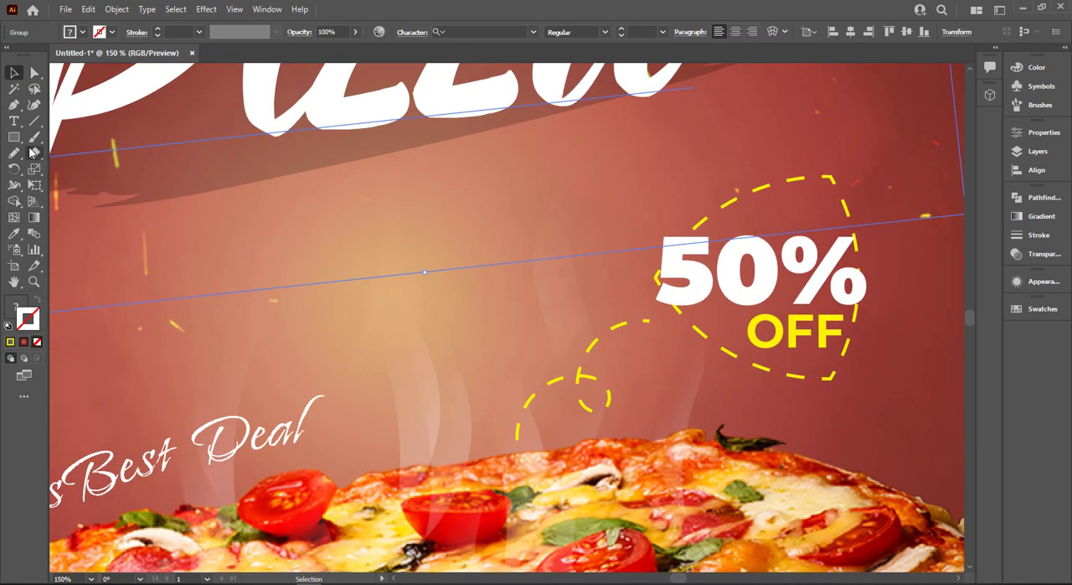
{"action": "left_click_drag", "start_coordinate": [16, 144], "coordinate": [76, 201]}
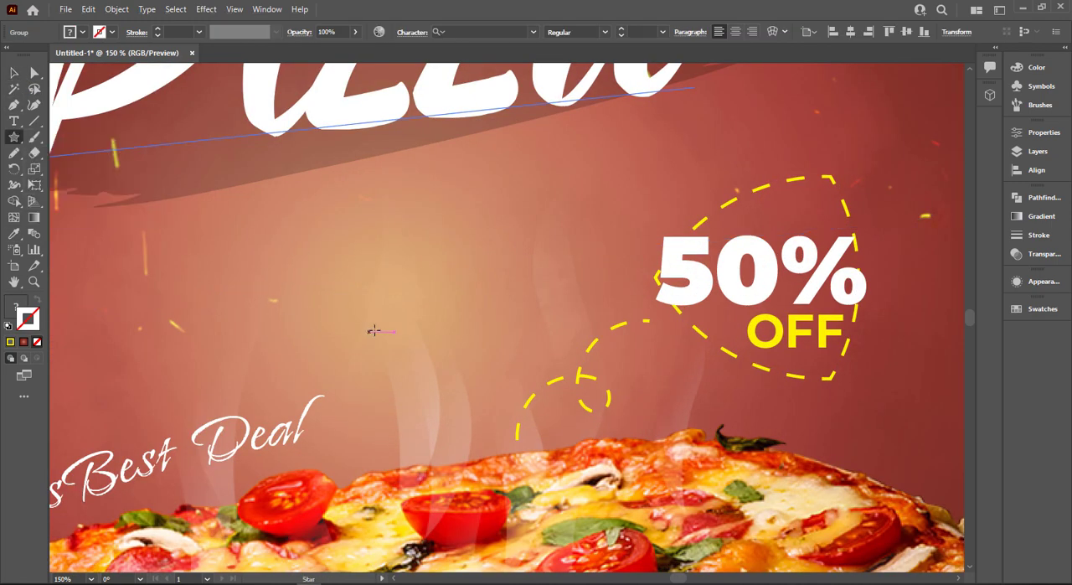
{"action": "left_click", "coordinate": [374, 330]}
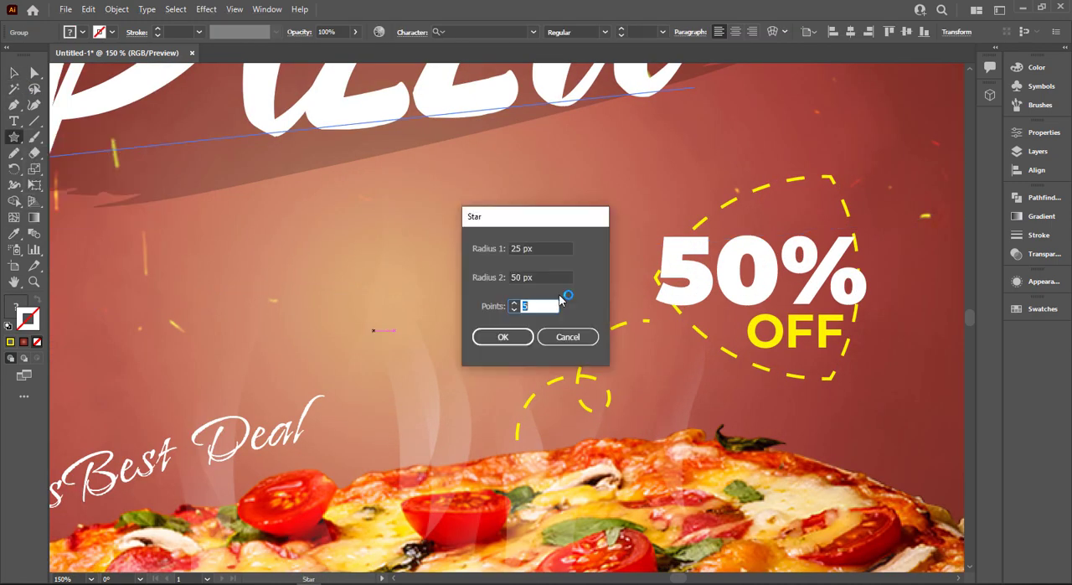
{"action": "left_click", "coordinate": [503, 337]}
{"action": "left_click", "coordinate": [14, 73]}
Shrink the triangle to about half size and fill it with yellow
{"action": "left_click_drag", "start_coordinate": [435, 295], "coordinate": [403, 324]}
{"action": "left_click", "coordinate": [83, 32]}
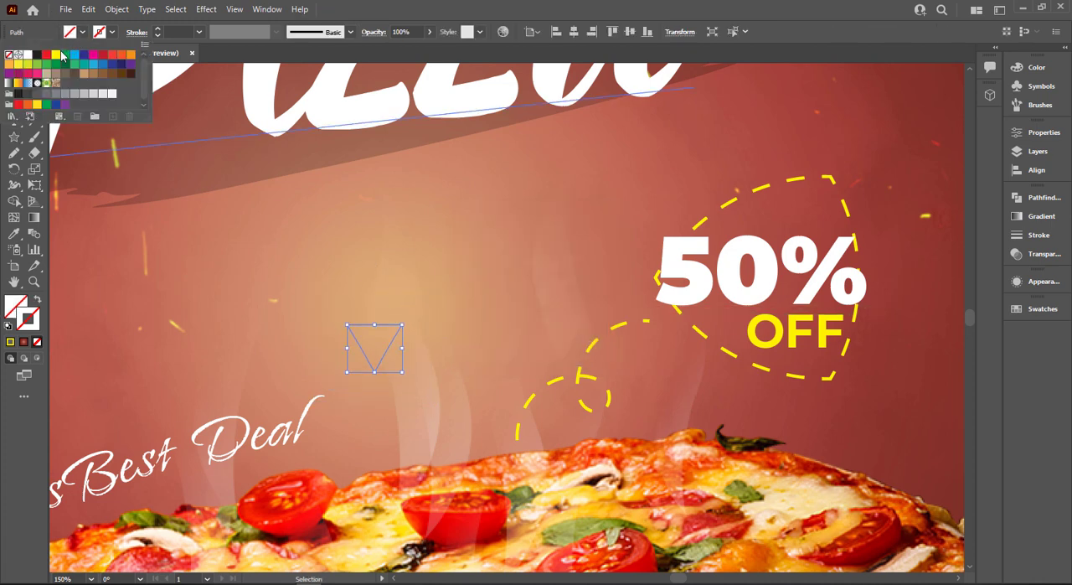
{"action": "left_click", "coordinate": [55, 55]}
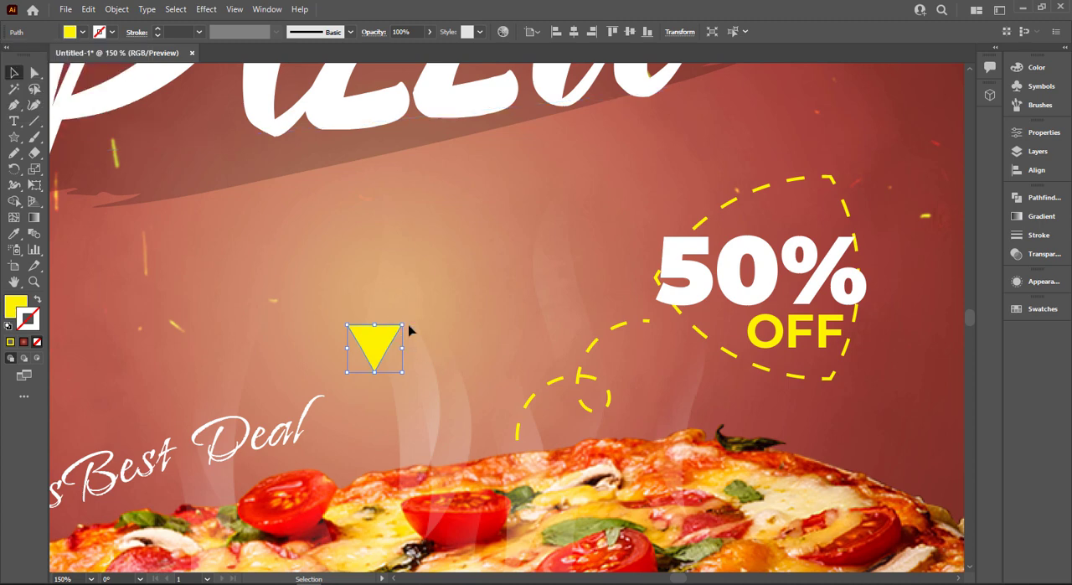
Rotate the yellow triangle and place it at the dashed curve's upper end as an arrowhead pointing to "50% OFF", then deselect it
{"action": "left_click_drag", "start_coordinate": [412, 330], "coordinate": [327, 332]}
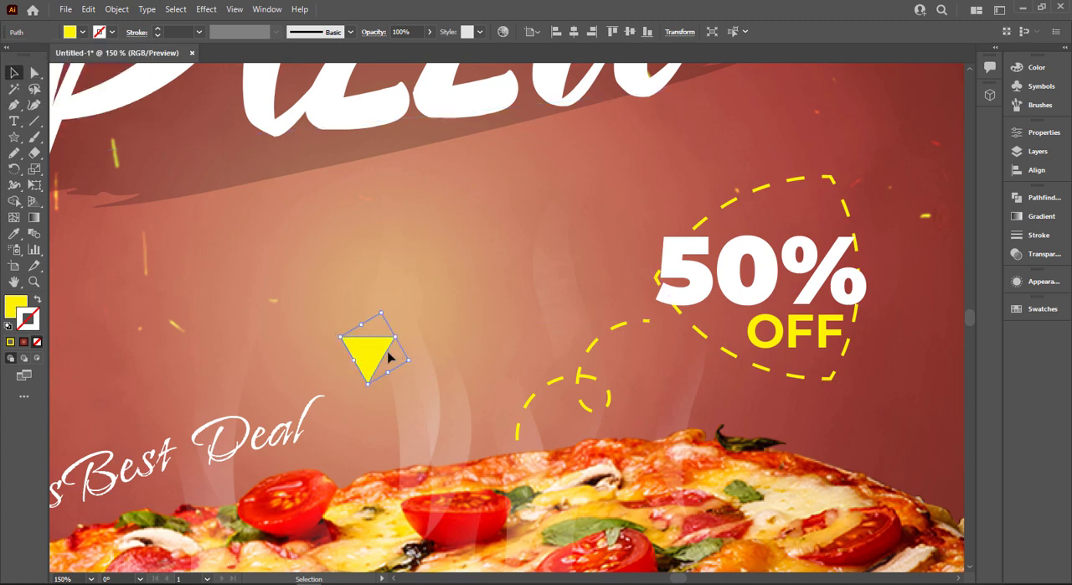
{"action": "left_click_drag", "start_coordinate": [395, 356], "coordinate": [614, 325]}
{"action": "scroll", "coordinate": [667, 333], "scroll_direction": "up", "scroll_amount": 2}
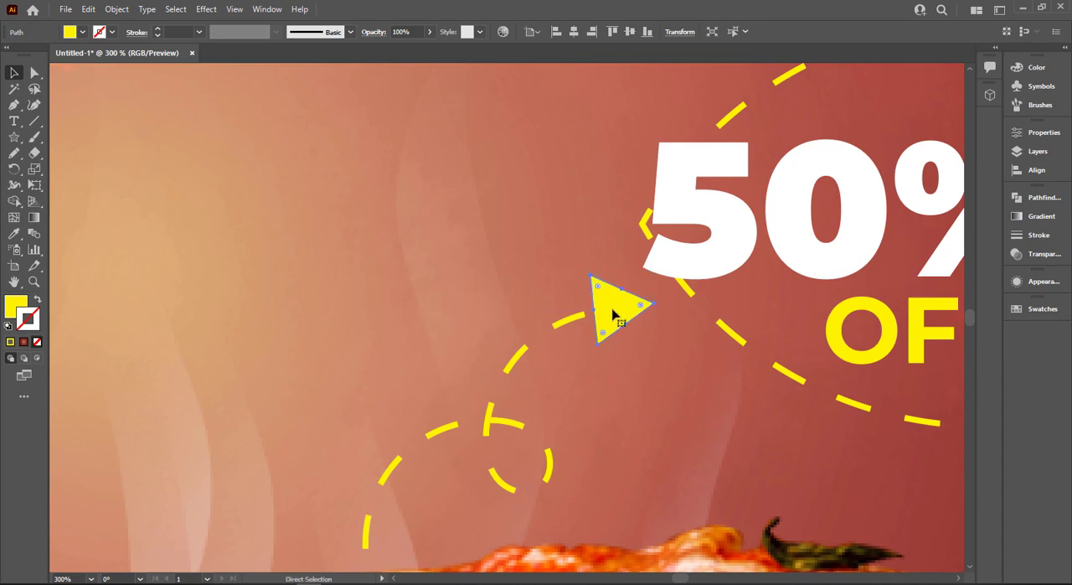
{"action": "key", "text": "ctrl+0"}
{"action": "left_click", "coordinate": [842, 327]}
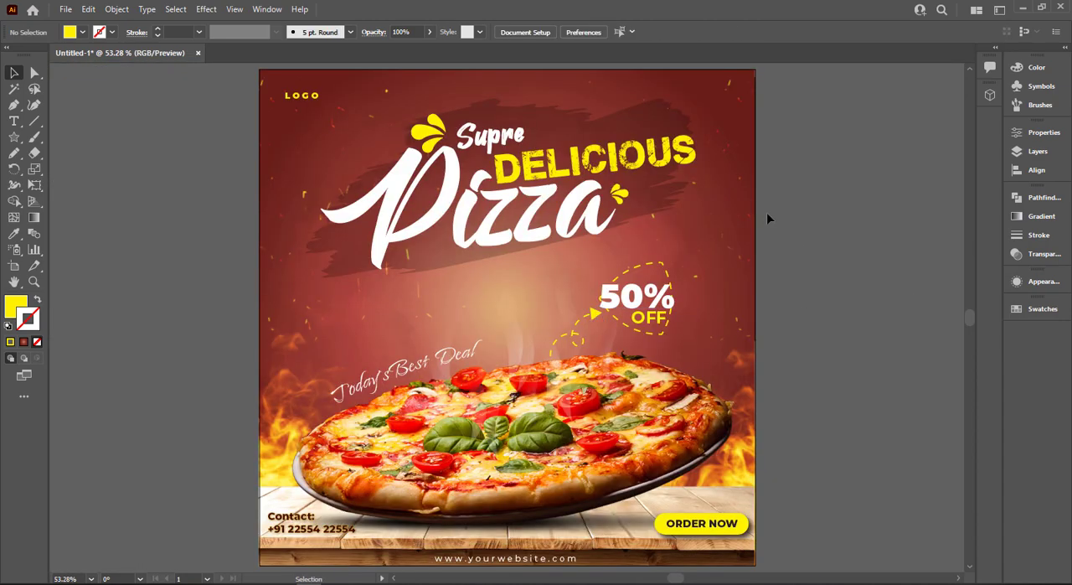